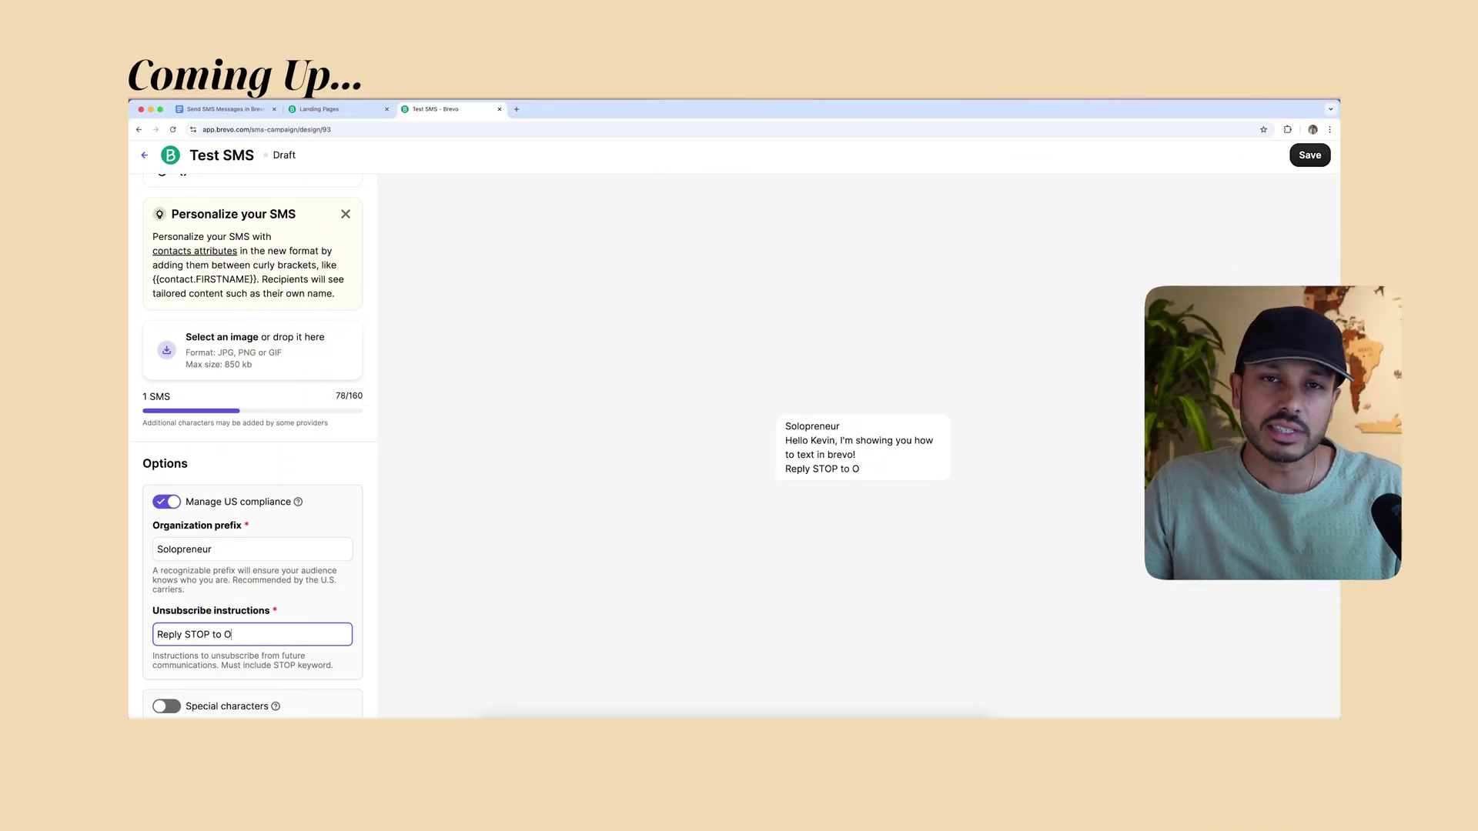
Enter 'Reply STOP to Opt Out' as the unsubscribe instructions and choose Transactional as the SMS type
text(pt Out)
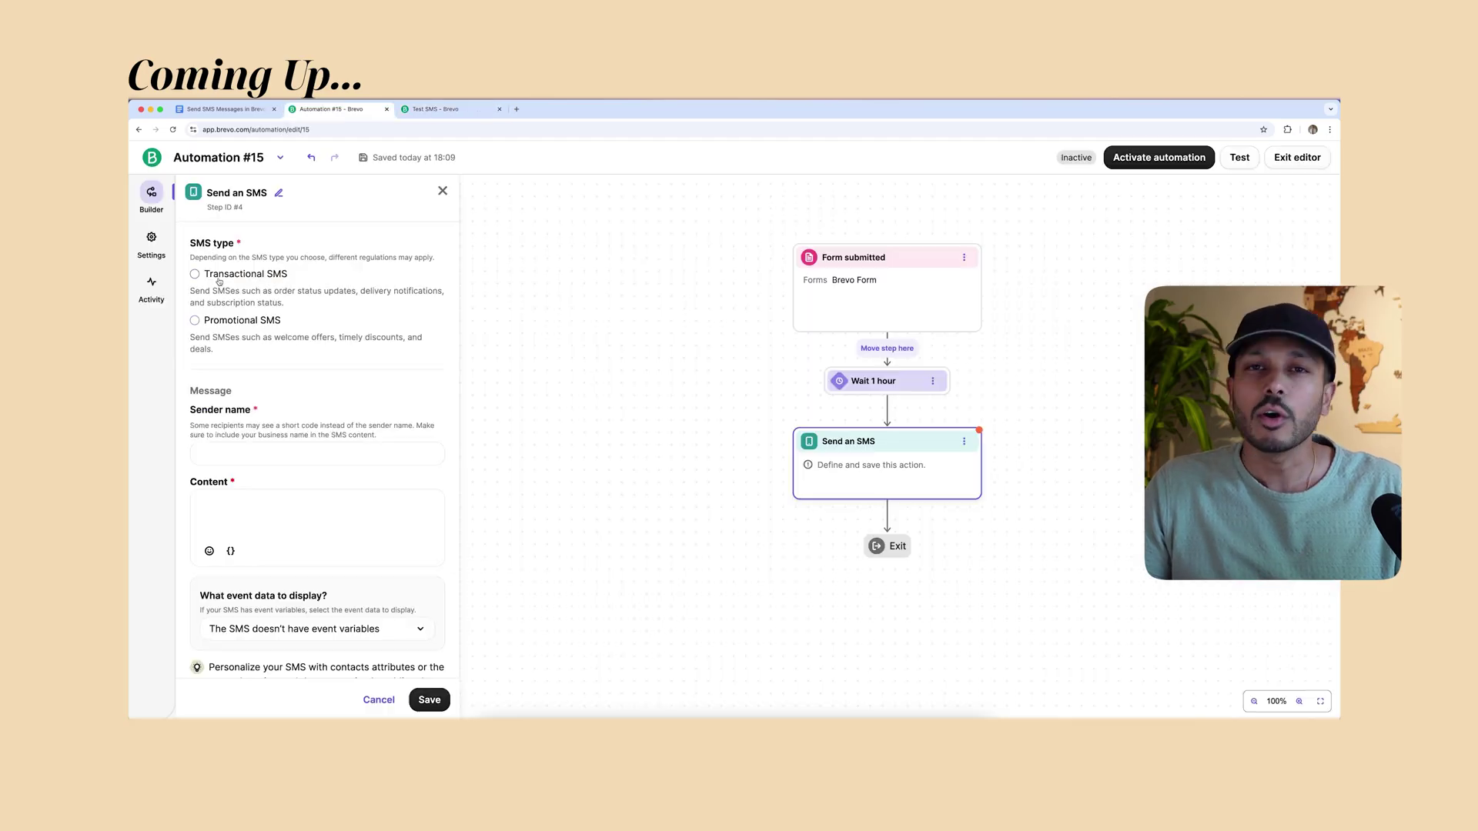
click(219, 277)
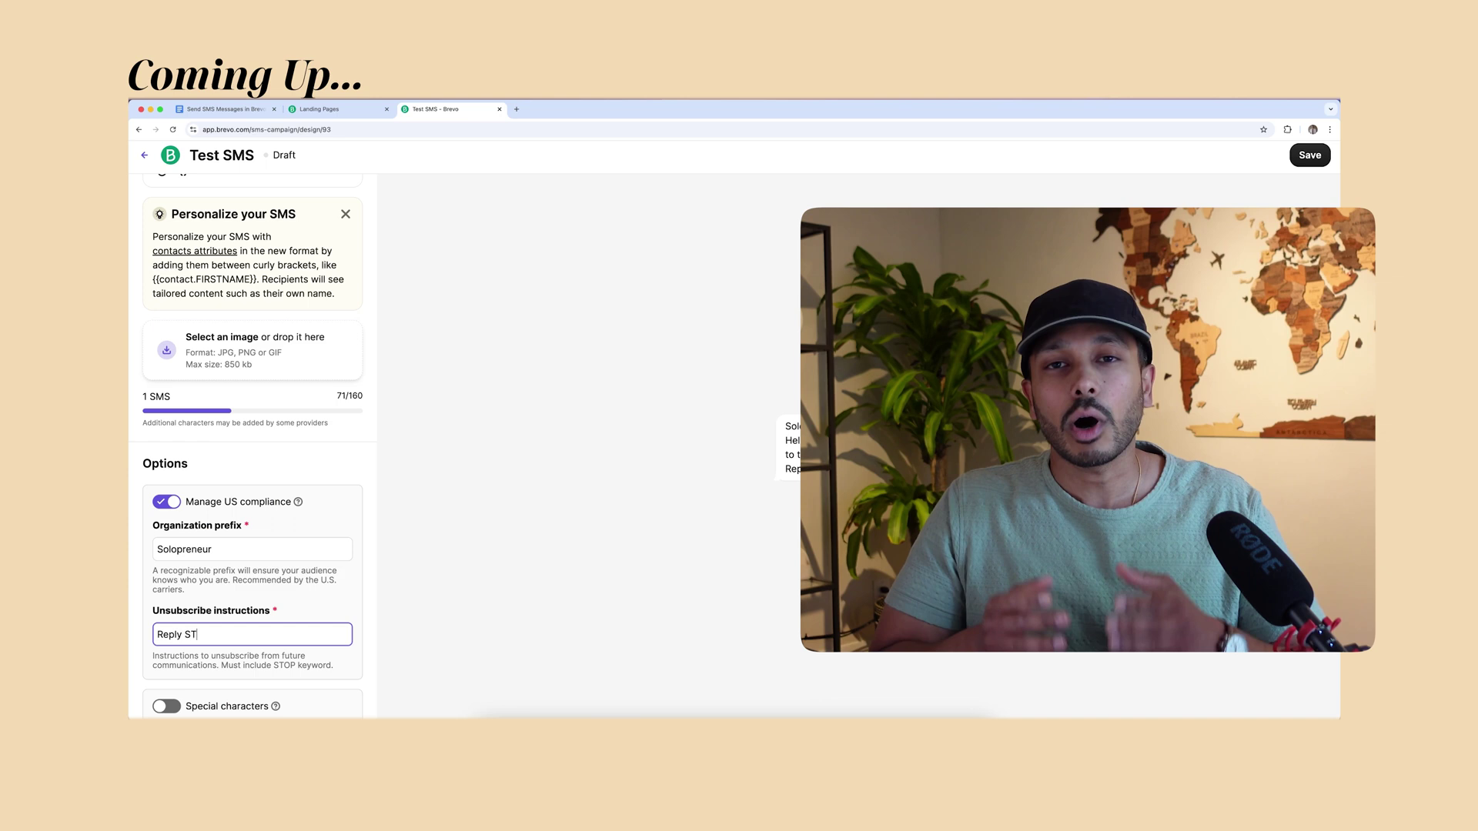
text(pt Out)
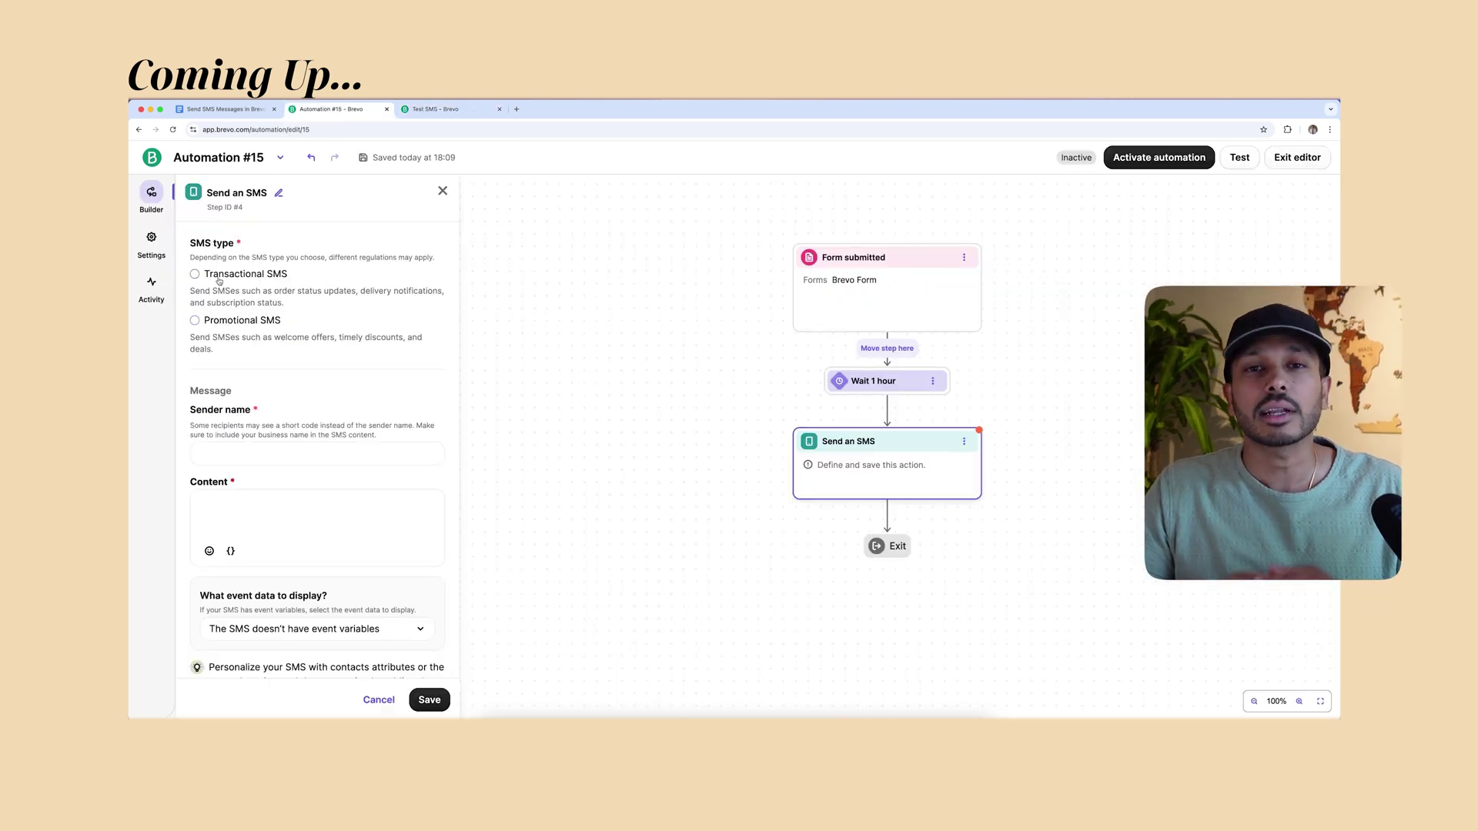
click(219, 277)
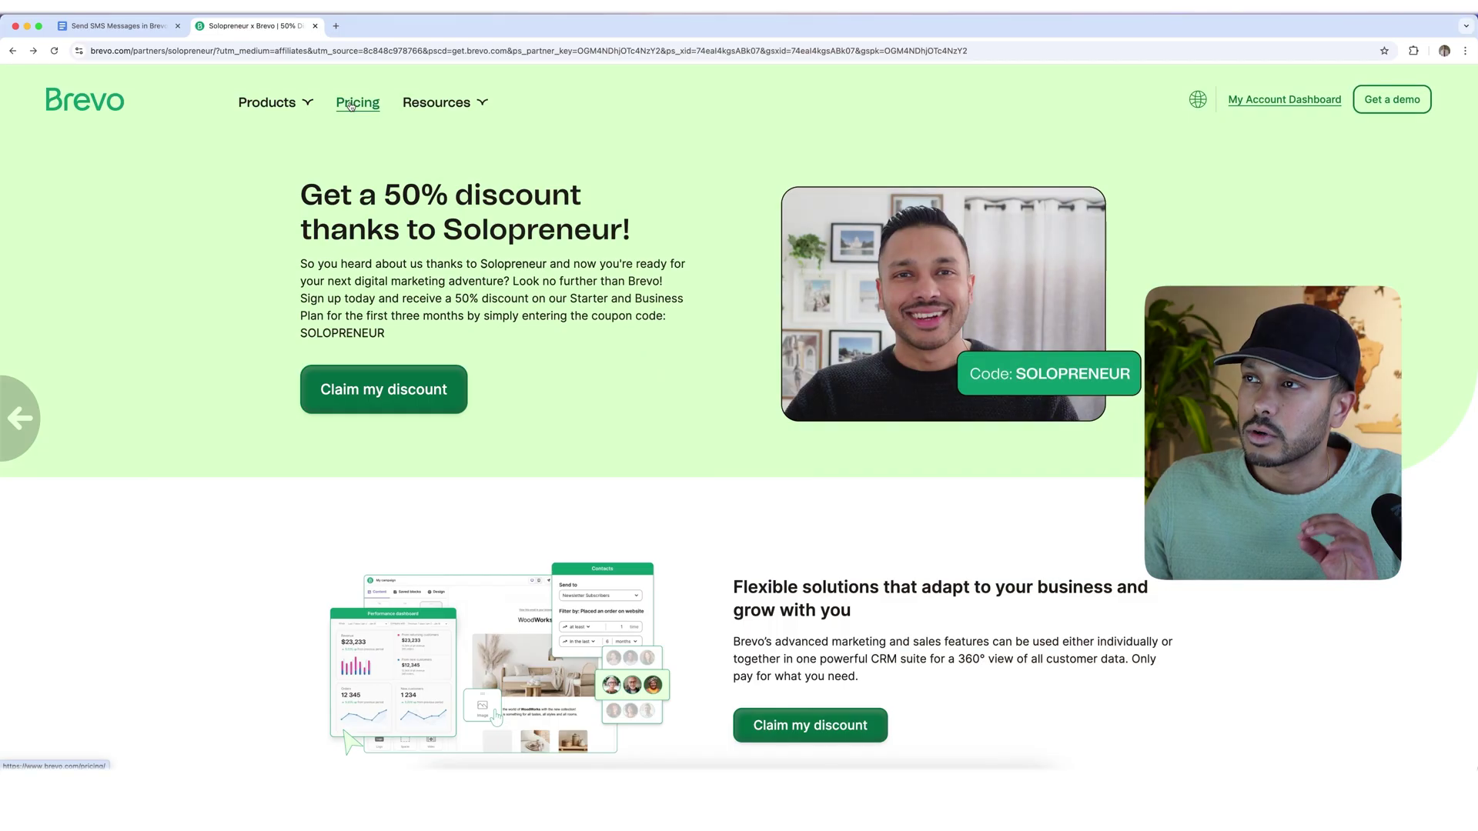
Go to Pricing and scroll down to the Starter plan customizer with SMS & WhatsApp pricing
click(357, 102)
scroll(354, 208, down, 3)
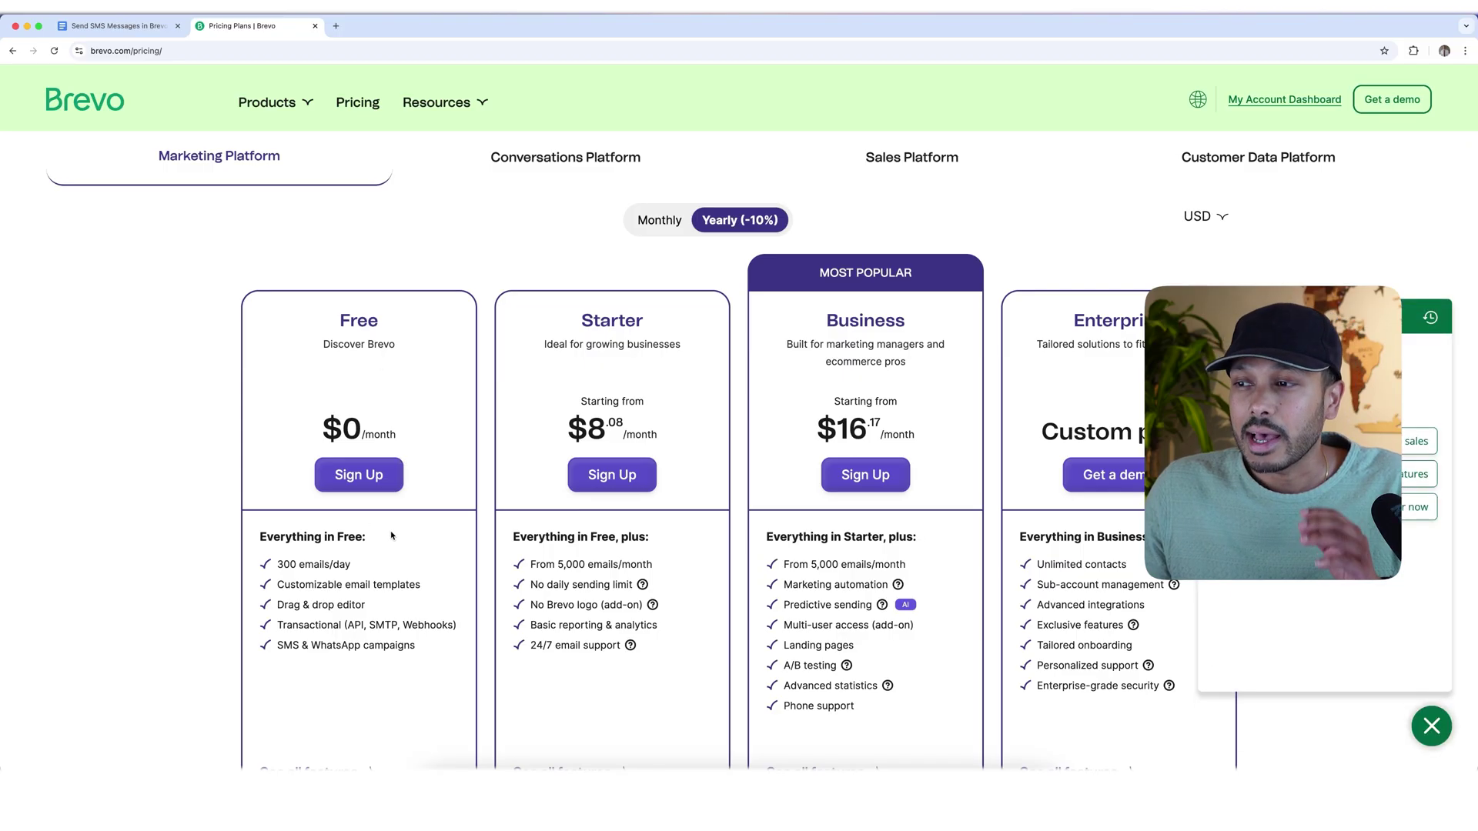
scroll(359, 528, down, 8)
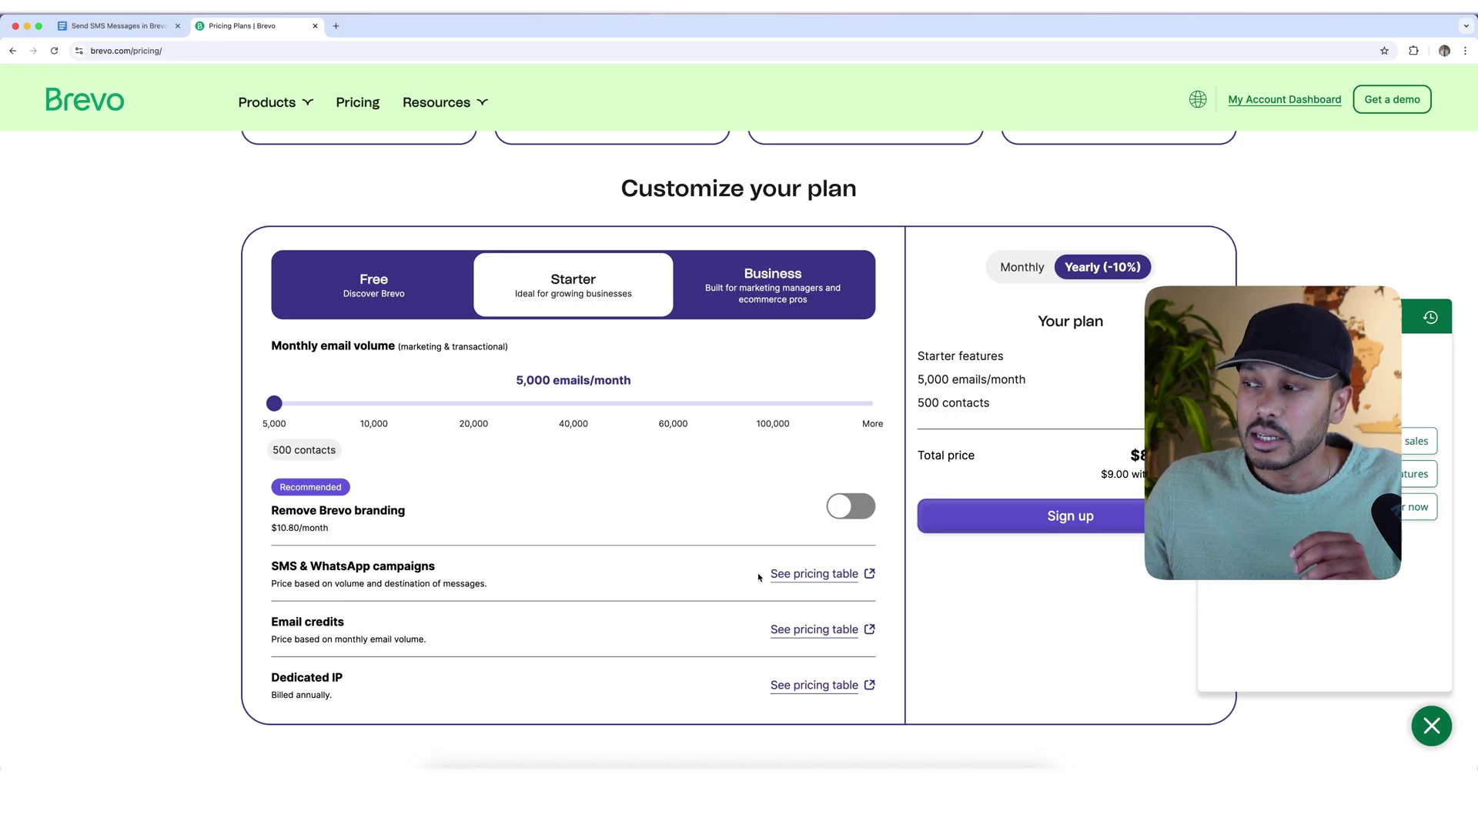
Open the prepaid SMS pricing table and set the destination country to United States
click(814, 574)
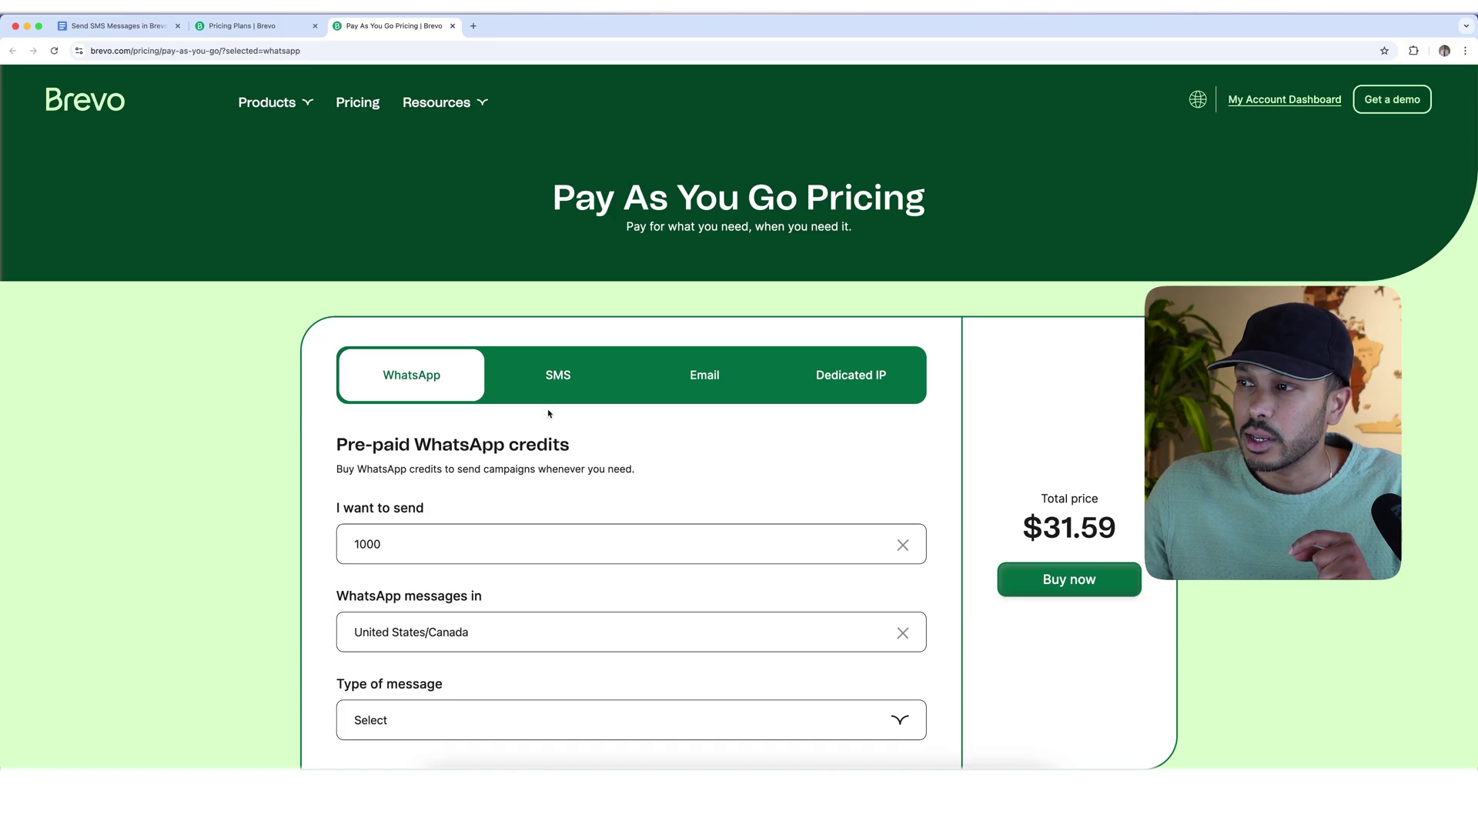
click(558, 375)
click(382, 634)
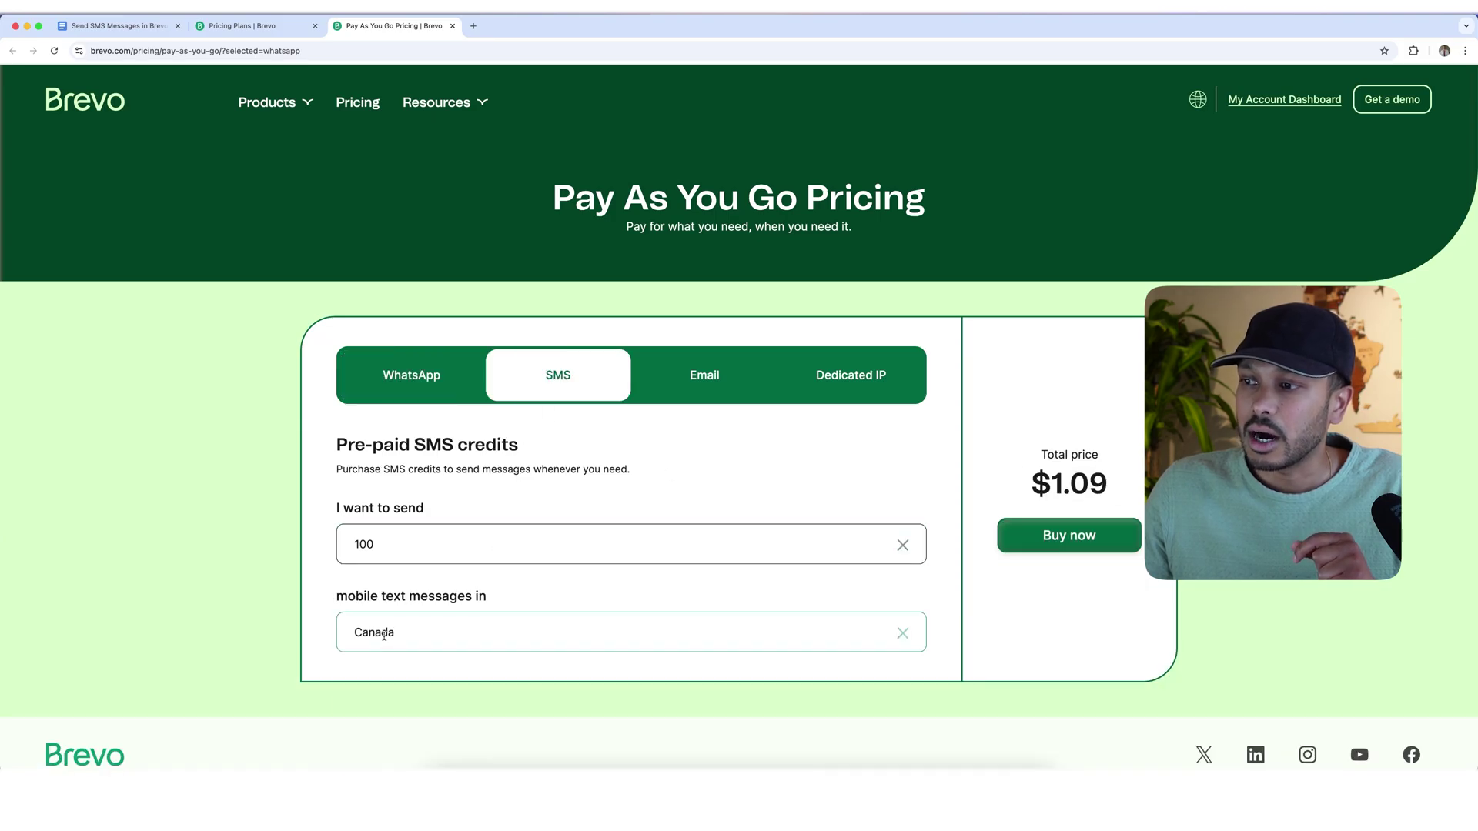
text(u)
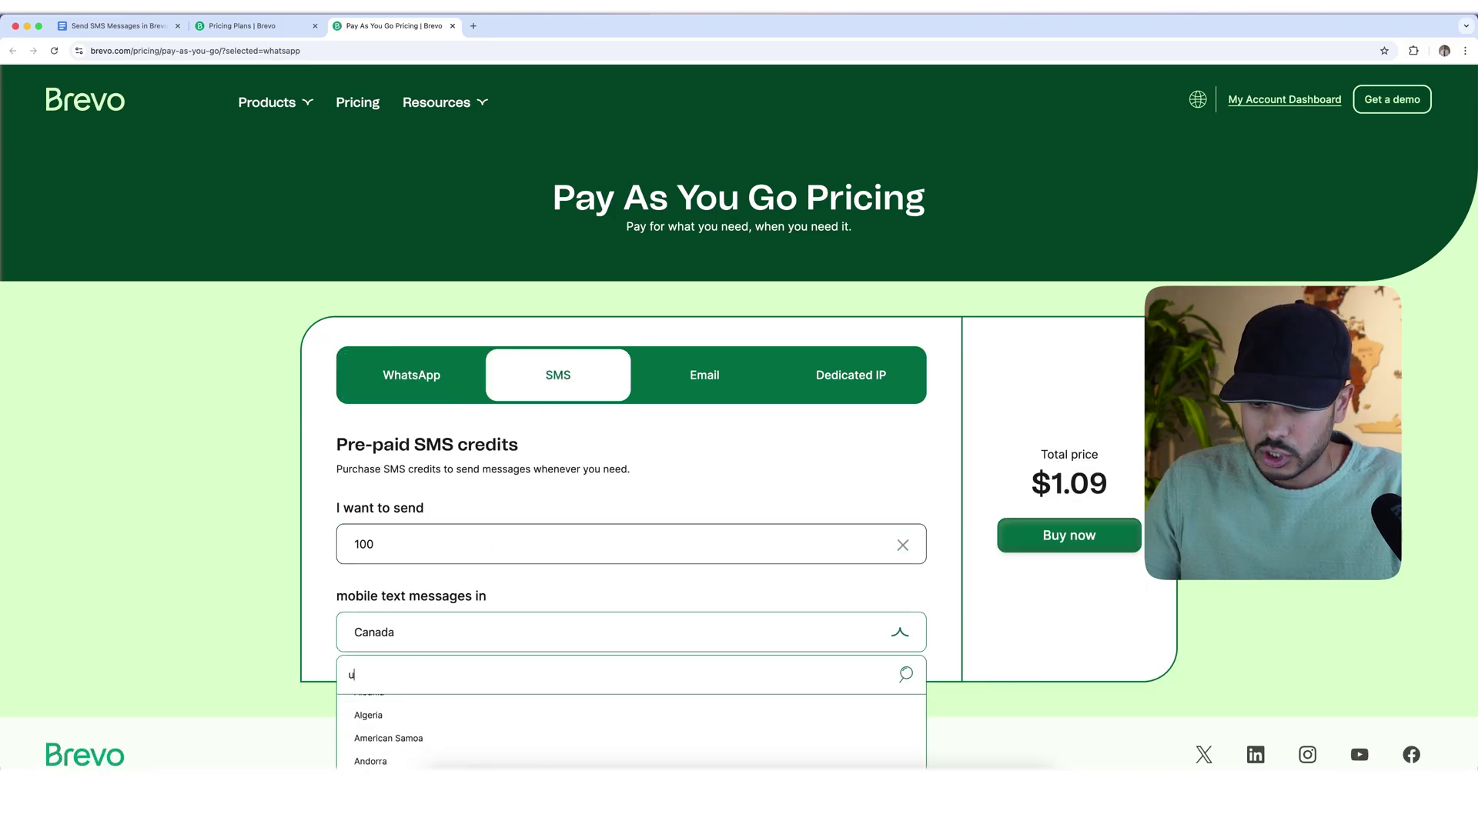
text(nited)
click(397, 760)
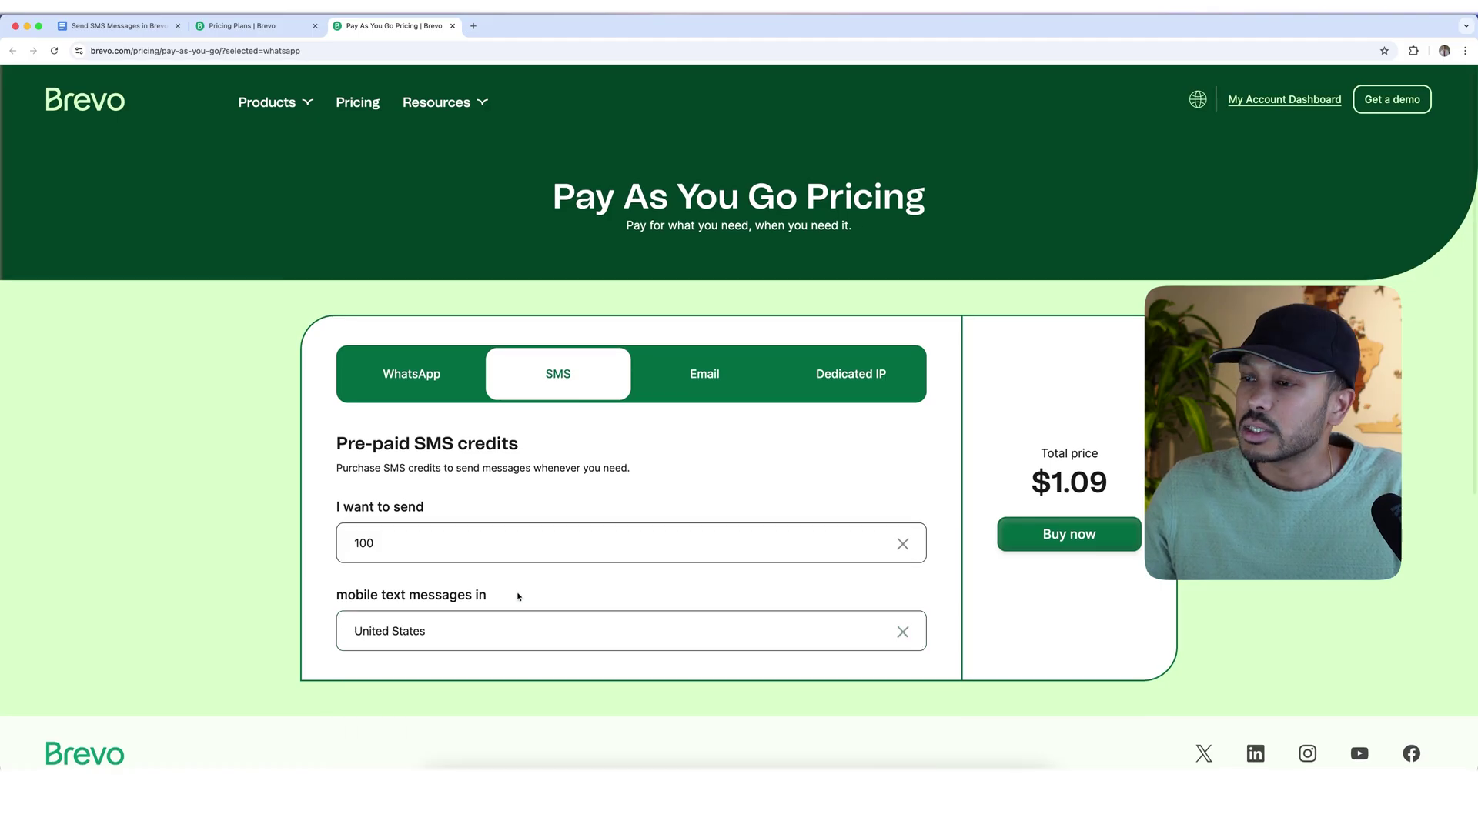
Choose 1000 messages ($10.90), then switch back to the Brevo dashboard tab
double_click(1114, 482)
click(412, 555)
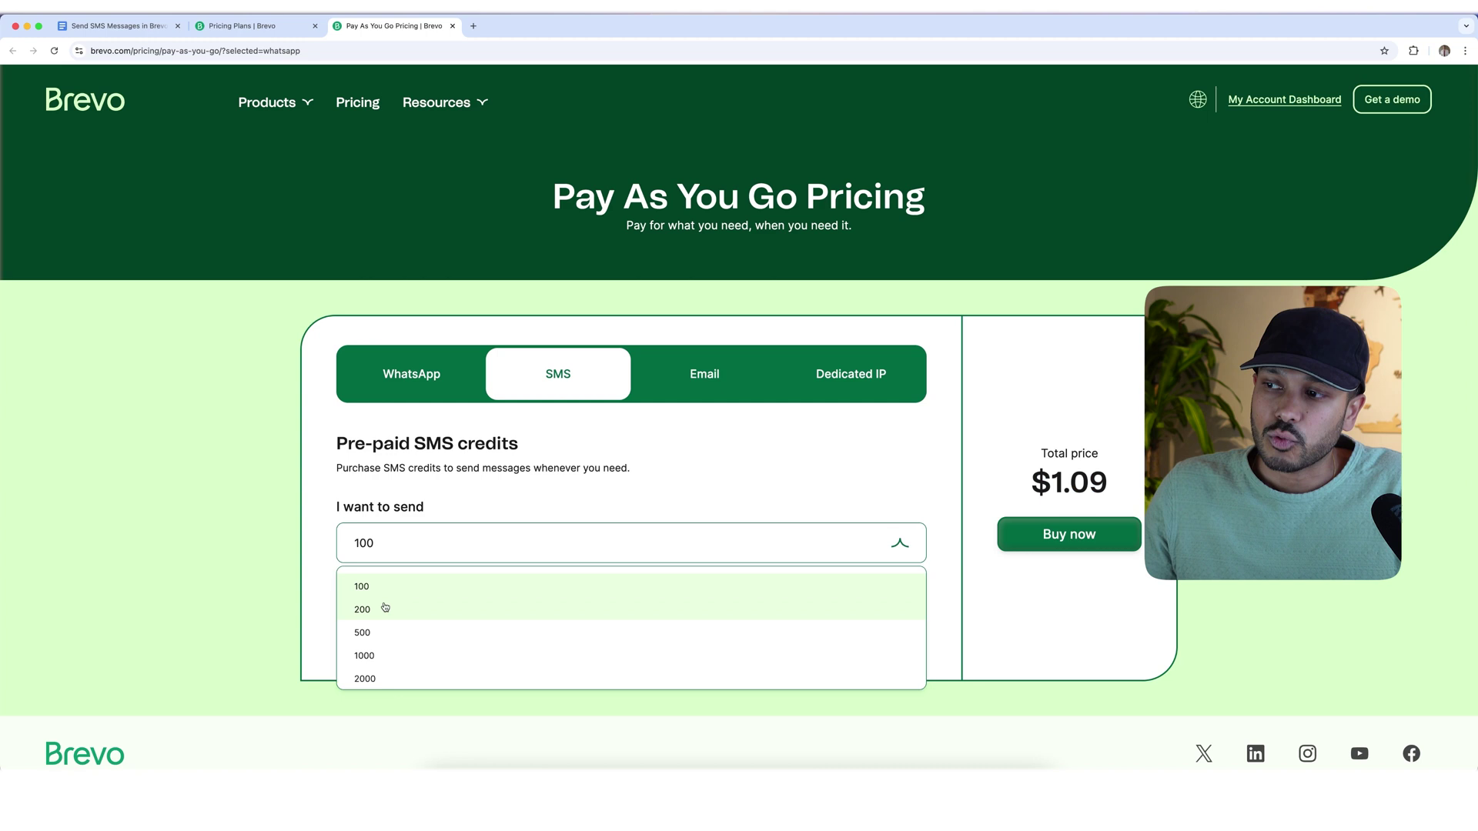
click(368, 655)
key(ctrl+shift+Tab)
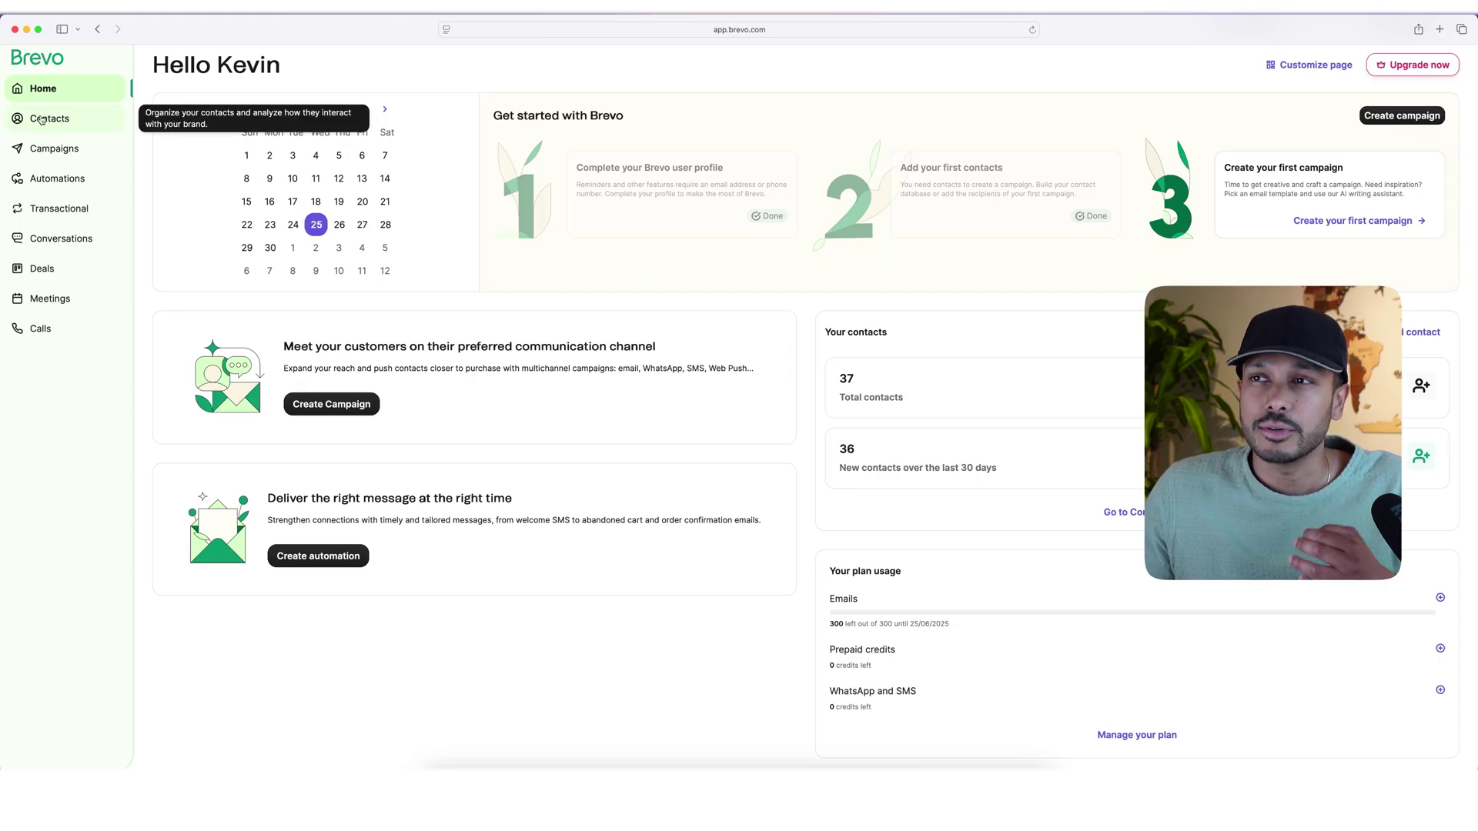
In Contacts, start a single new contact, then discard it
click(42, 120)
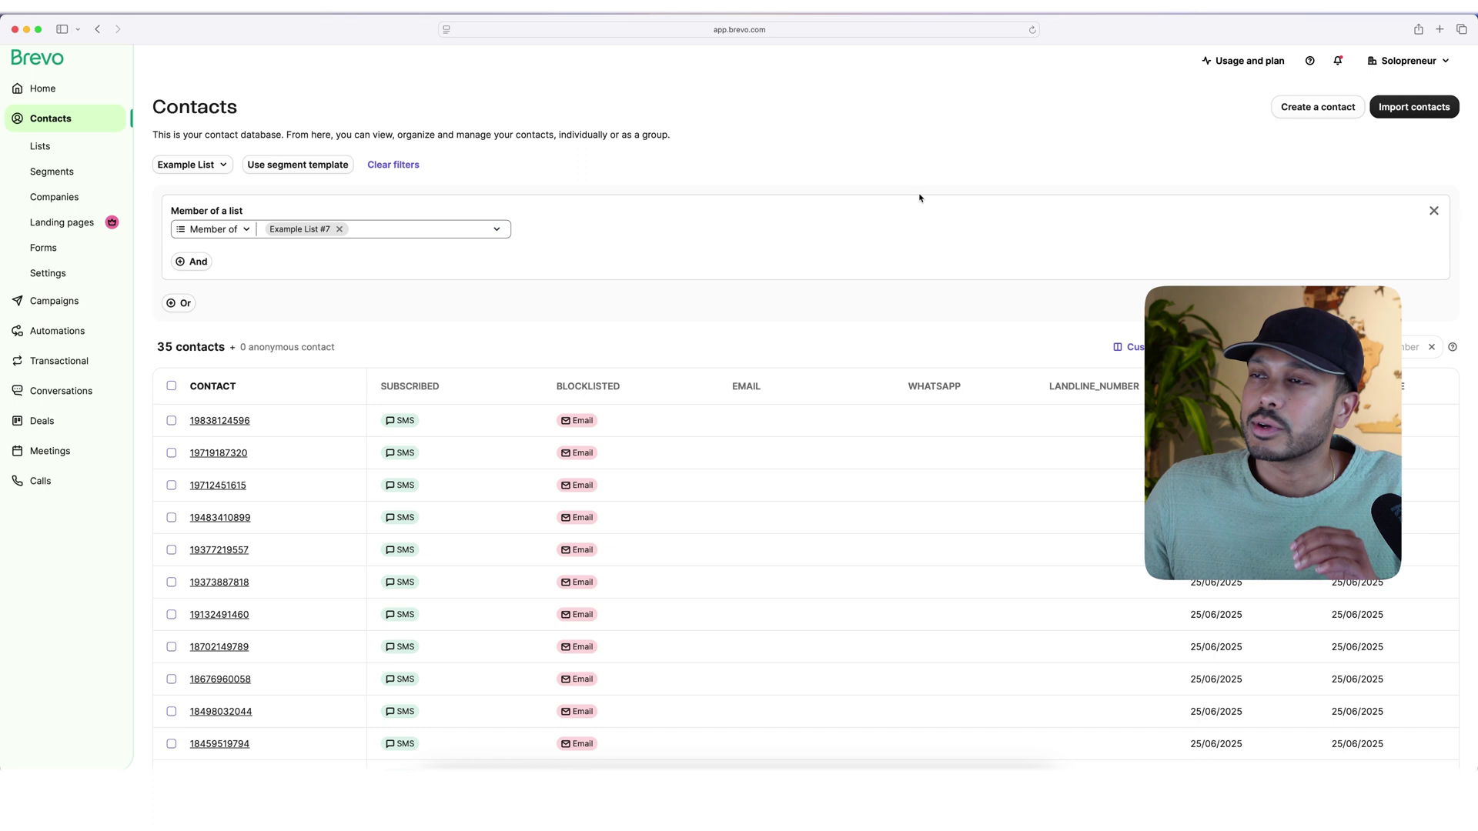
click(1299, 106)
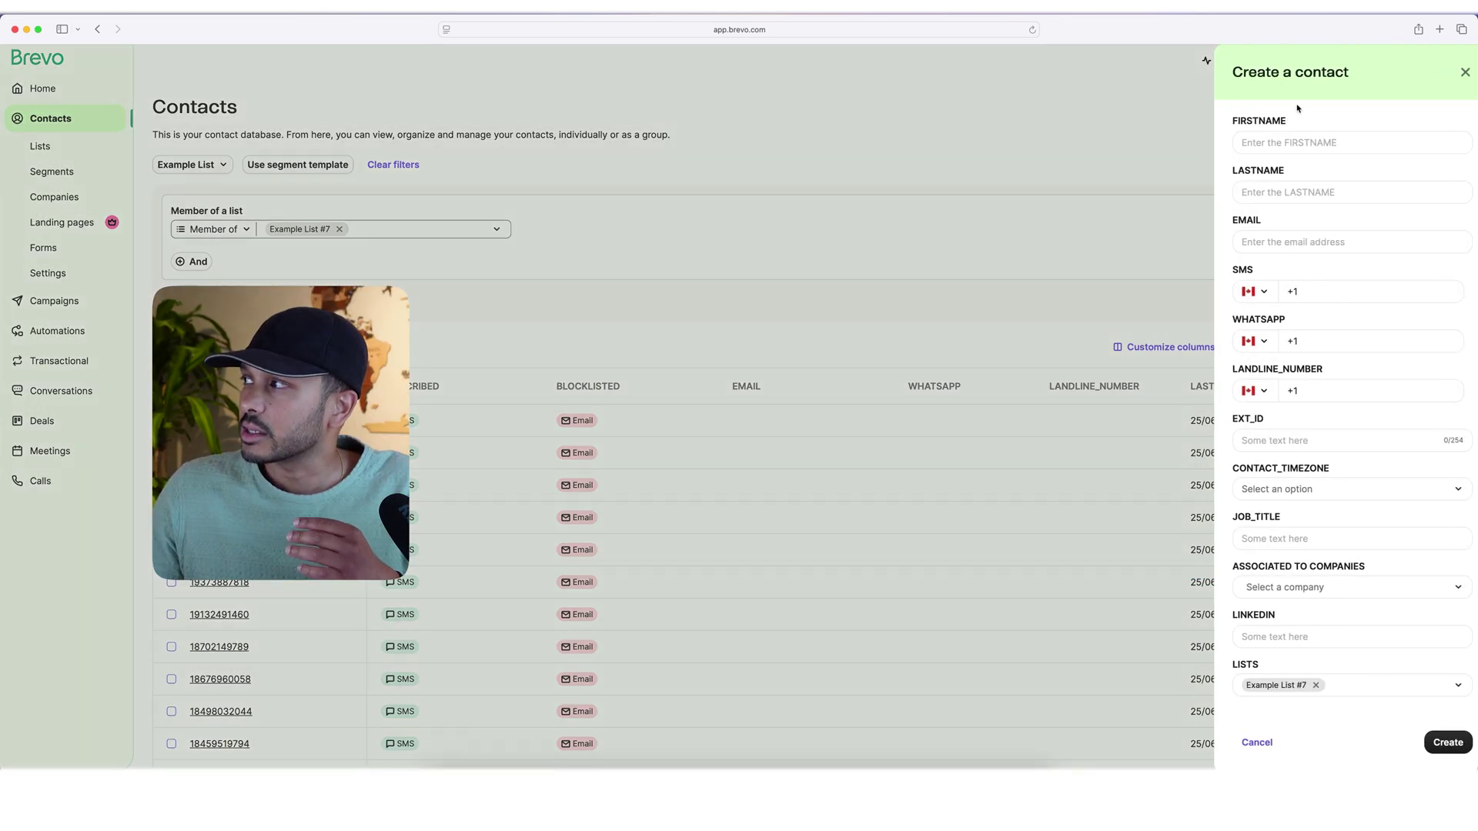
click(1465, 71)
click(1436, 742)
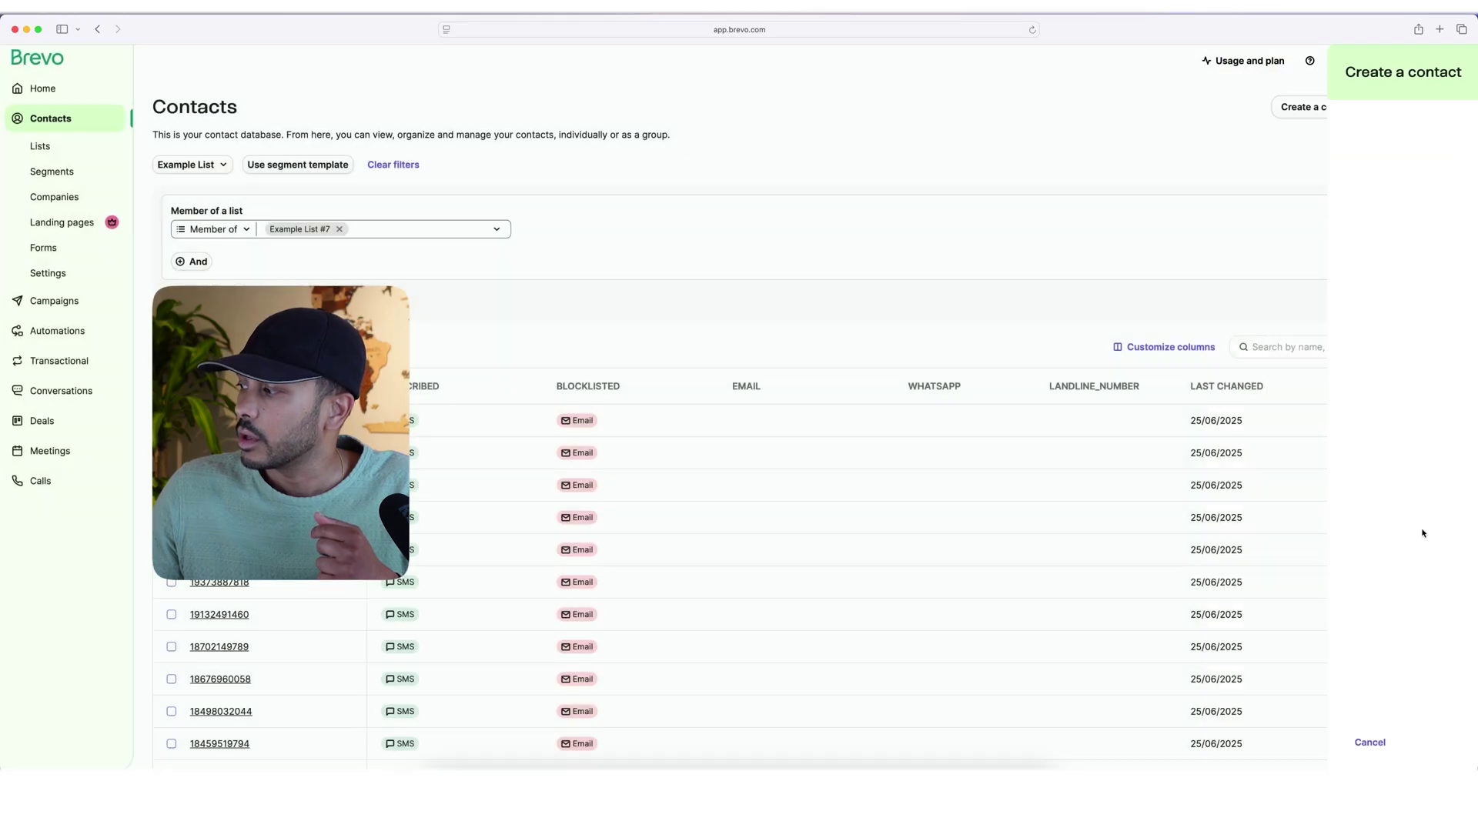
Start a bulk import from a file and upload final_verified_contacts.xlsx
click(1395, 109)
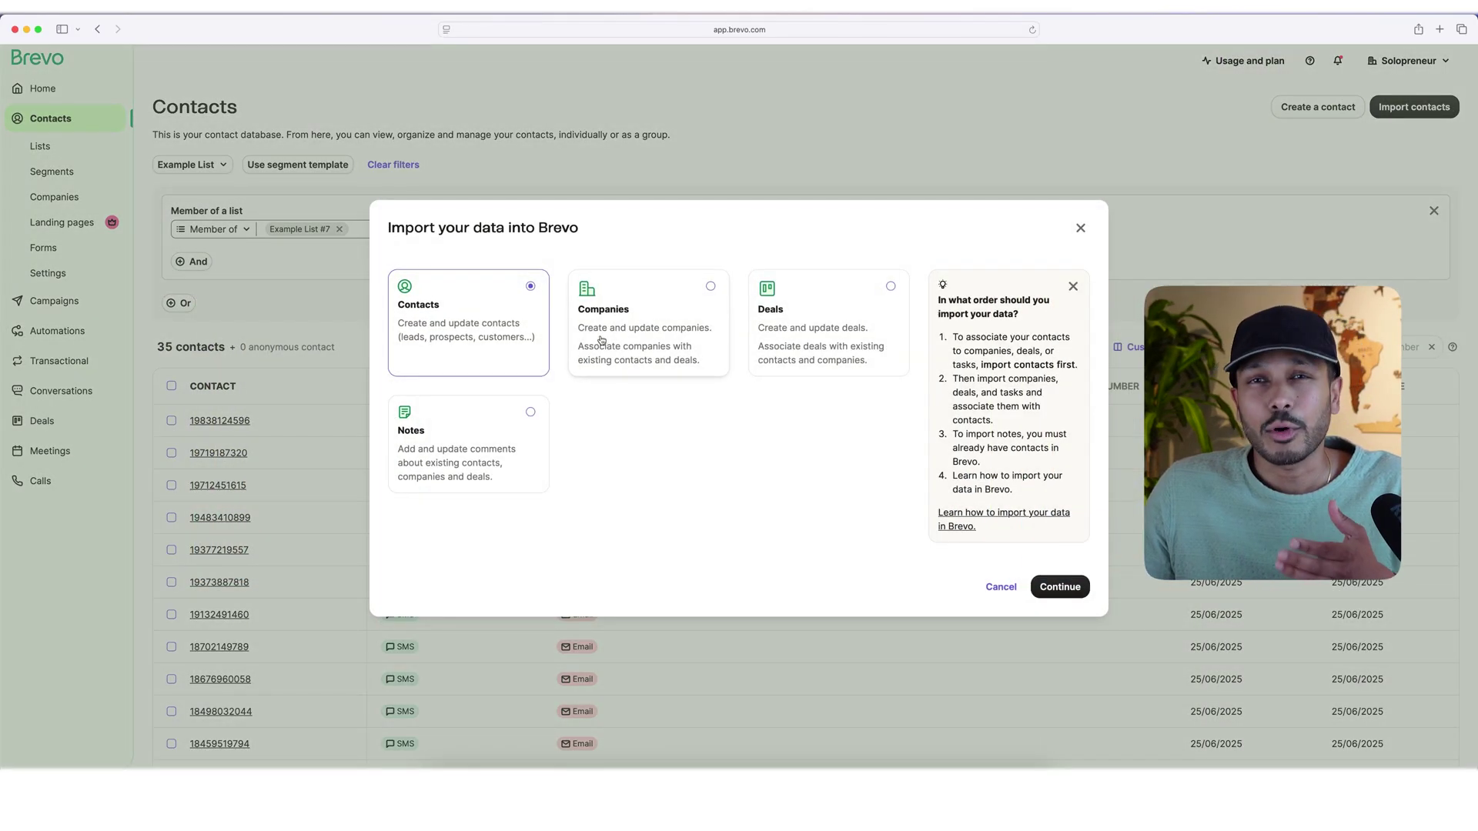
click(1050, 587)
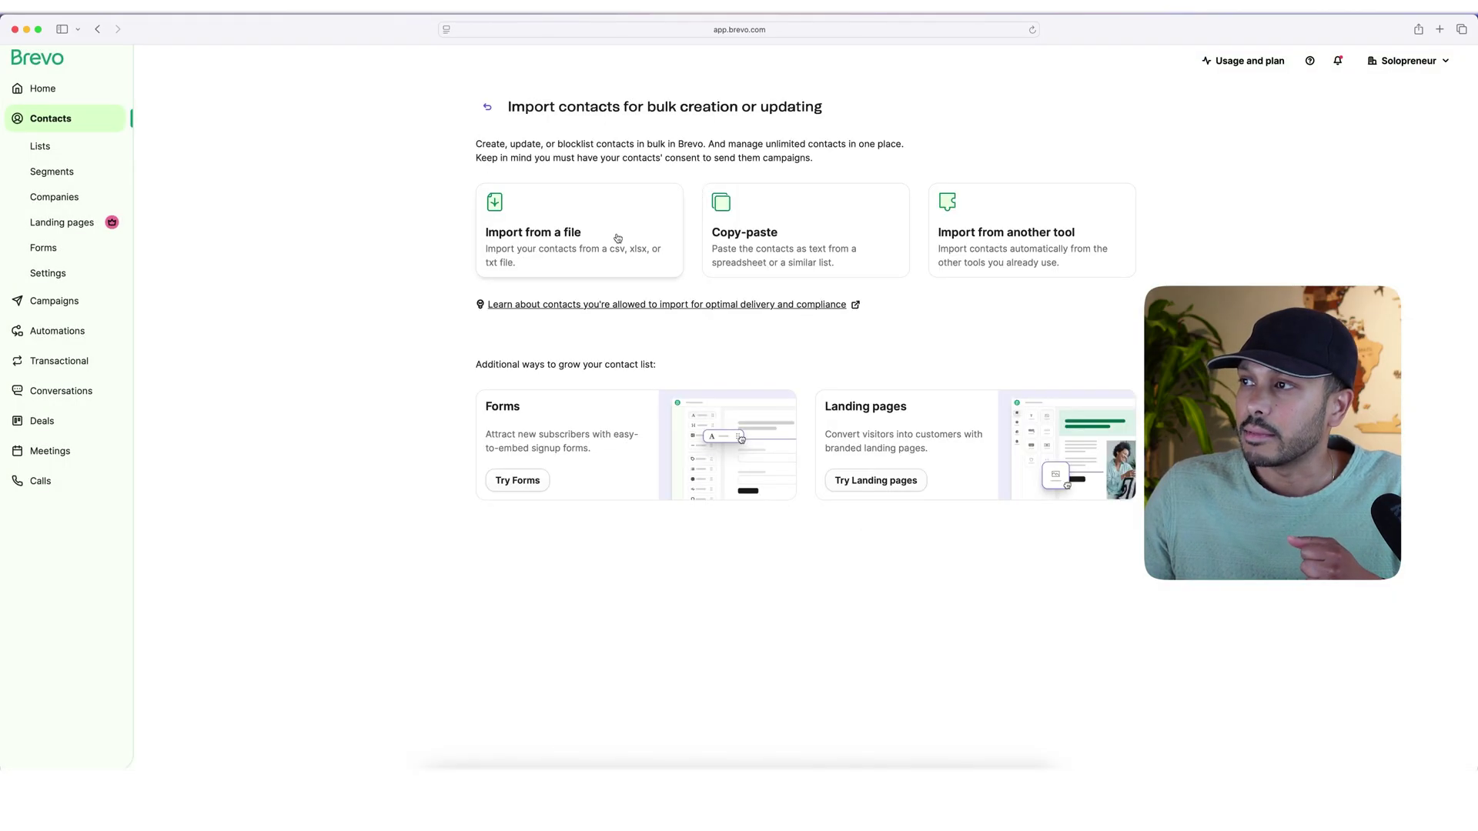
click(543, 230)
click(1301, 226)
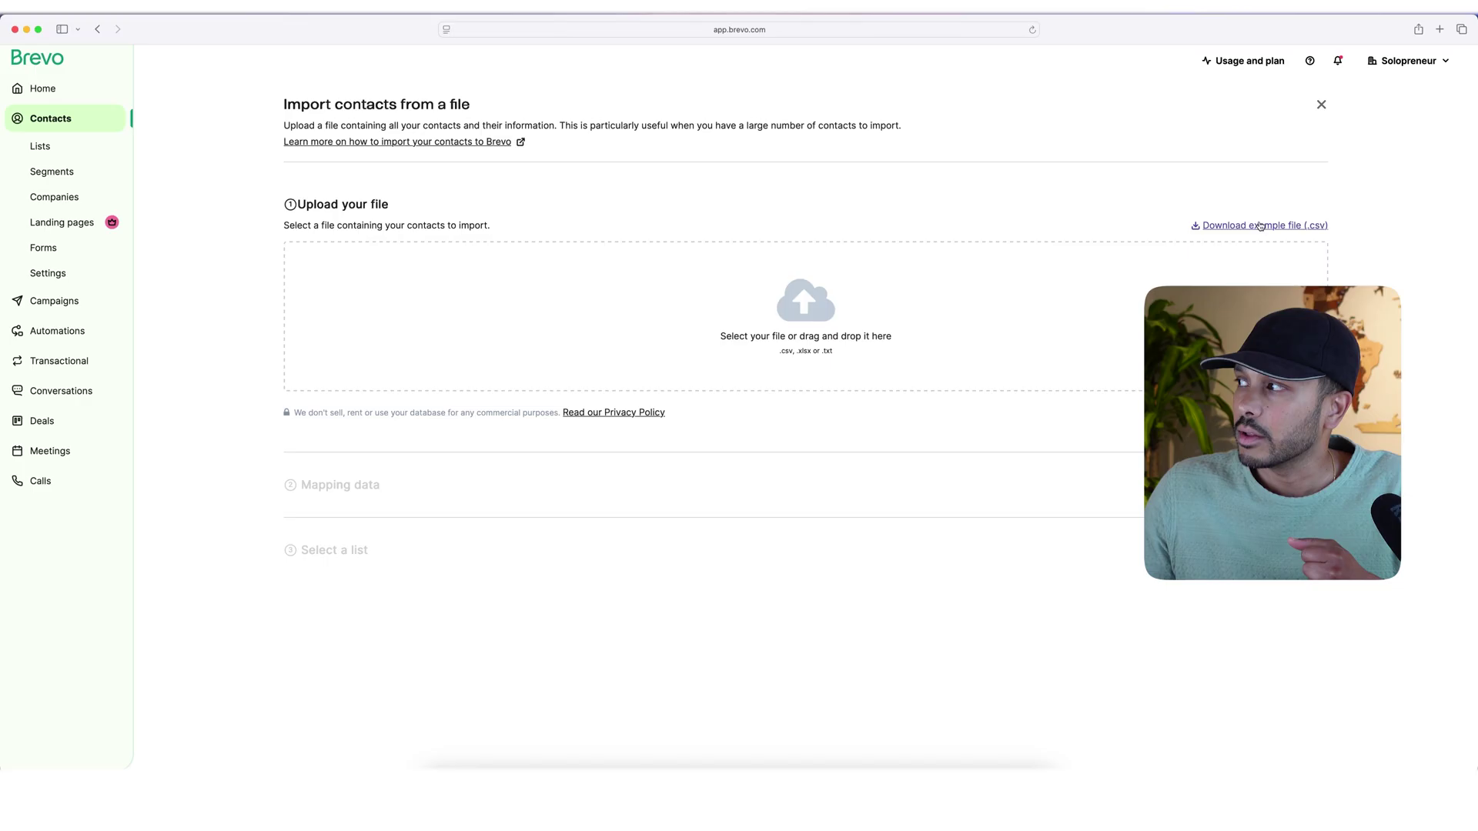
click(980, 777)
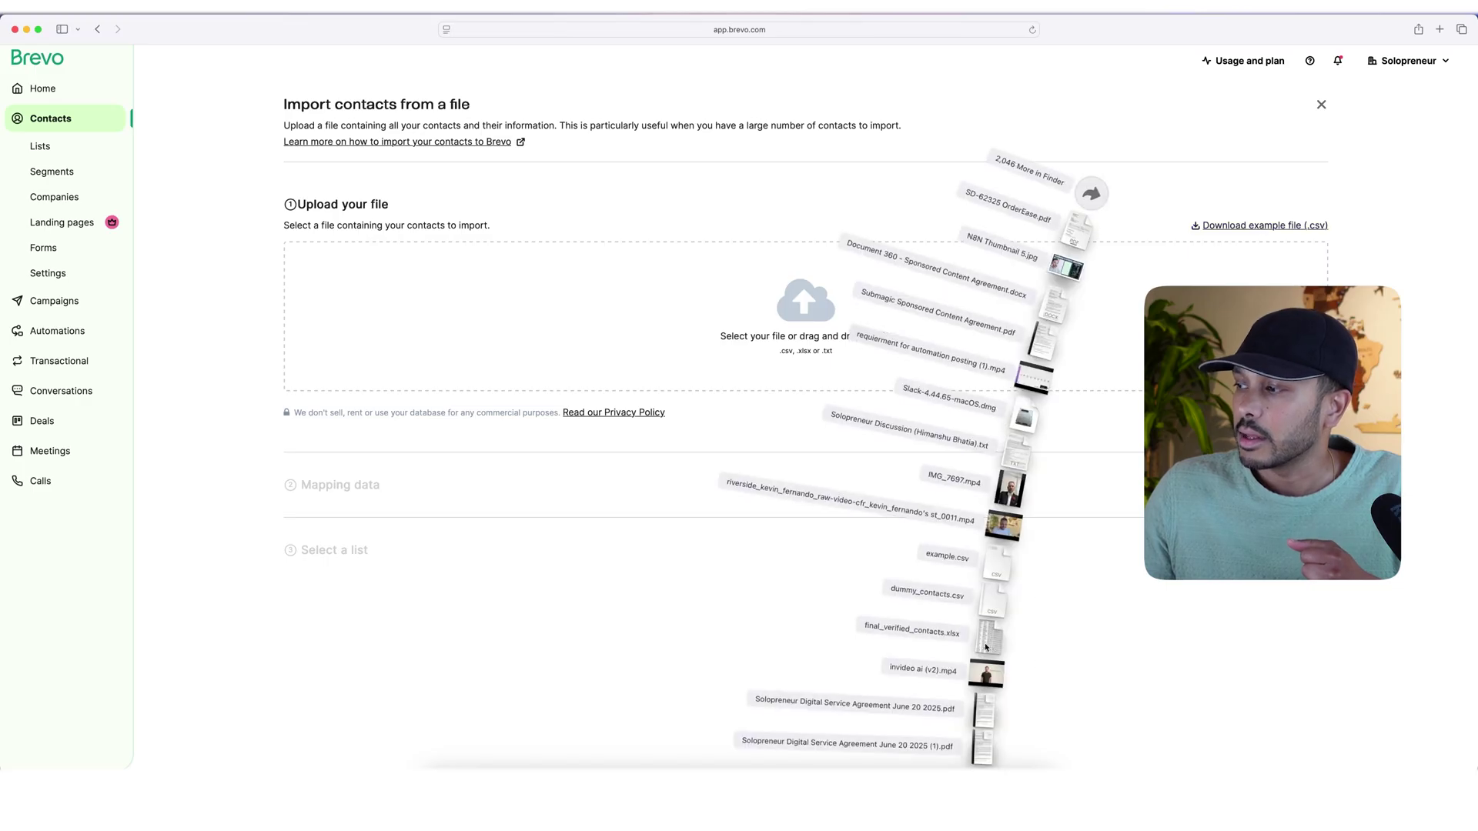
drag(988, 643, 685, 349)
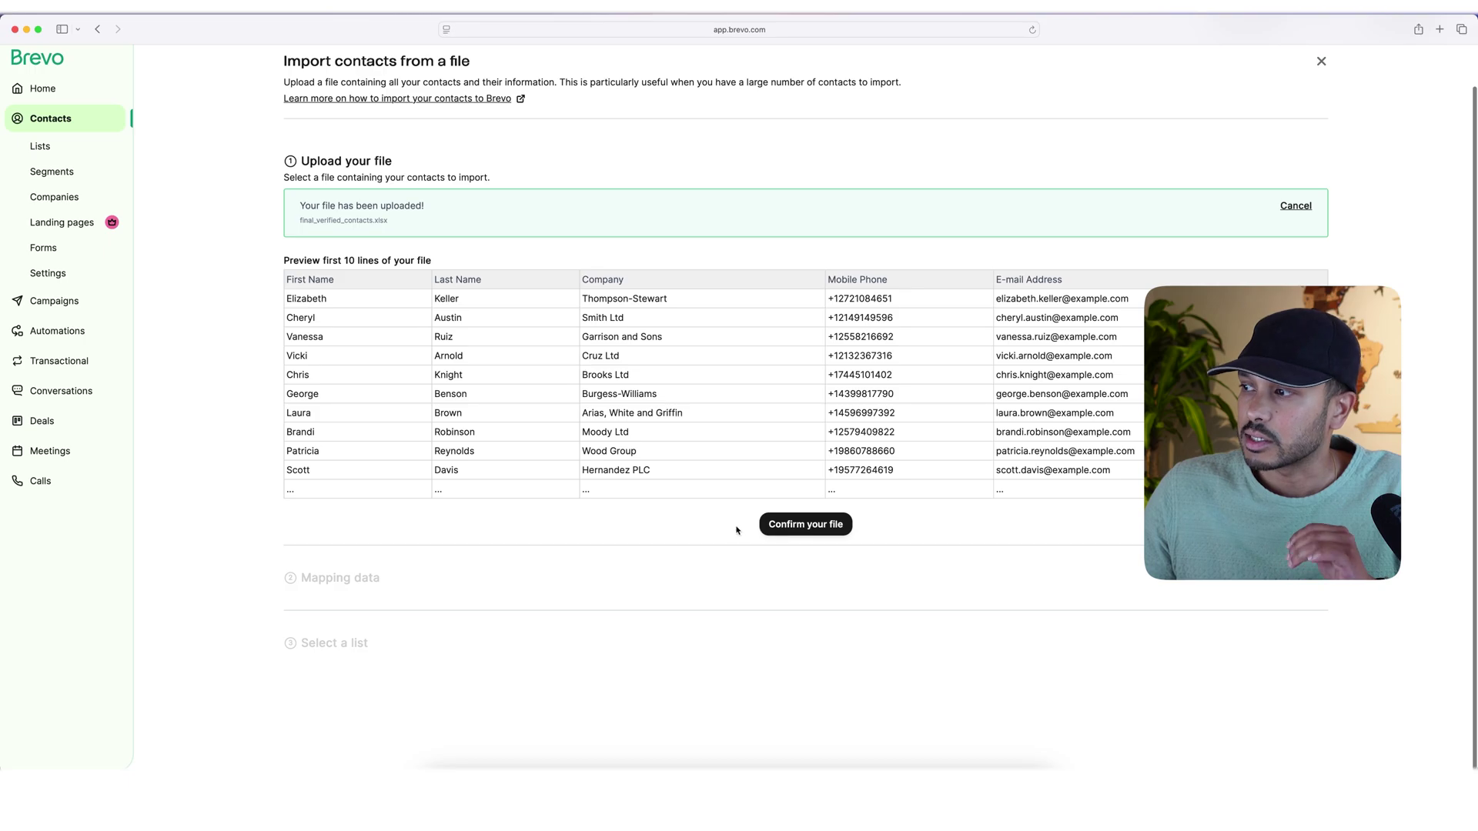
Confirm the file and its SMS phone mapping, choose to create a list, then go to Lists
click(800, 524)
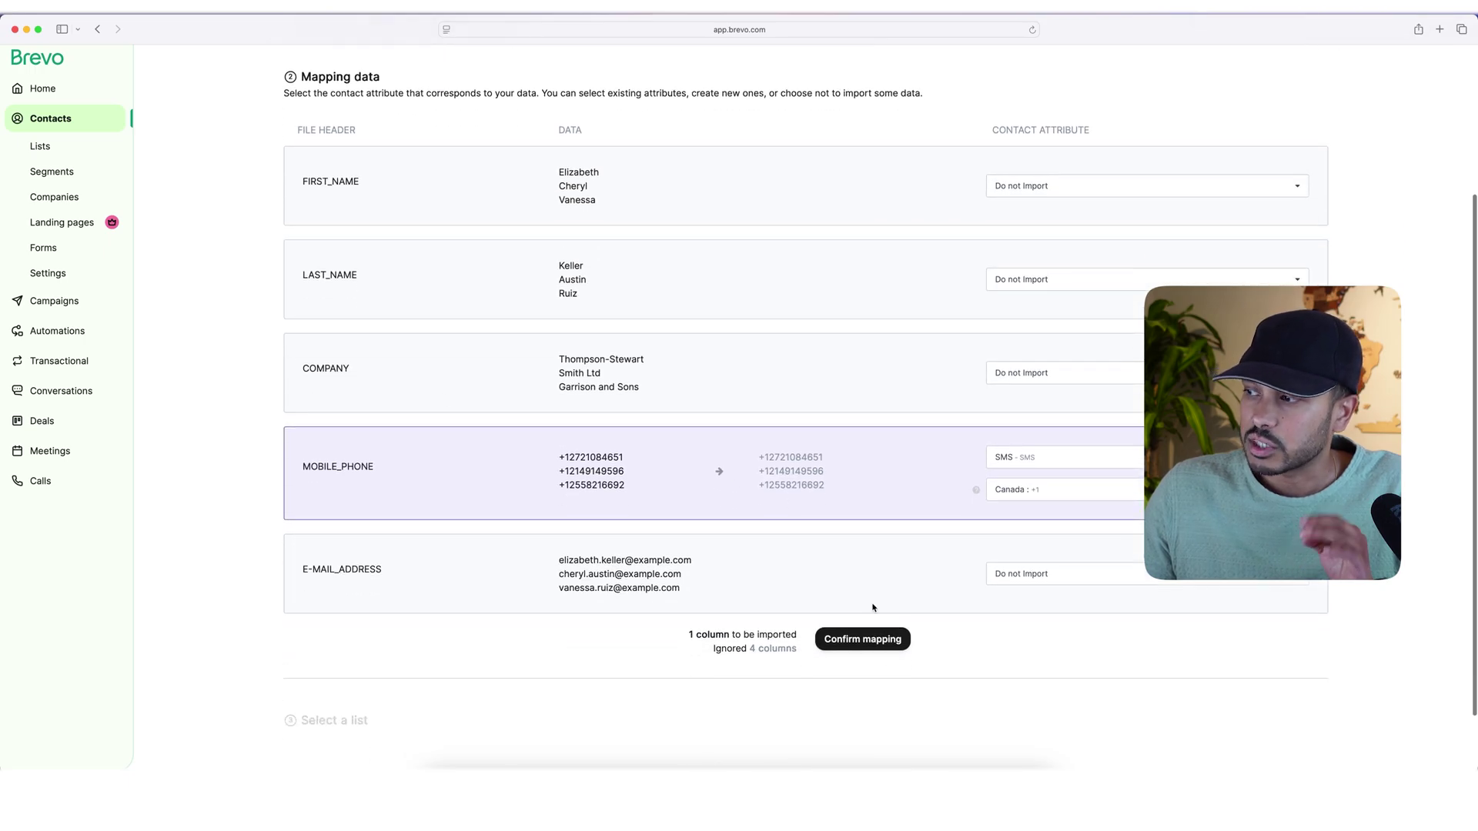
click(877, 644)
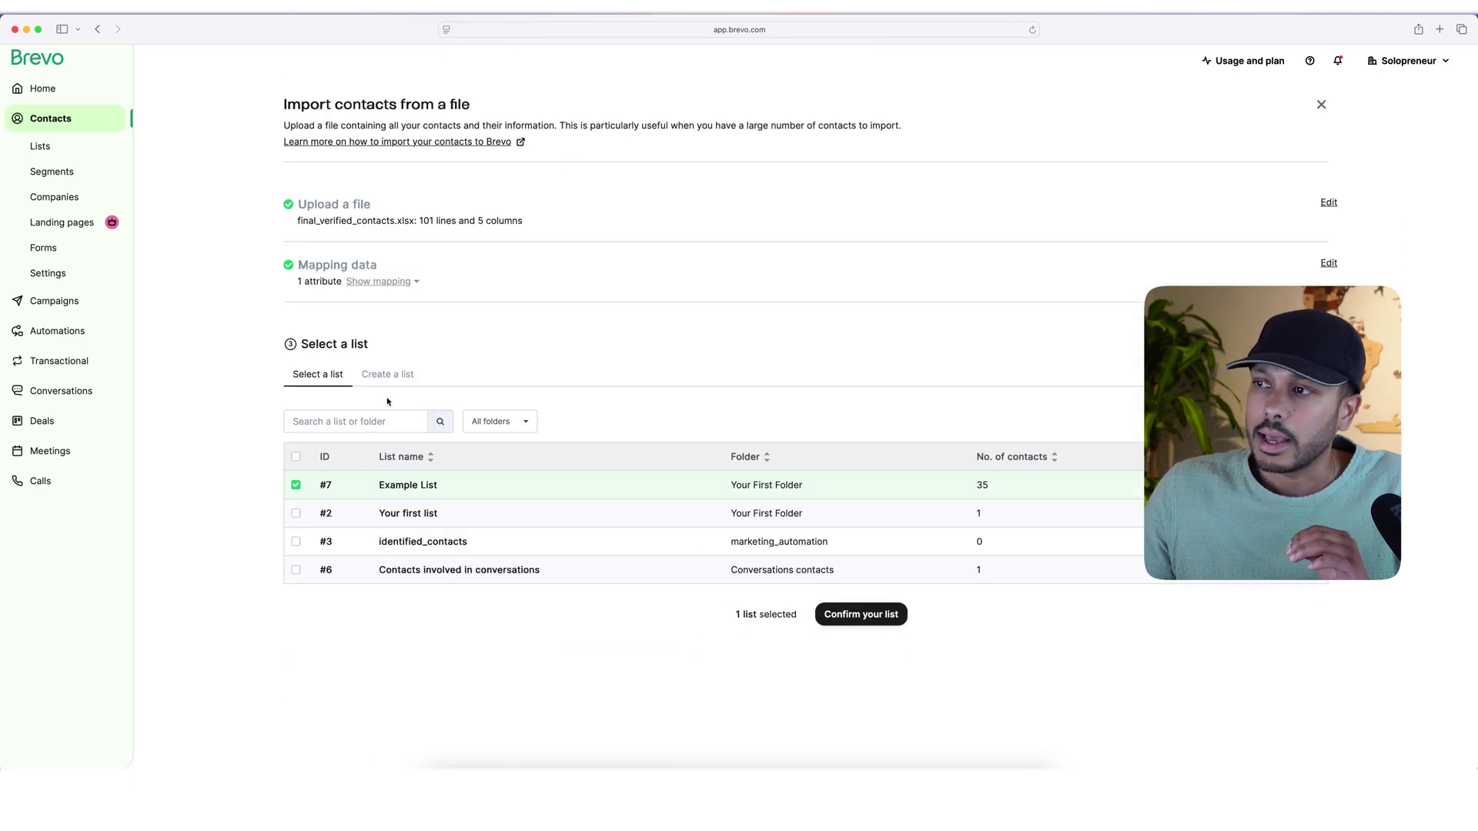
click(379, 374)
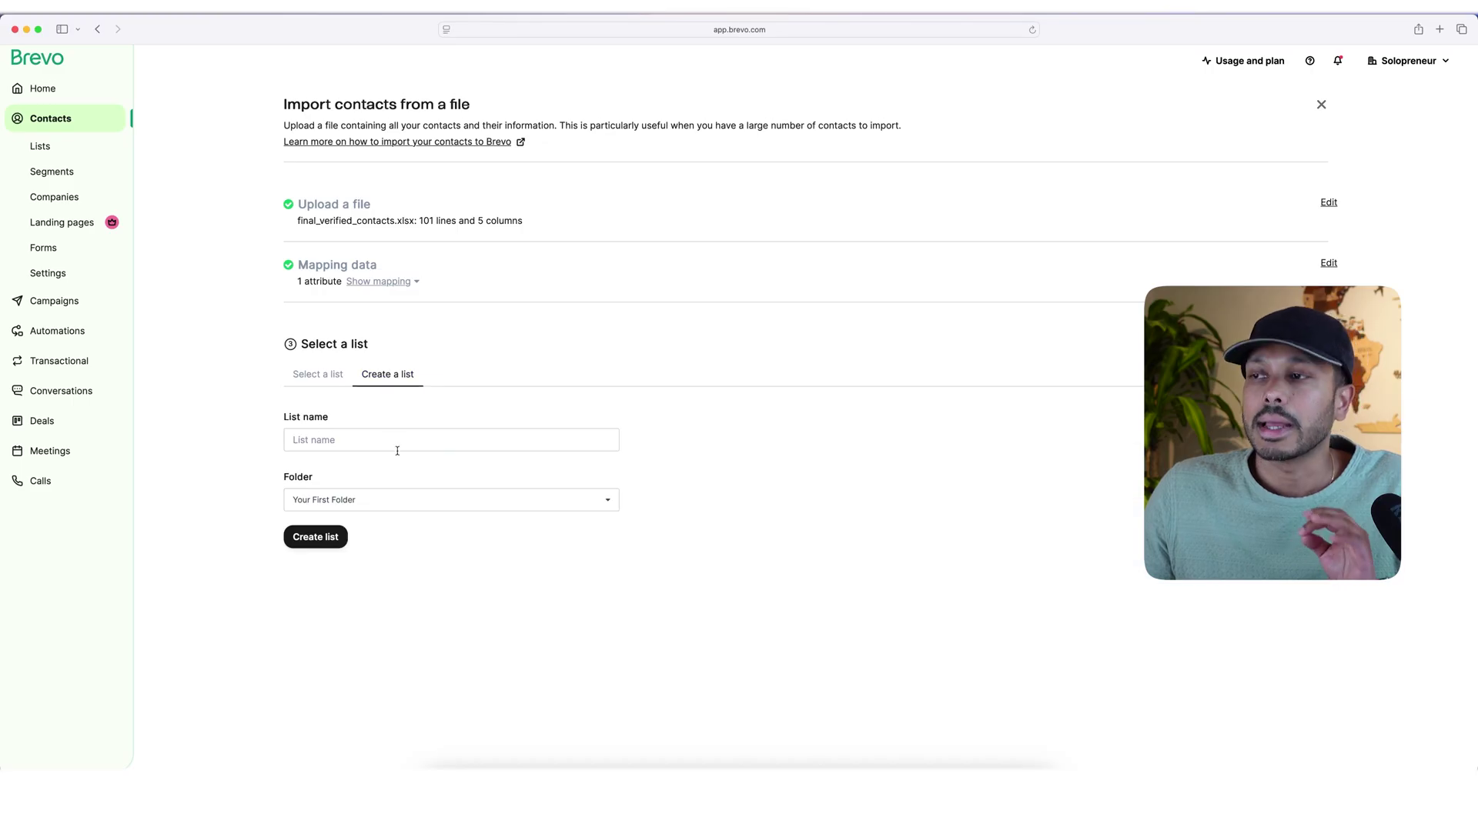
click(40, 148)
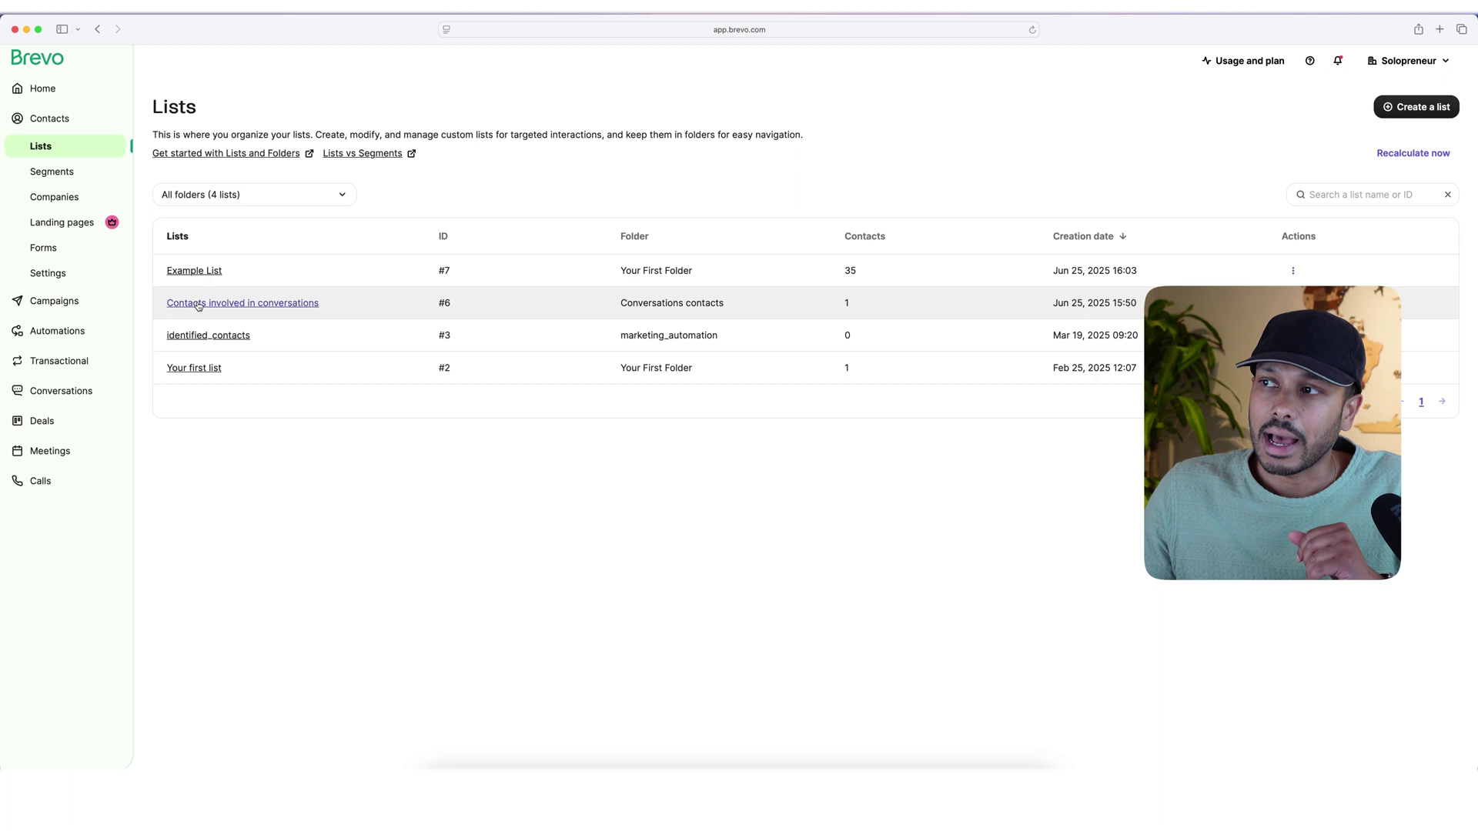
Open Example List and look through its 35 contacts
click(196, 270)
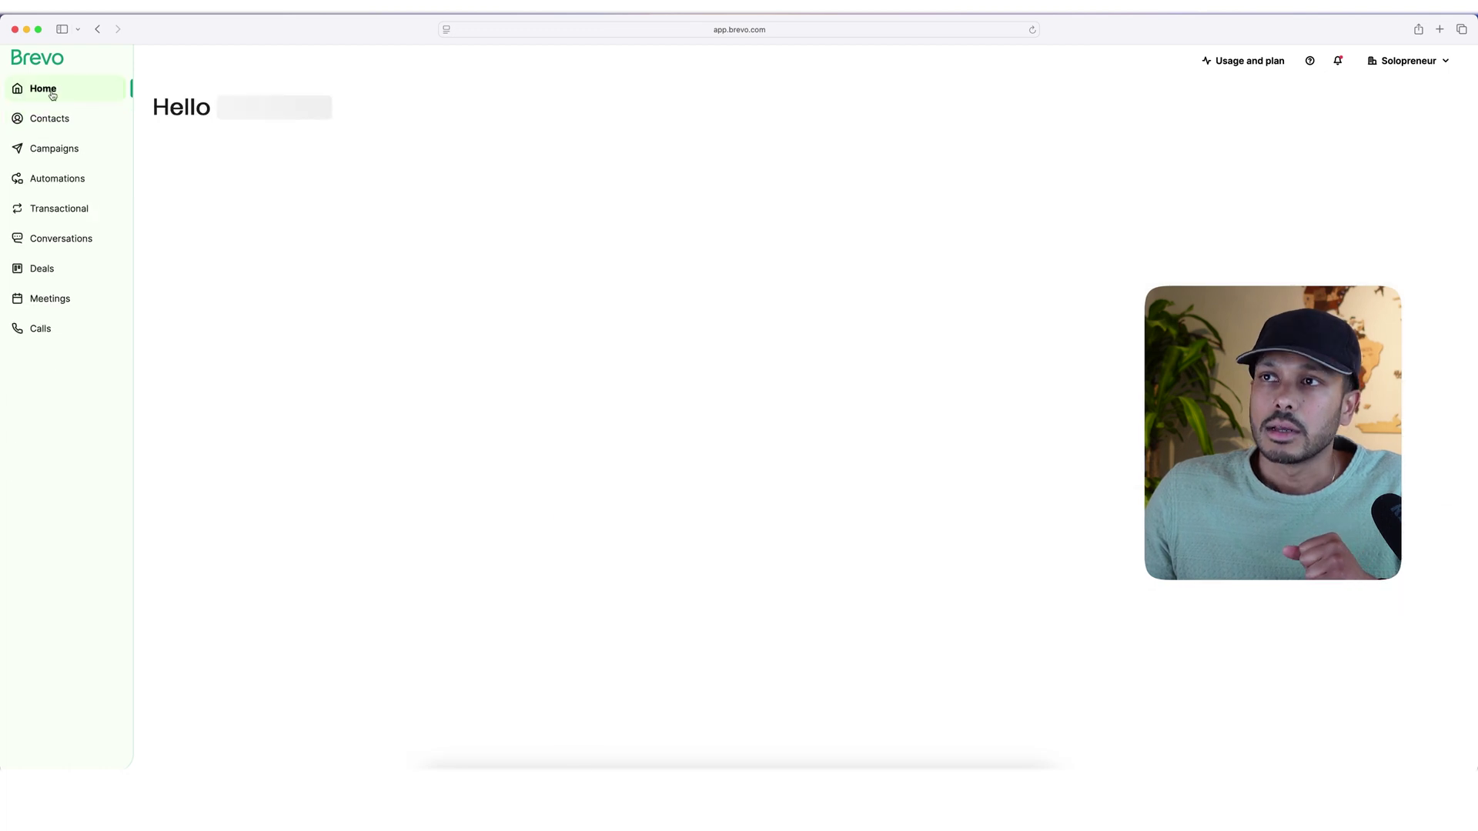
scroll(358, 258, down, 1)
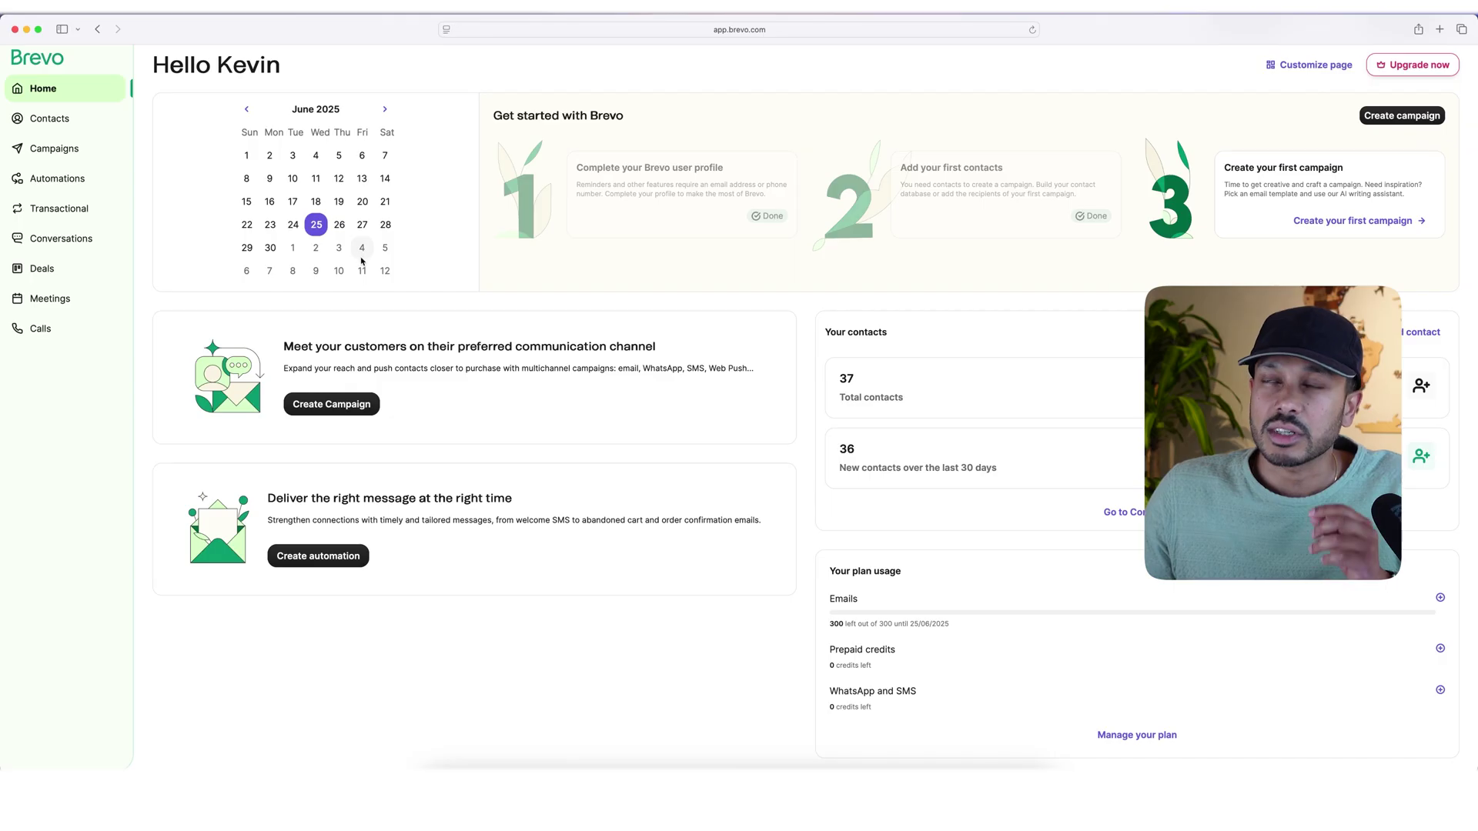
scroll(361, 261, up, 1)
Price 100 SMS credits for United States recipients (CA$1.37) and proceed to checkout
click(1408, 61)
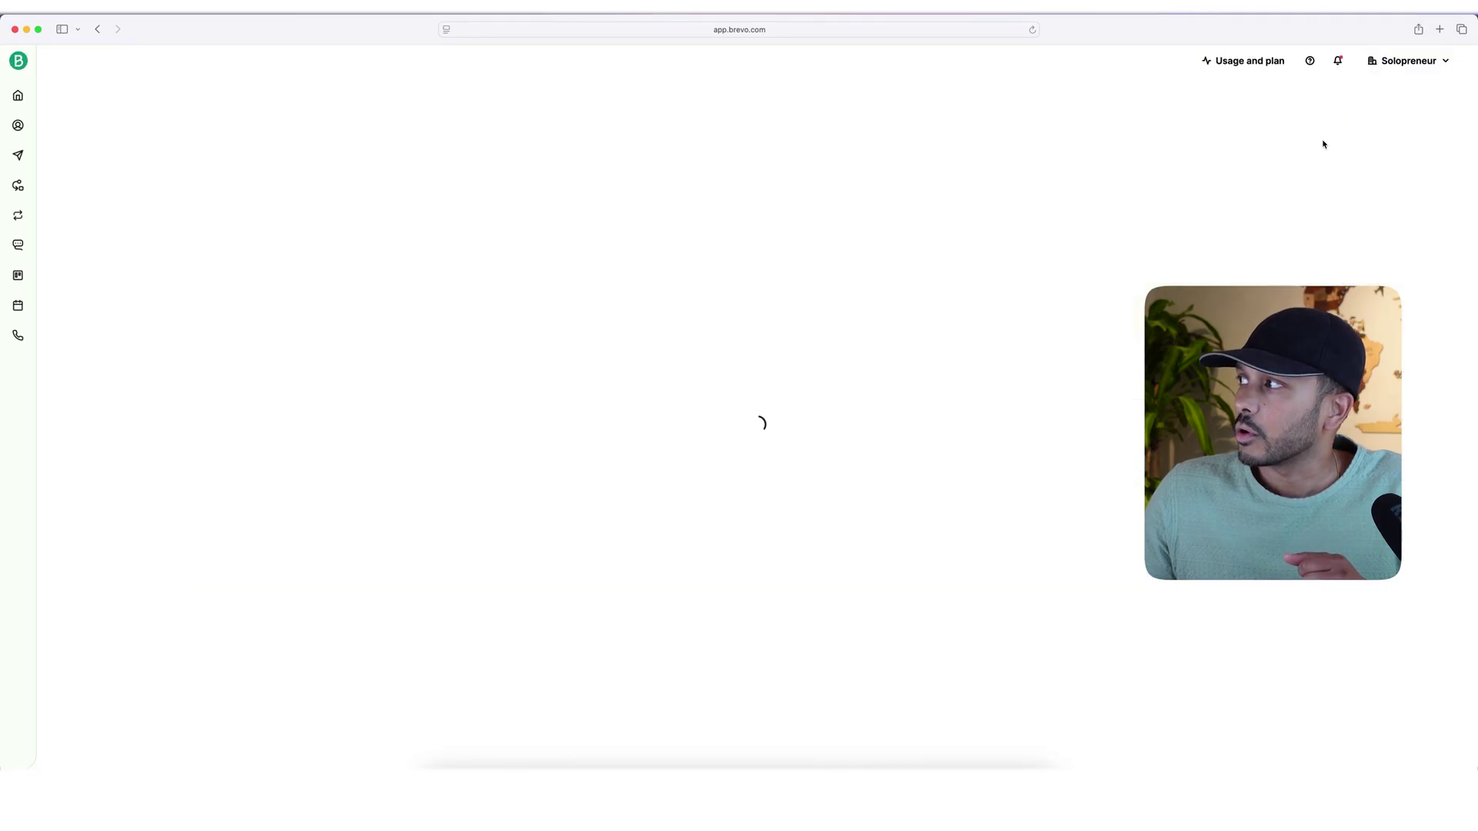
scroll(405, 234, down, 15)
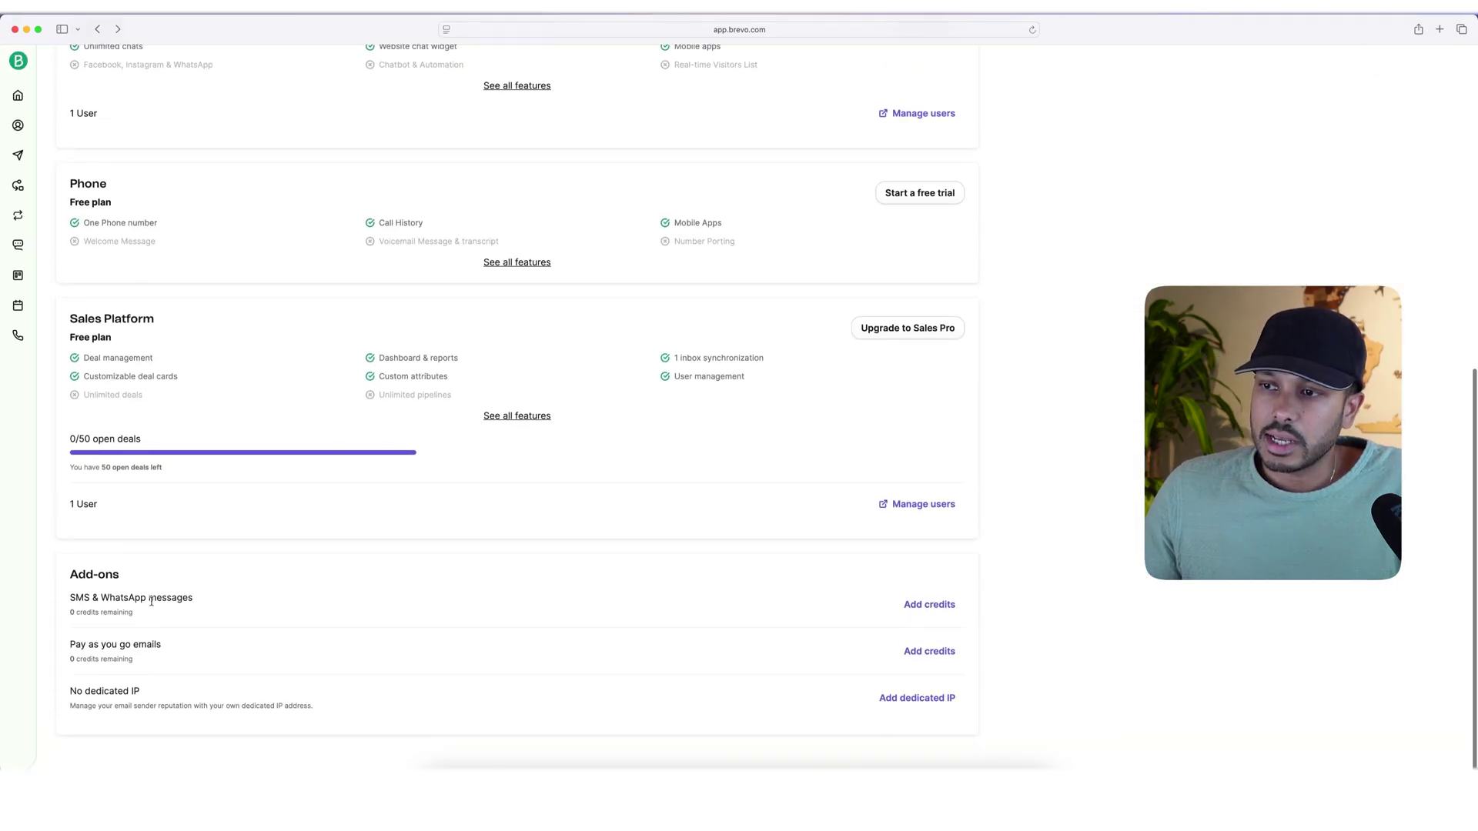
click(927, 605)
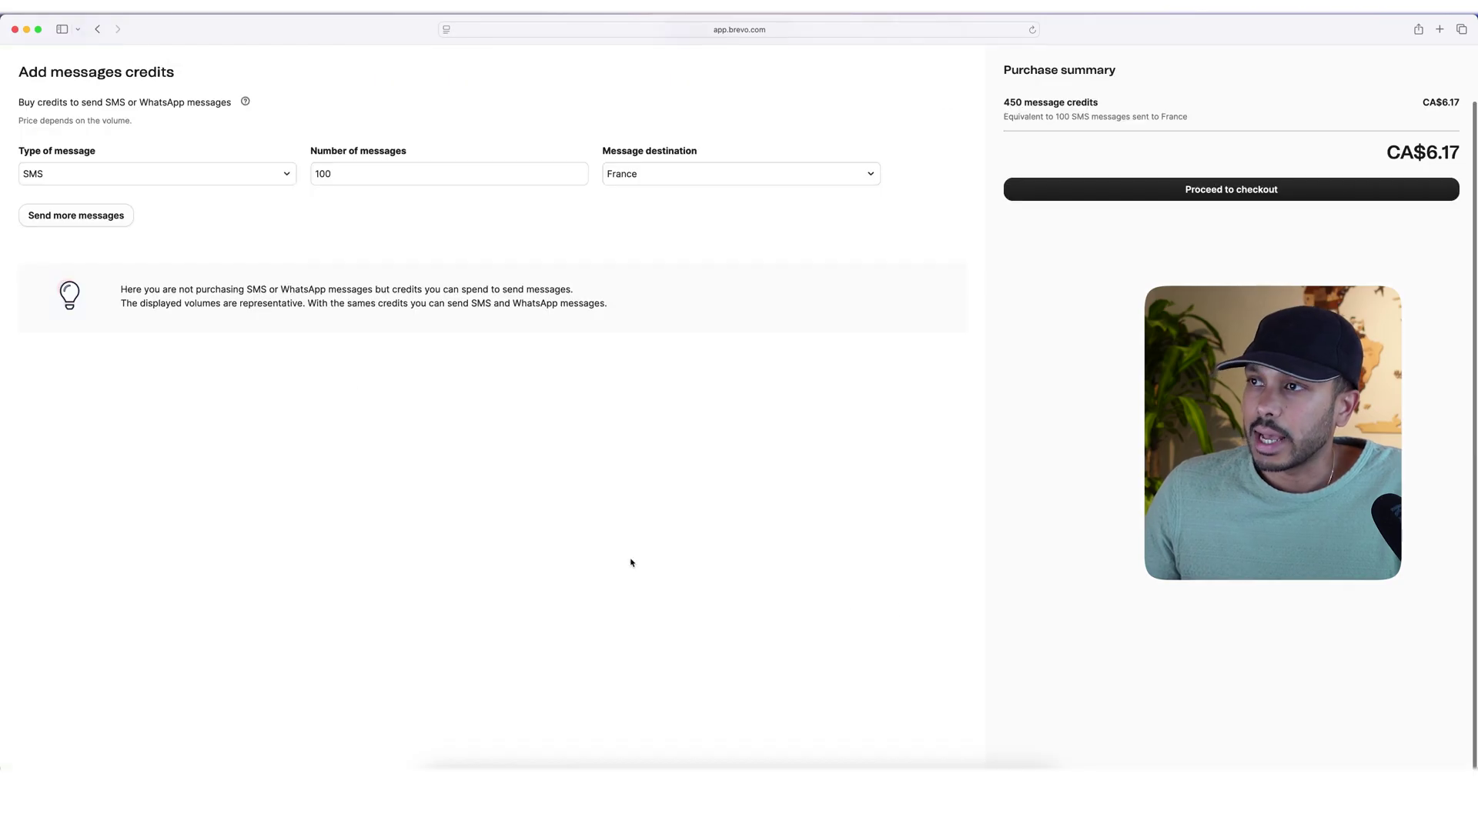
click(677, 174)
scroll(674, 308, down, 10)
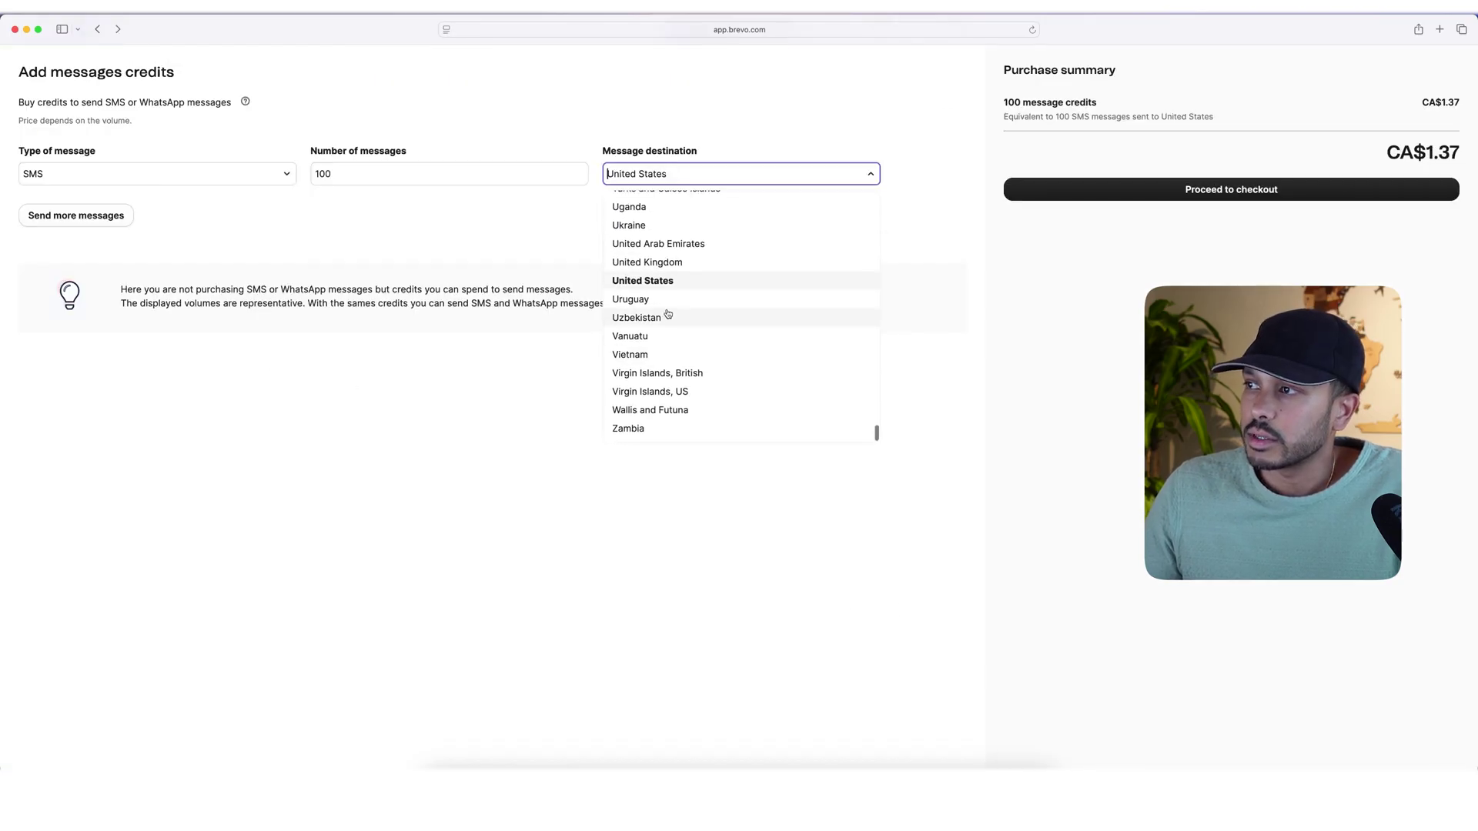
click(656, 282)
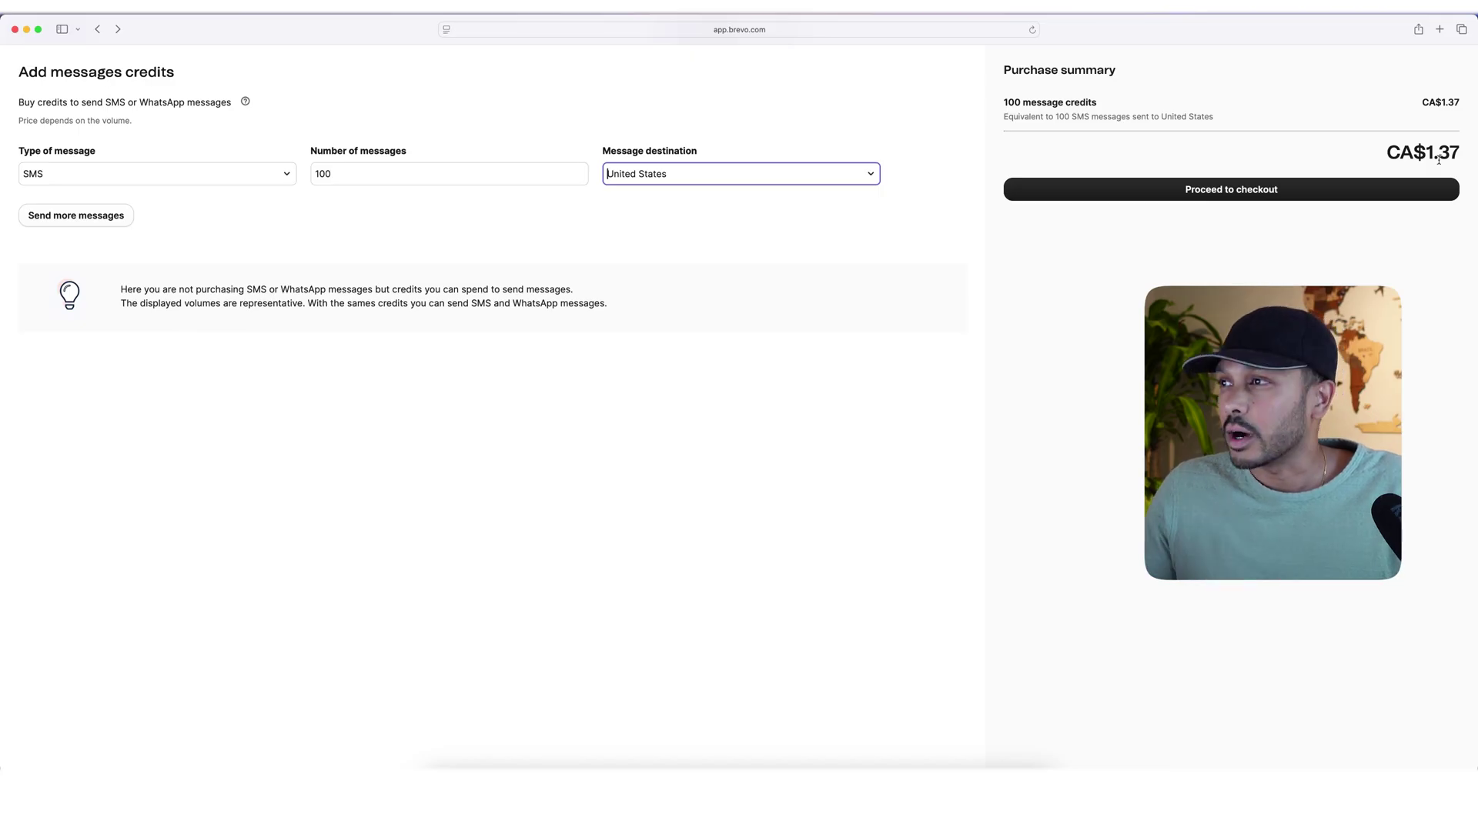
click(1224, 191)
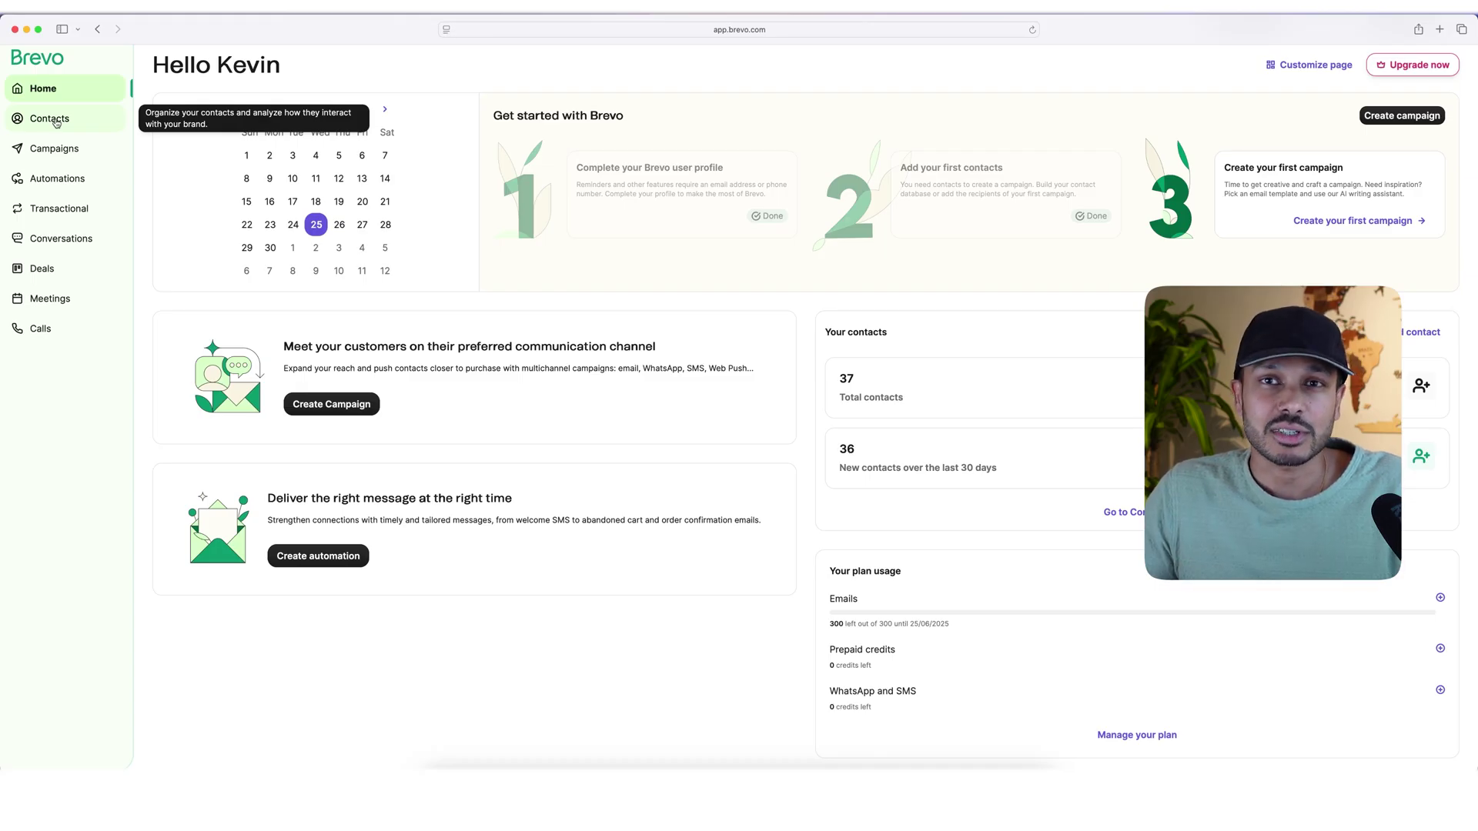
Create a new SMS campaign named 'example campaign'
click(48, 149)
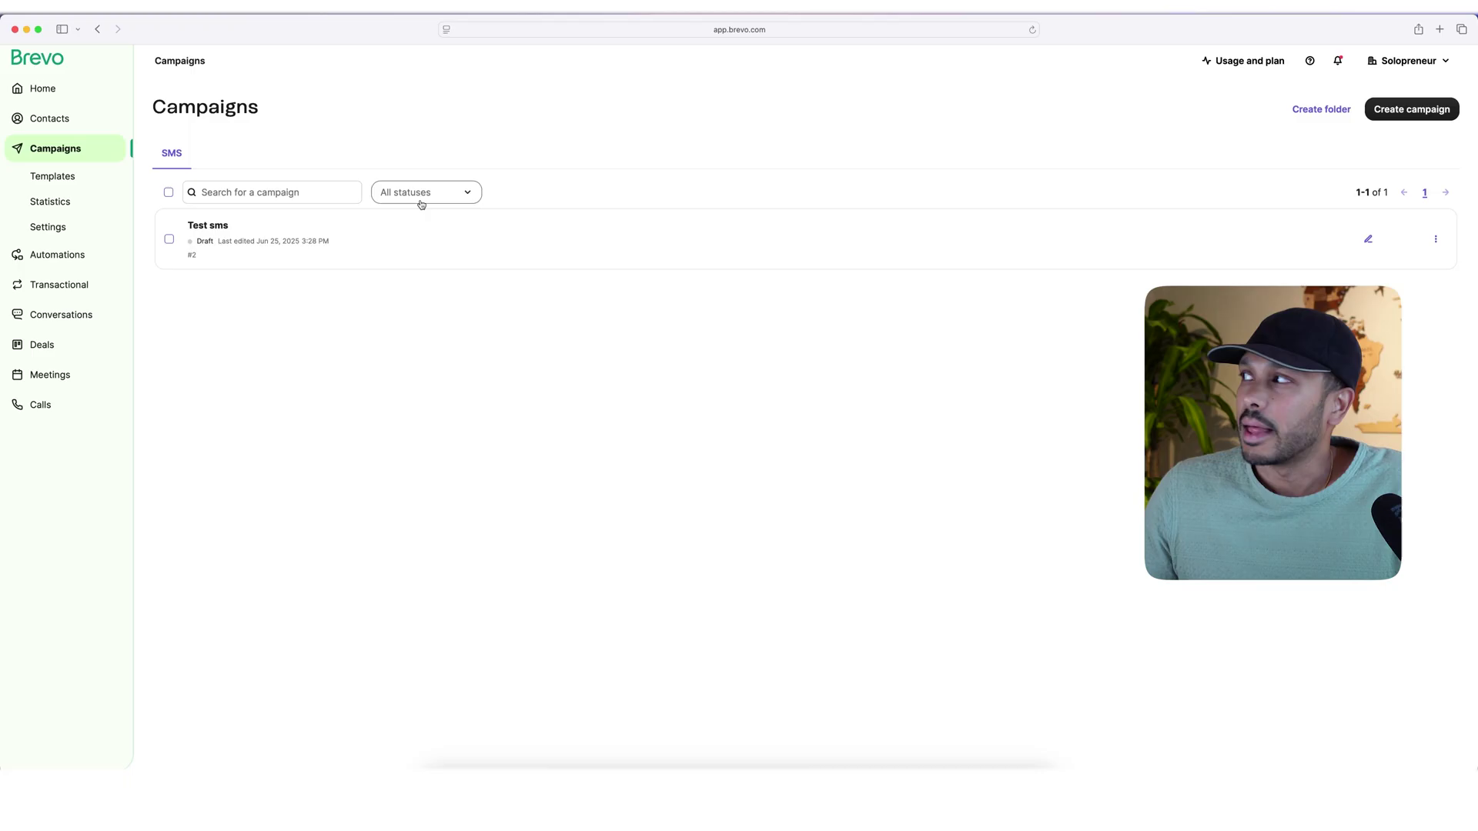
click(1419, 110)
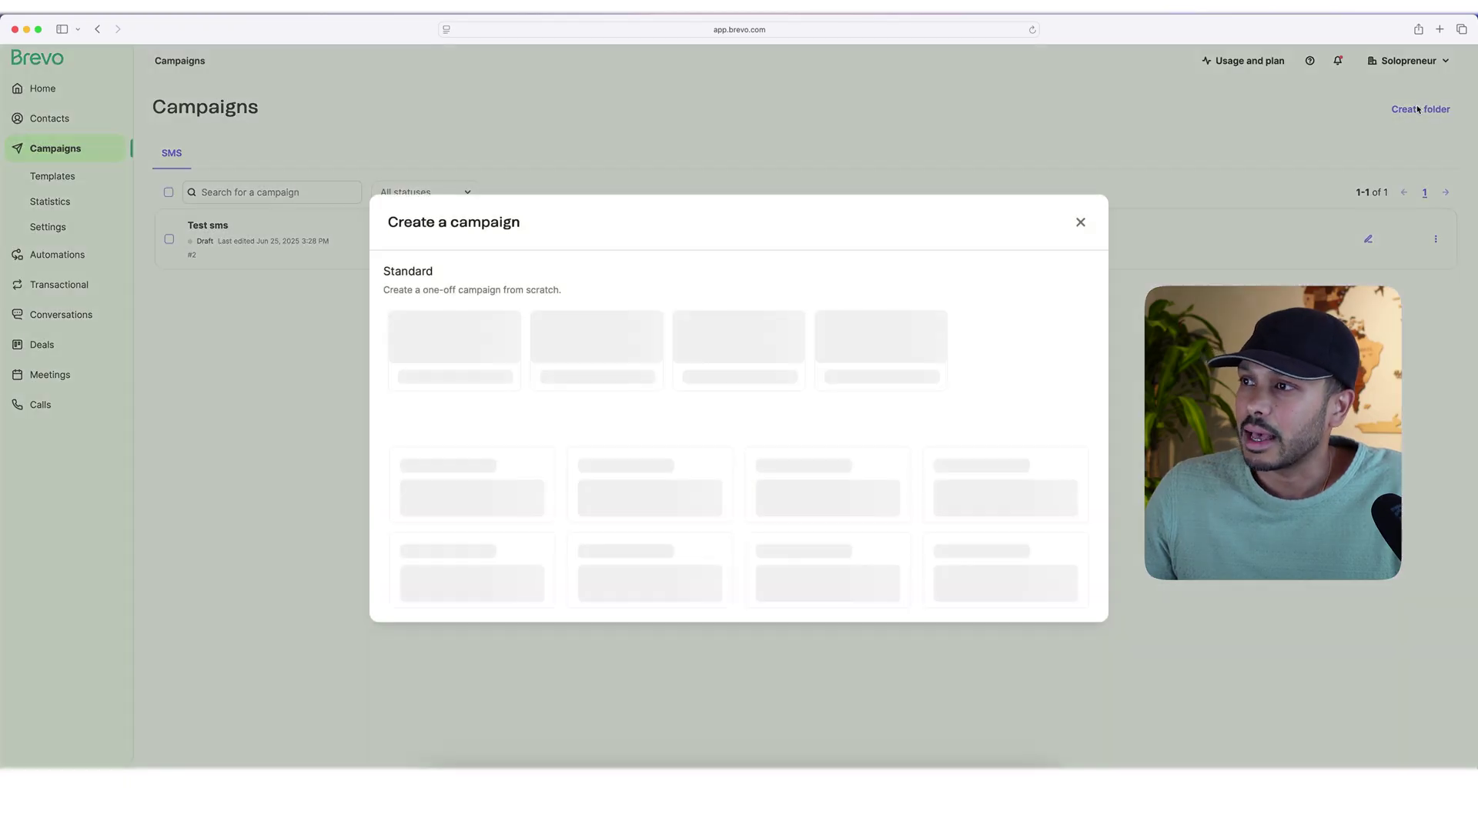
click(591, 321)
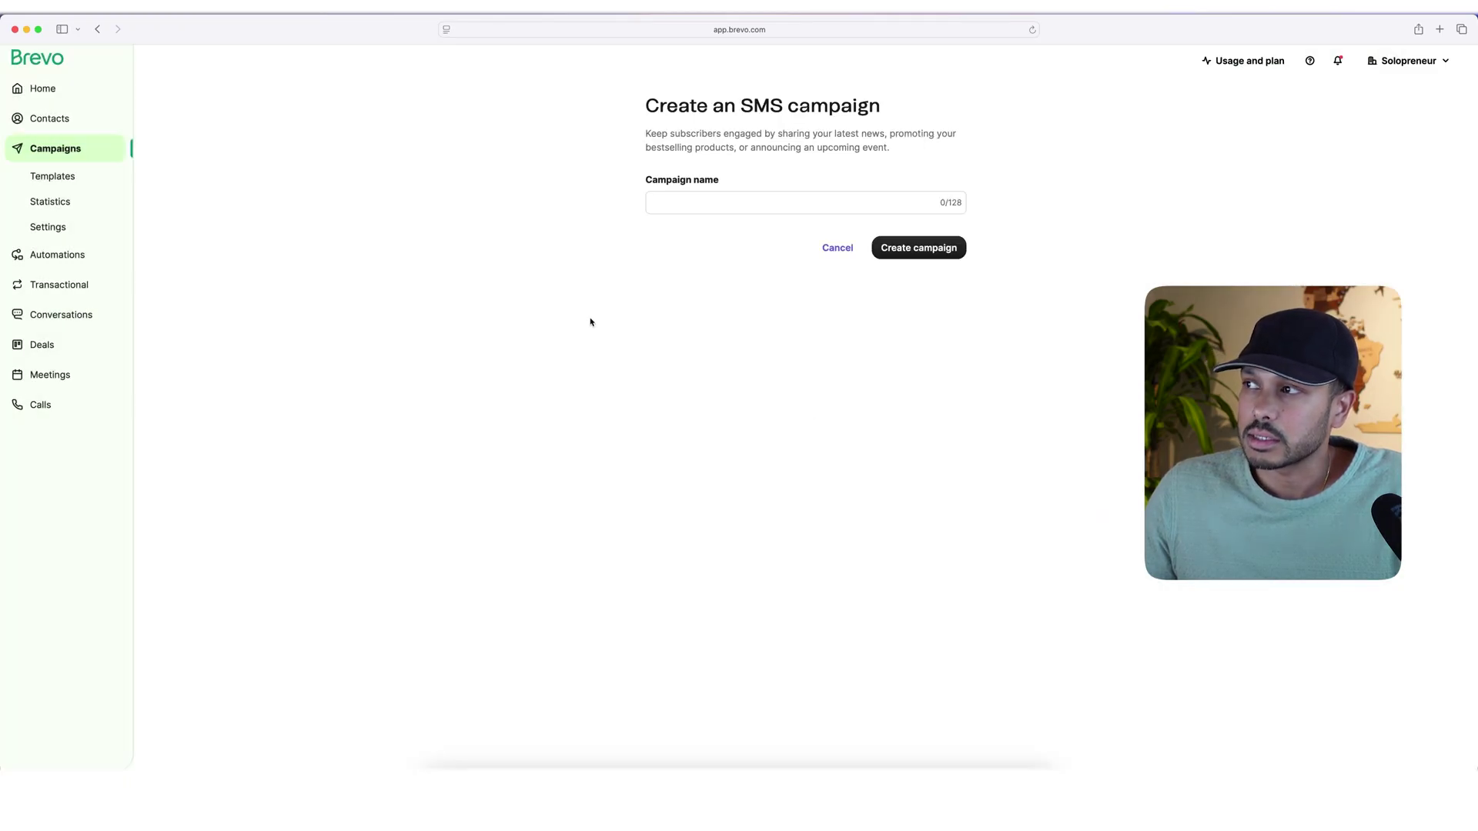
click(732, 202)
text(example campaign)
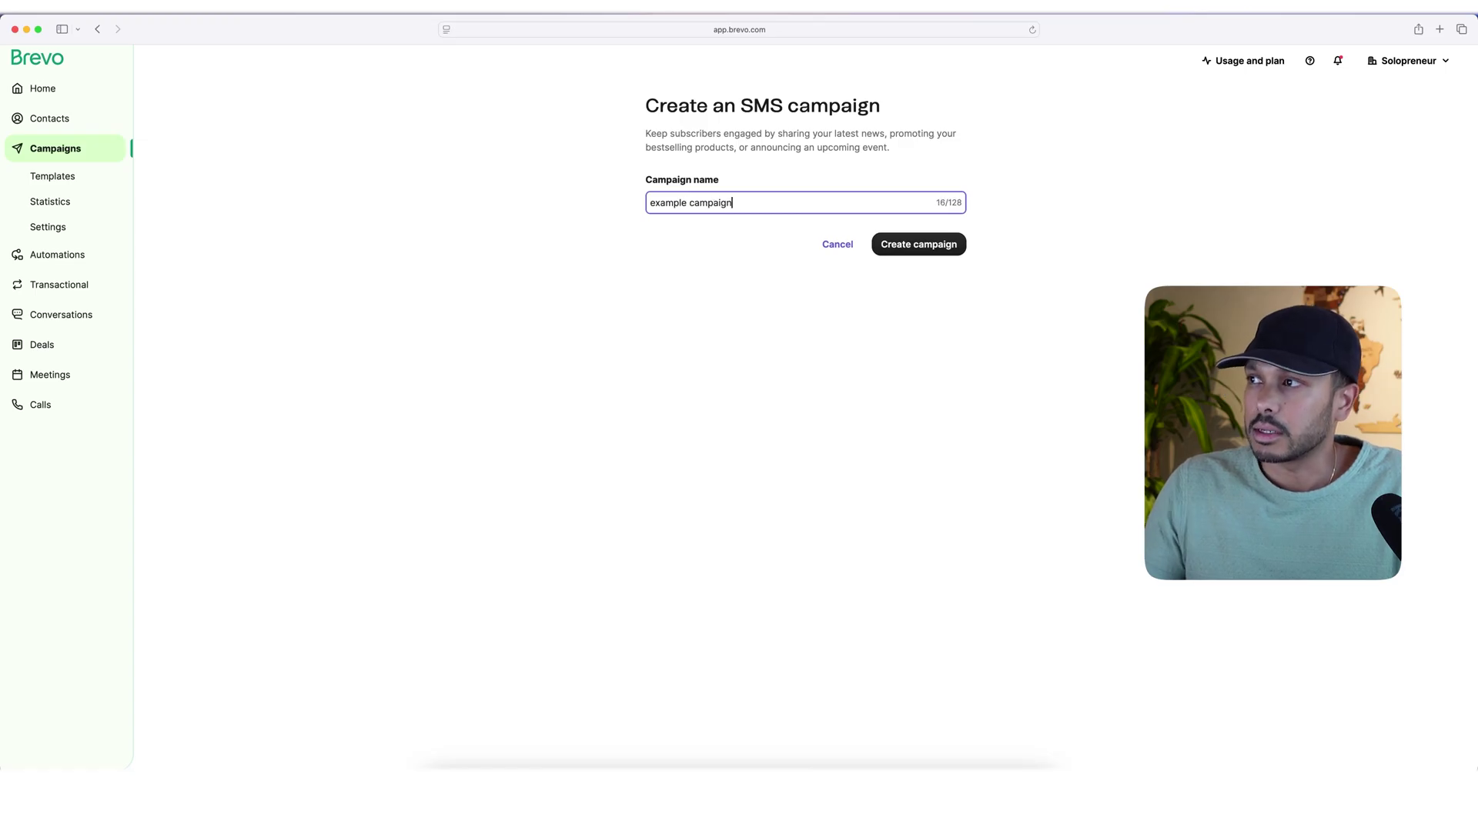
key(Return)
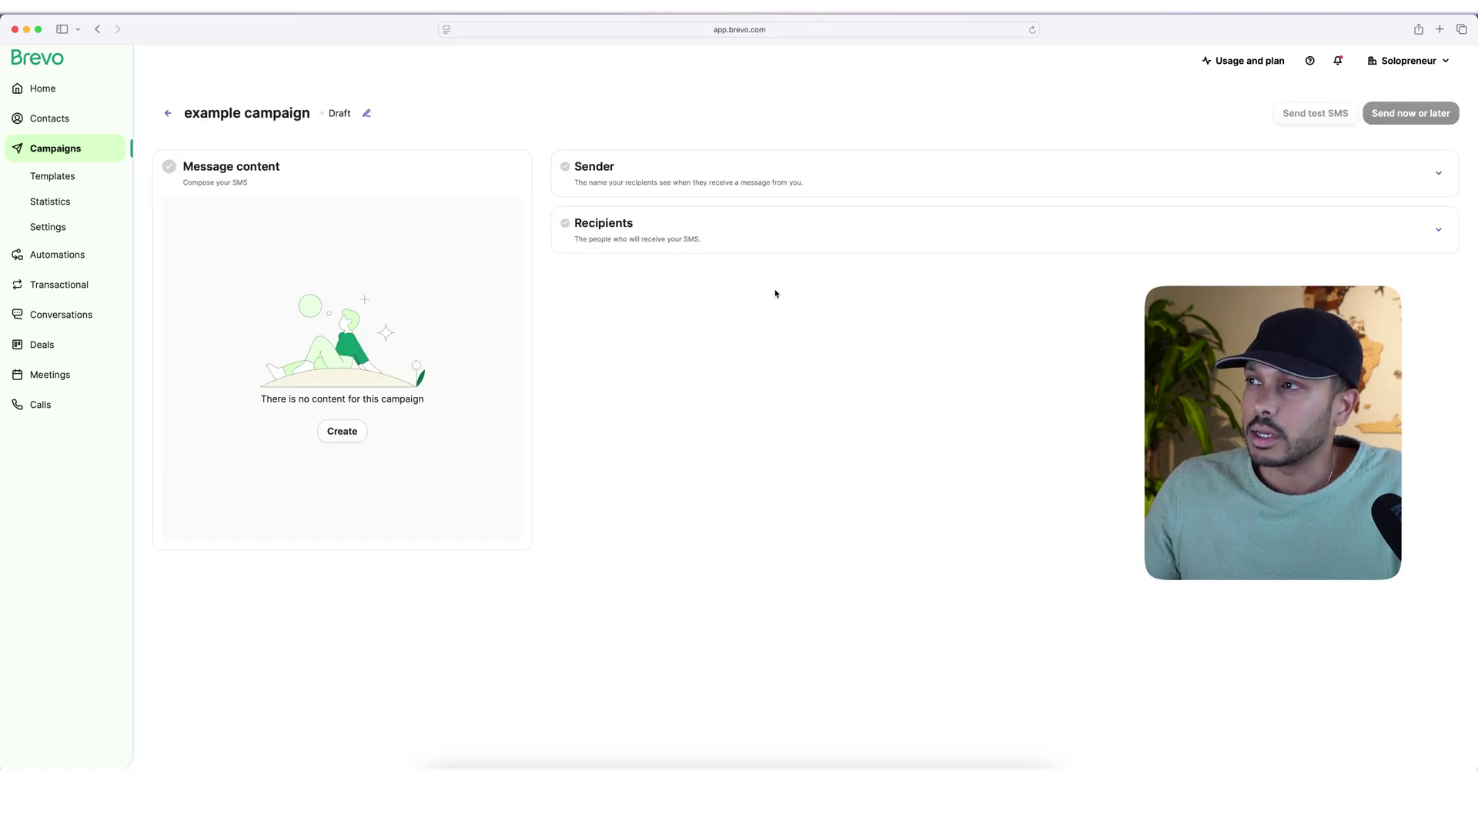
Enter a sender name, then open the US and Canada toll-free number registration form
click(677, 167)
click(614, 232)
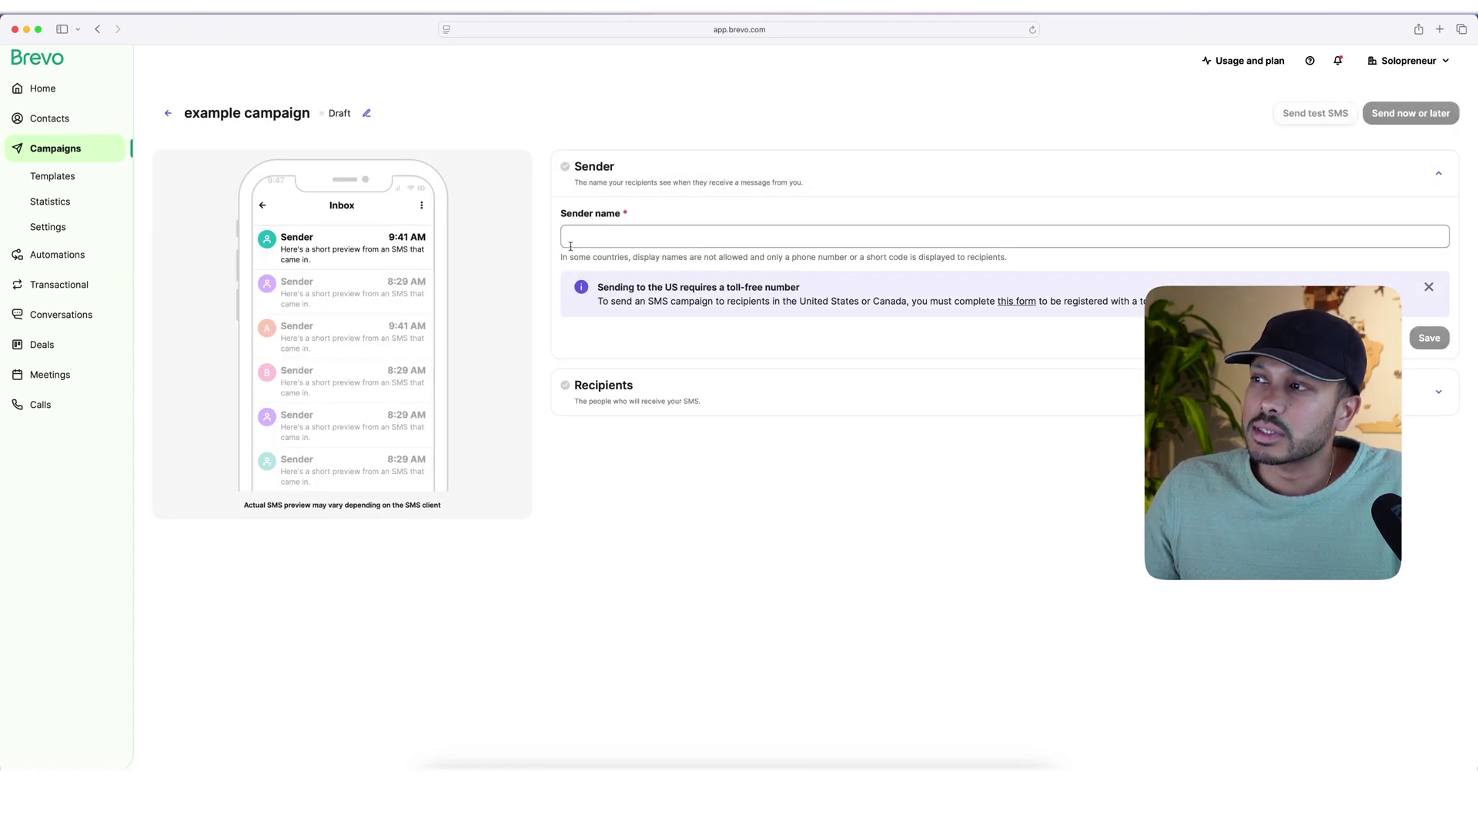
text(Kevin)
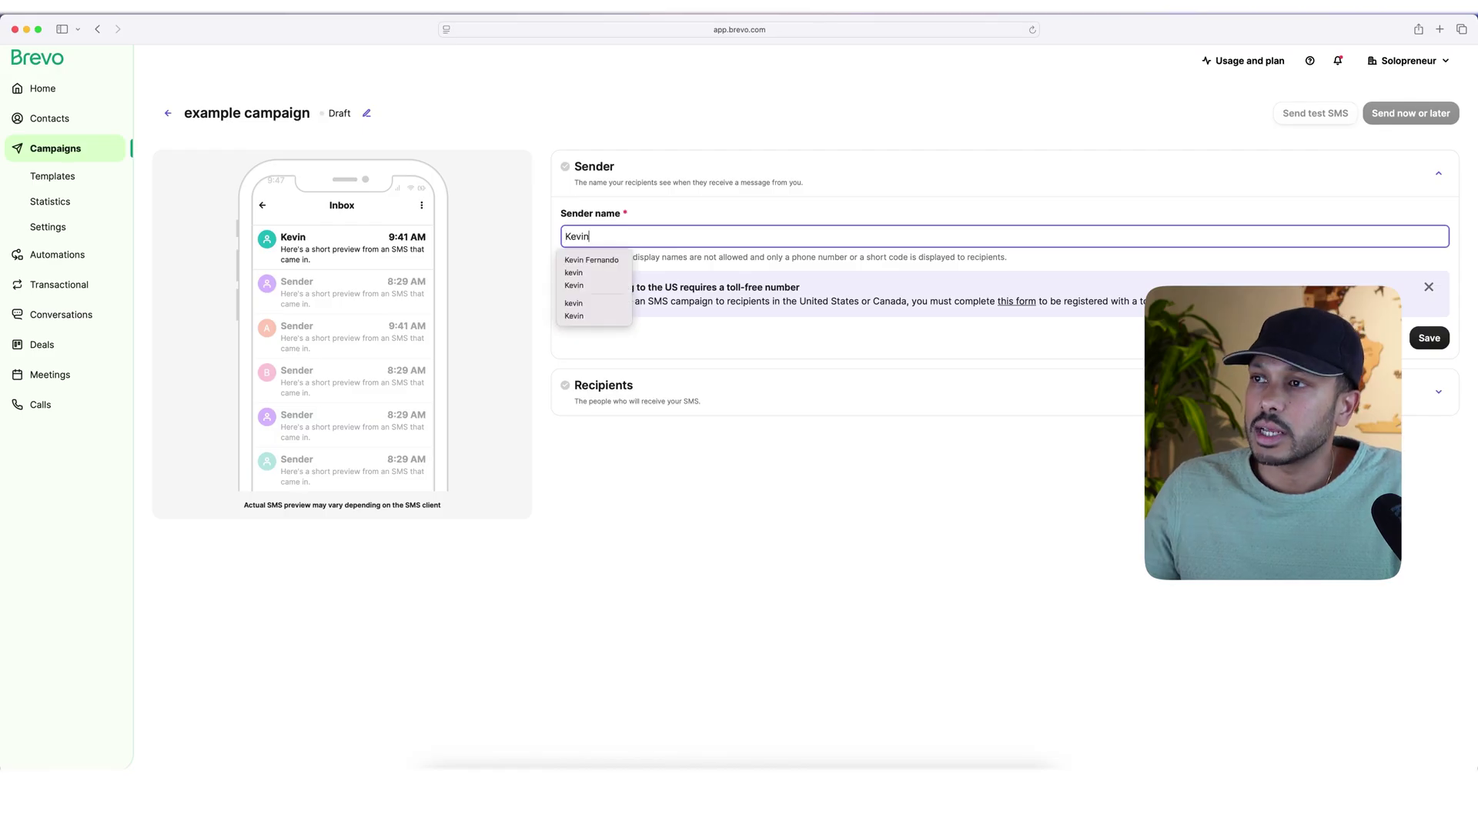
click(721, 297)
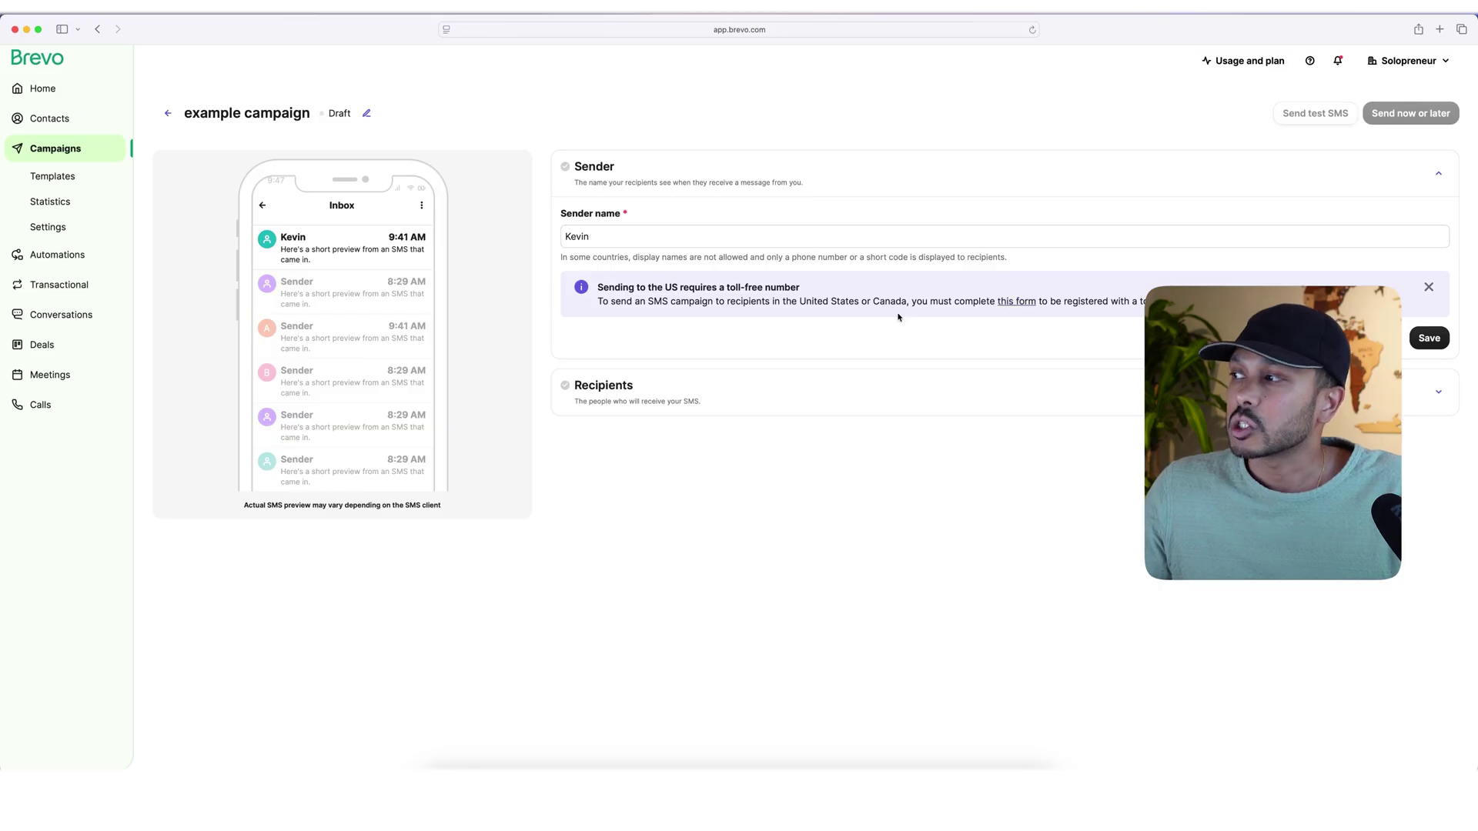
click(1020, 303)
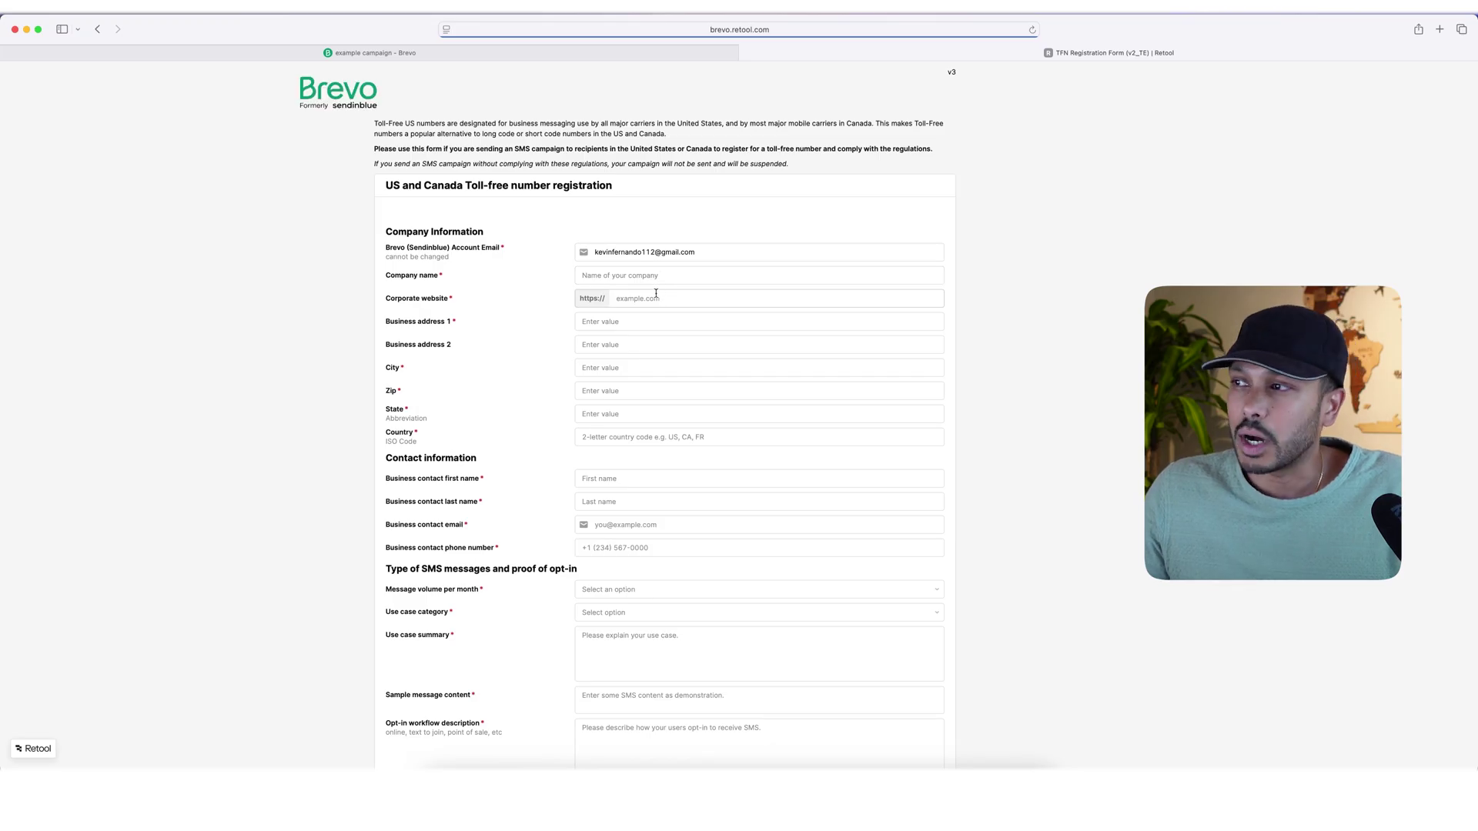
click(652, 280)
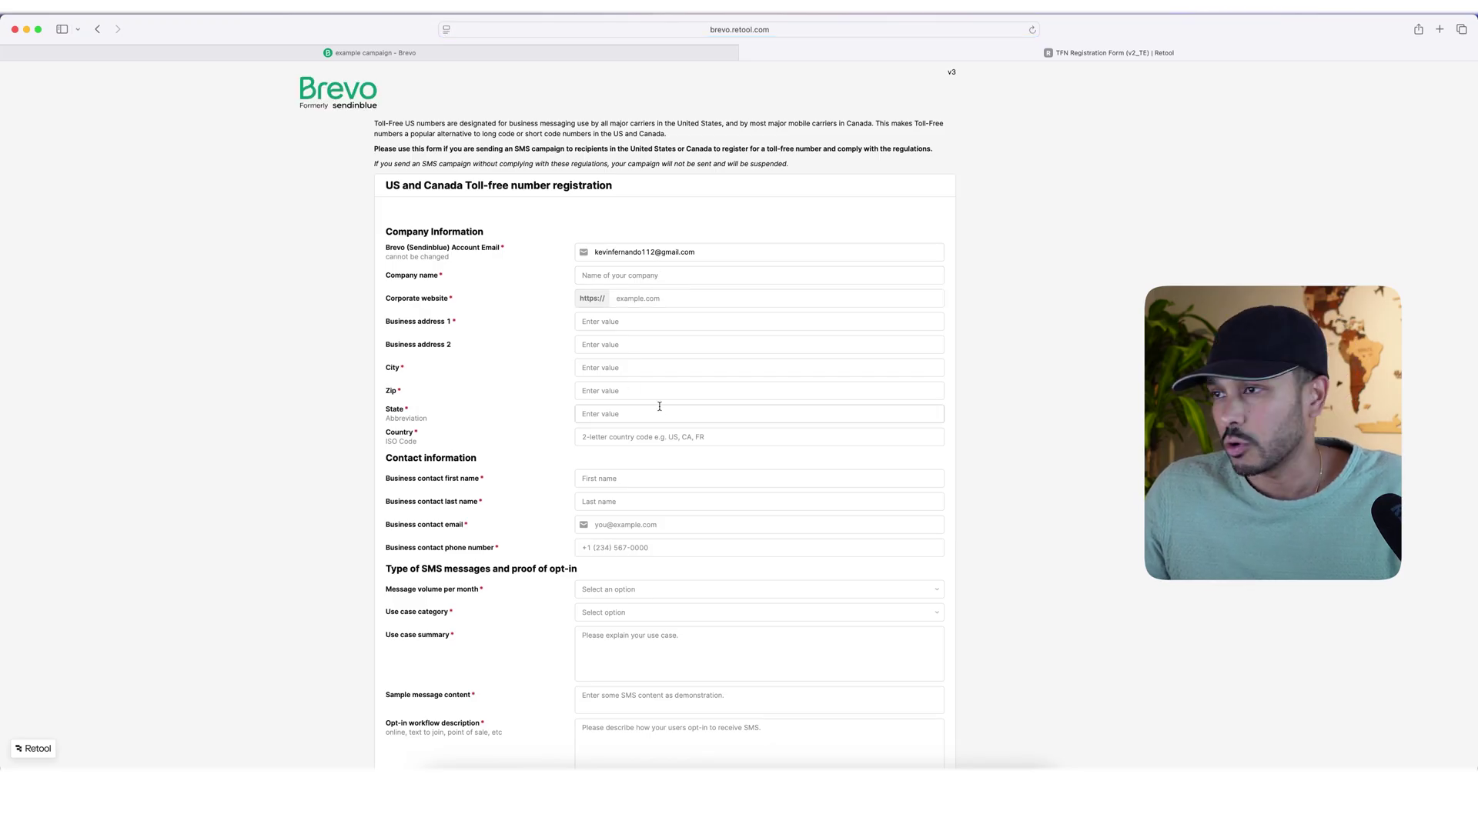
scroll(785, 584, down, 5)
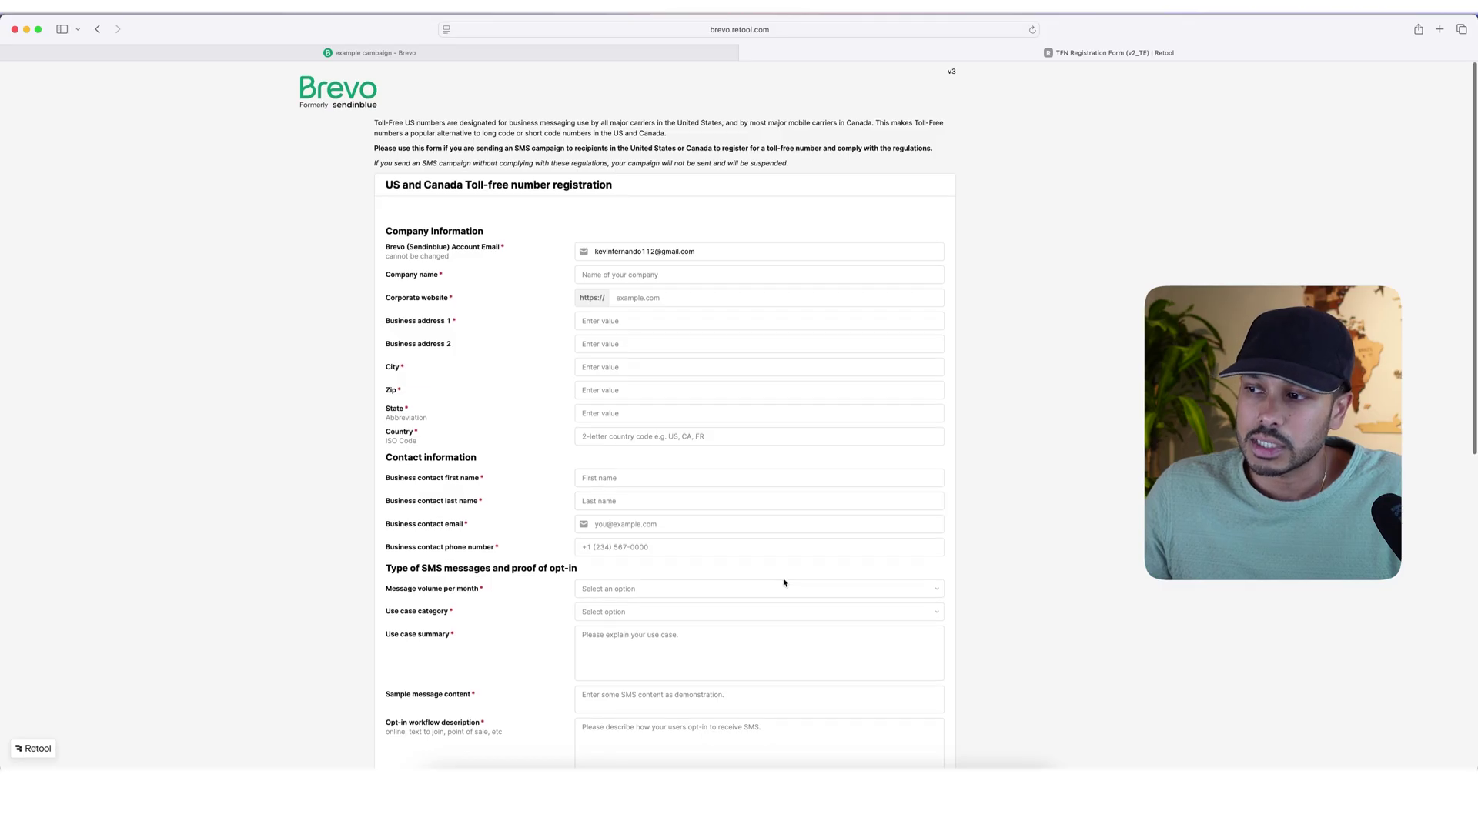
scroll(782, 571, down, 1)
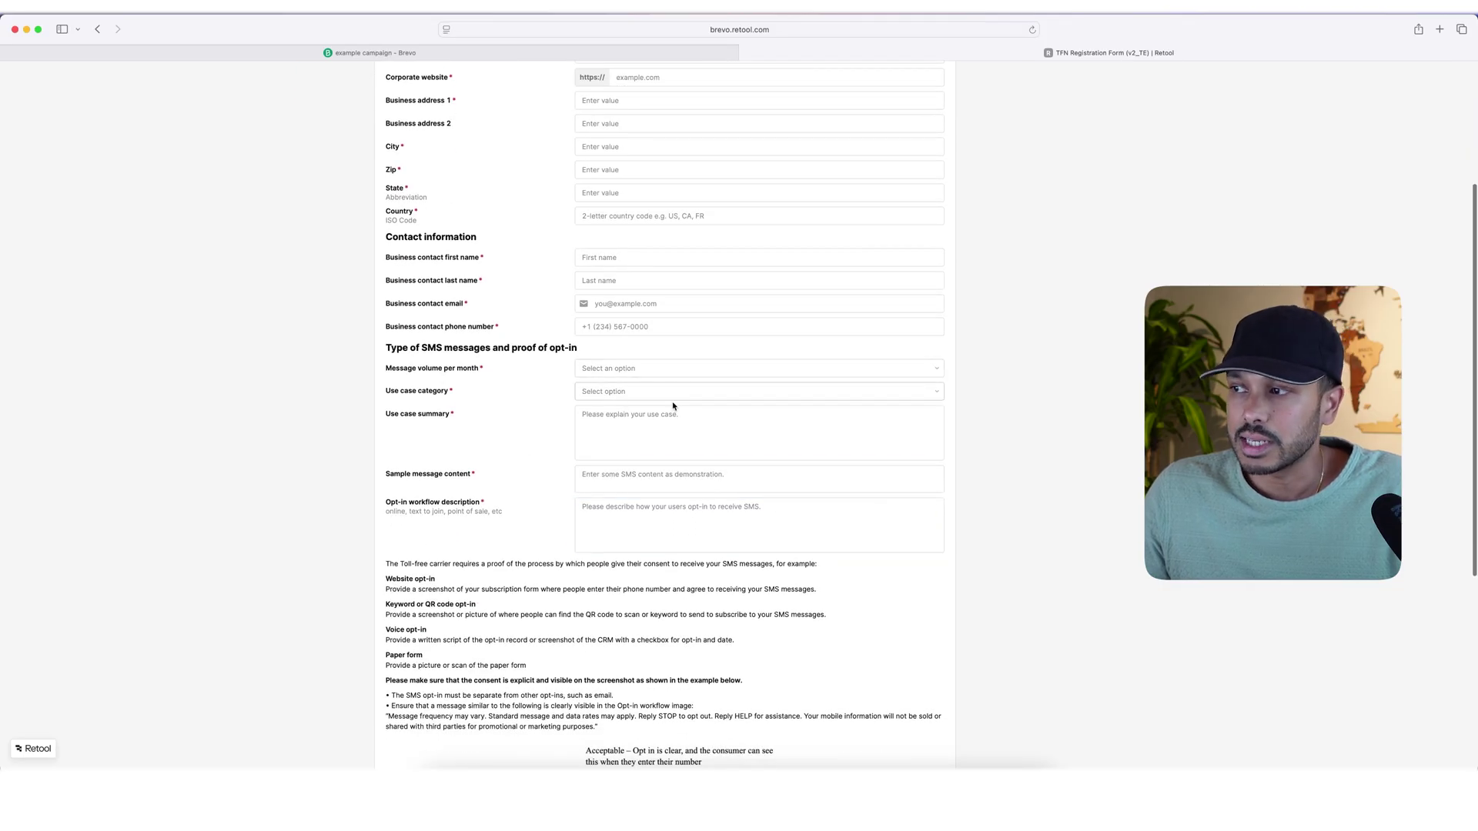
key(shift+Tab)
click(620, 358)
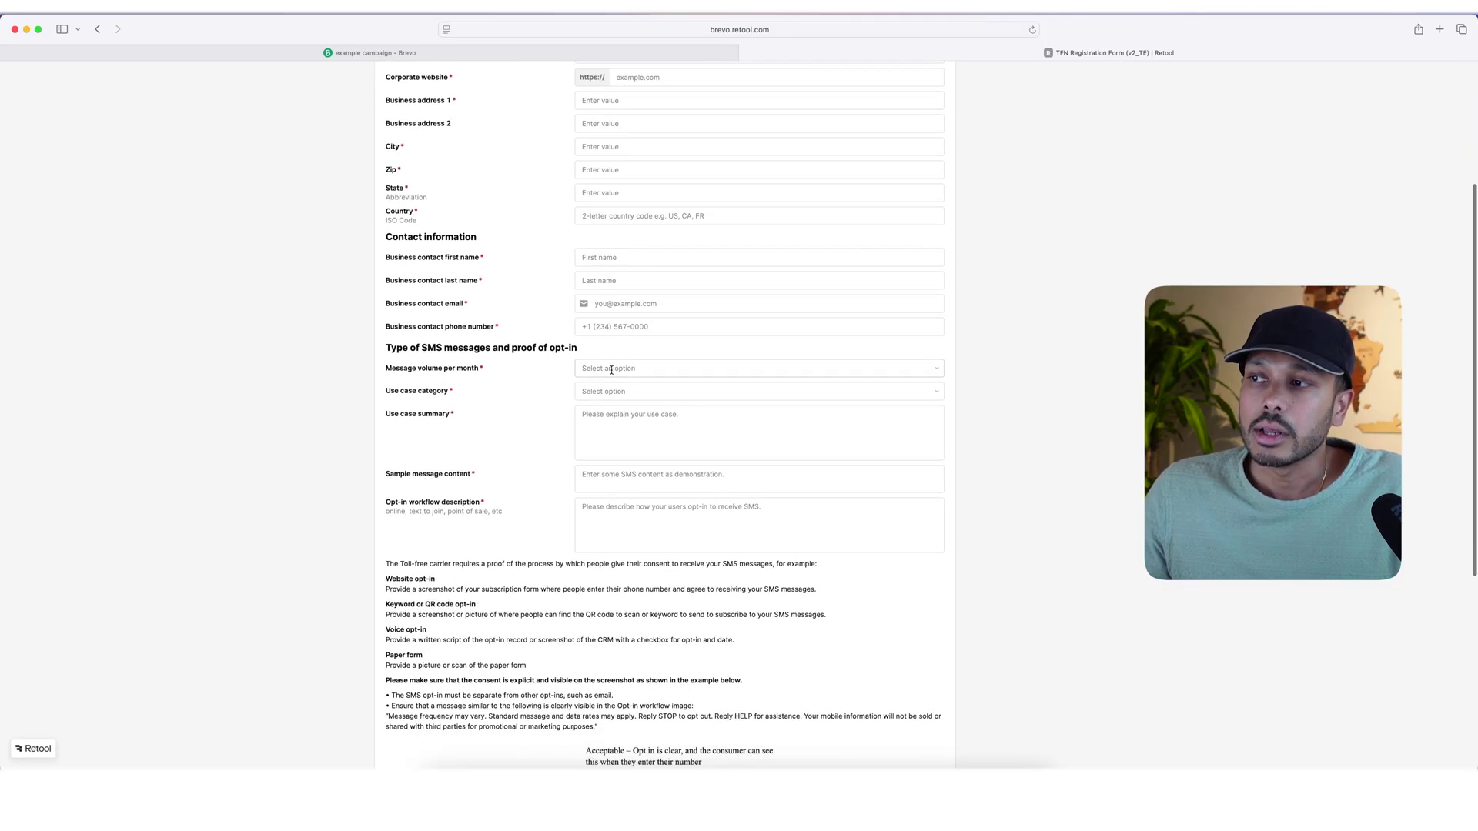
click(576, 422)
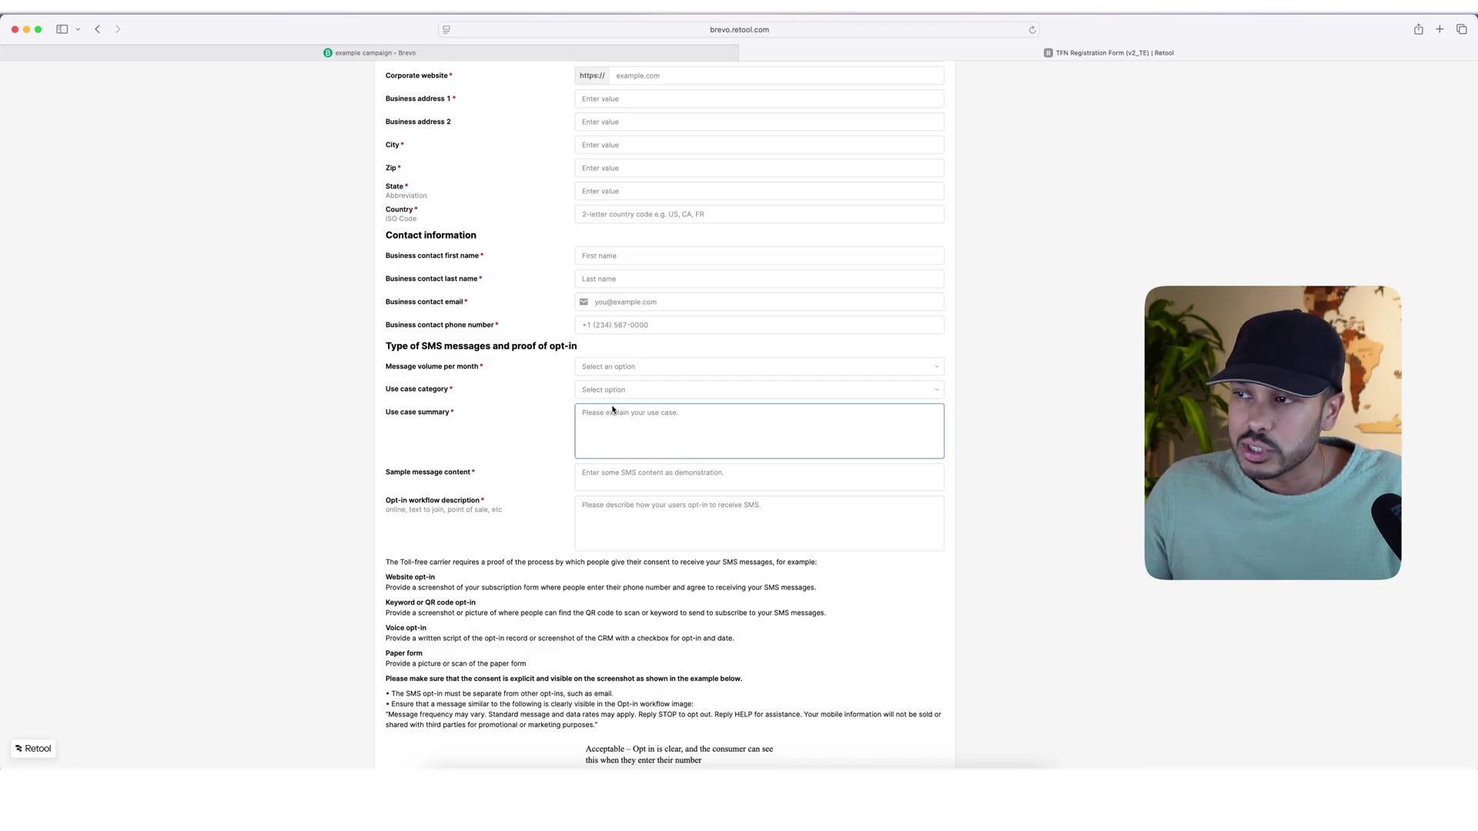
click(681, 388)
click(640, 424)
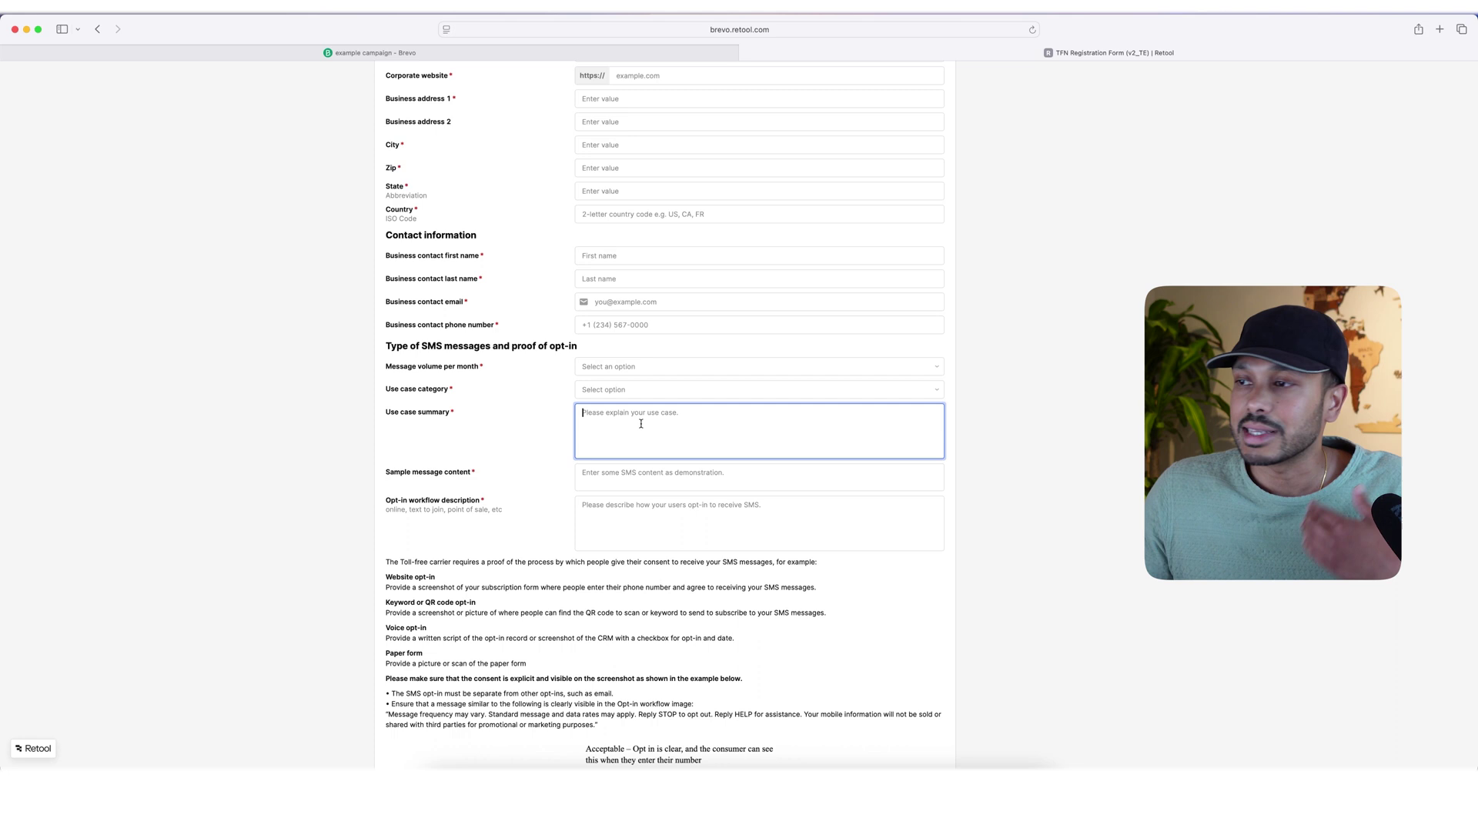
click(638, 476)
click(634, 532)
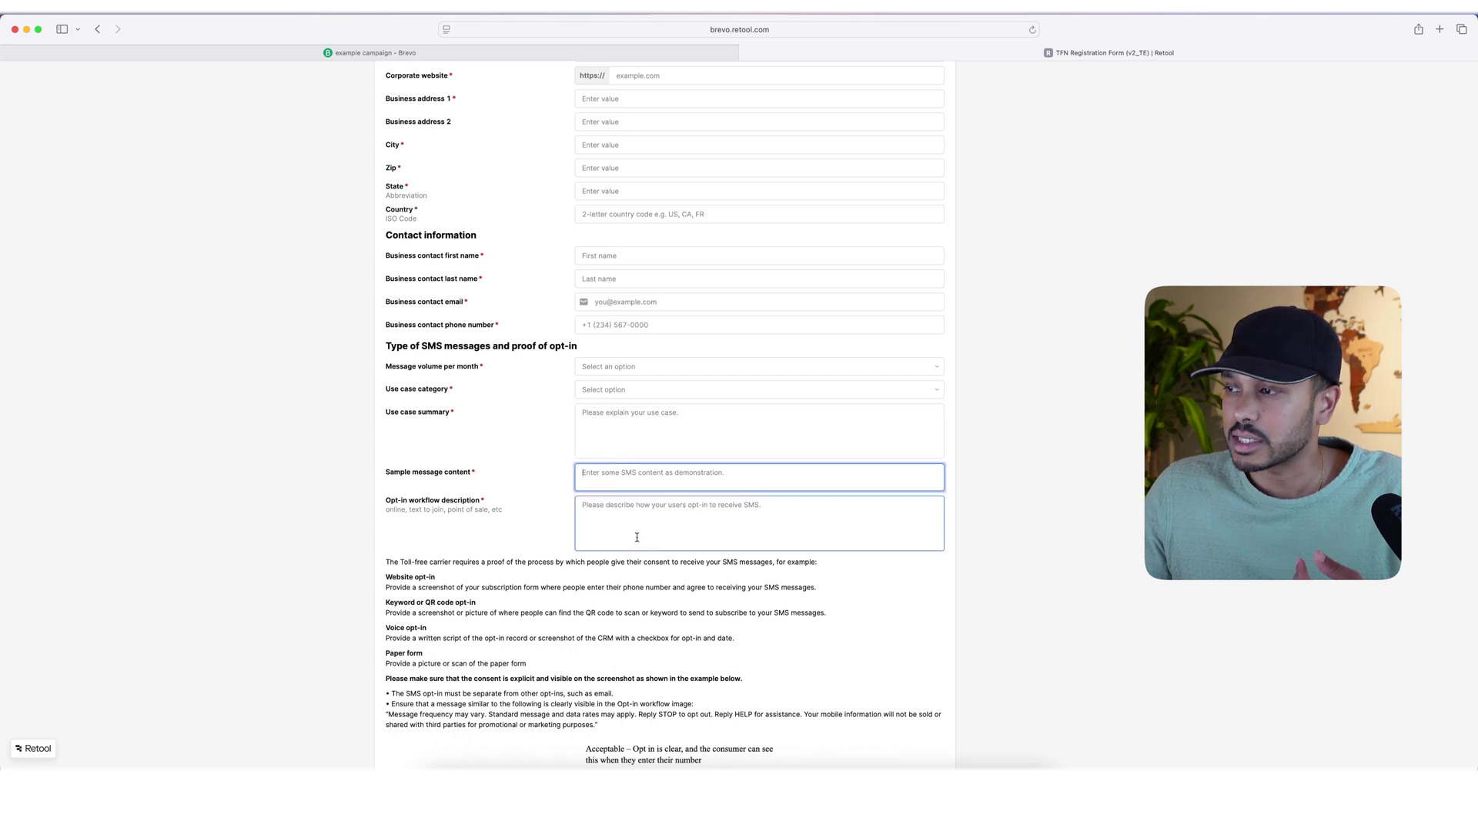
scroll(629, 520, down, 3)
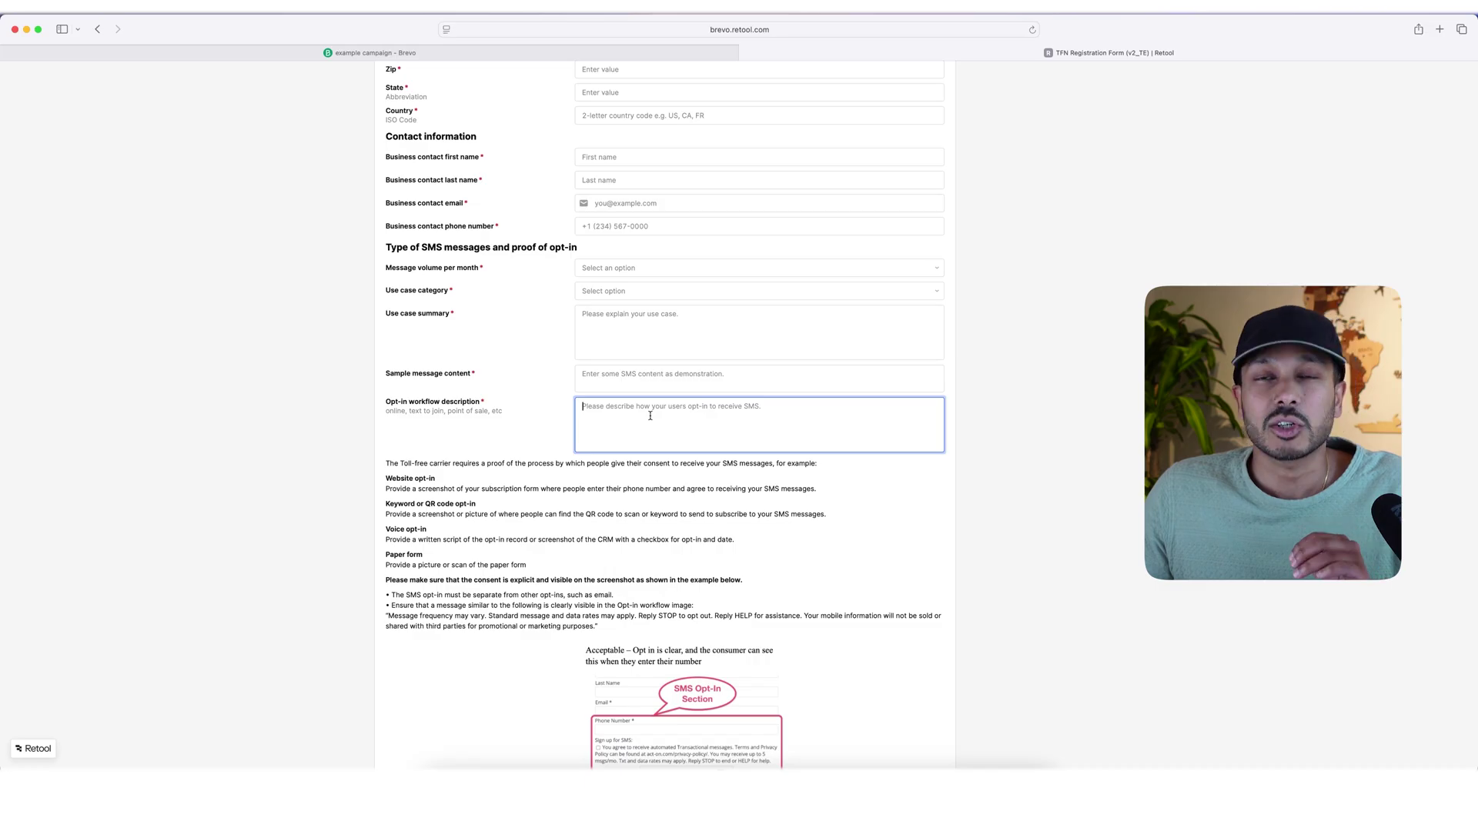
scroll(650, 415, down, 3)
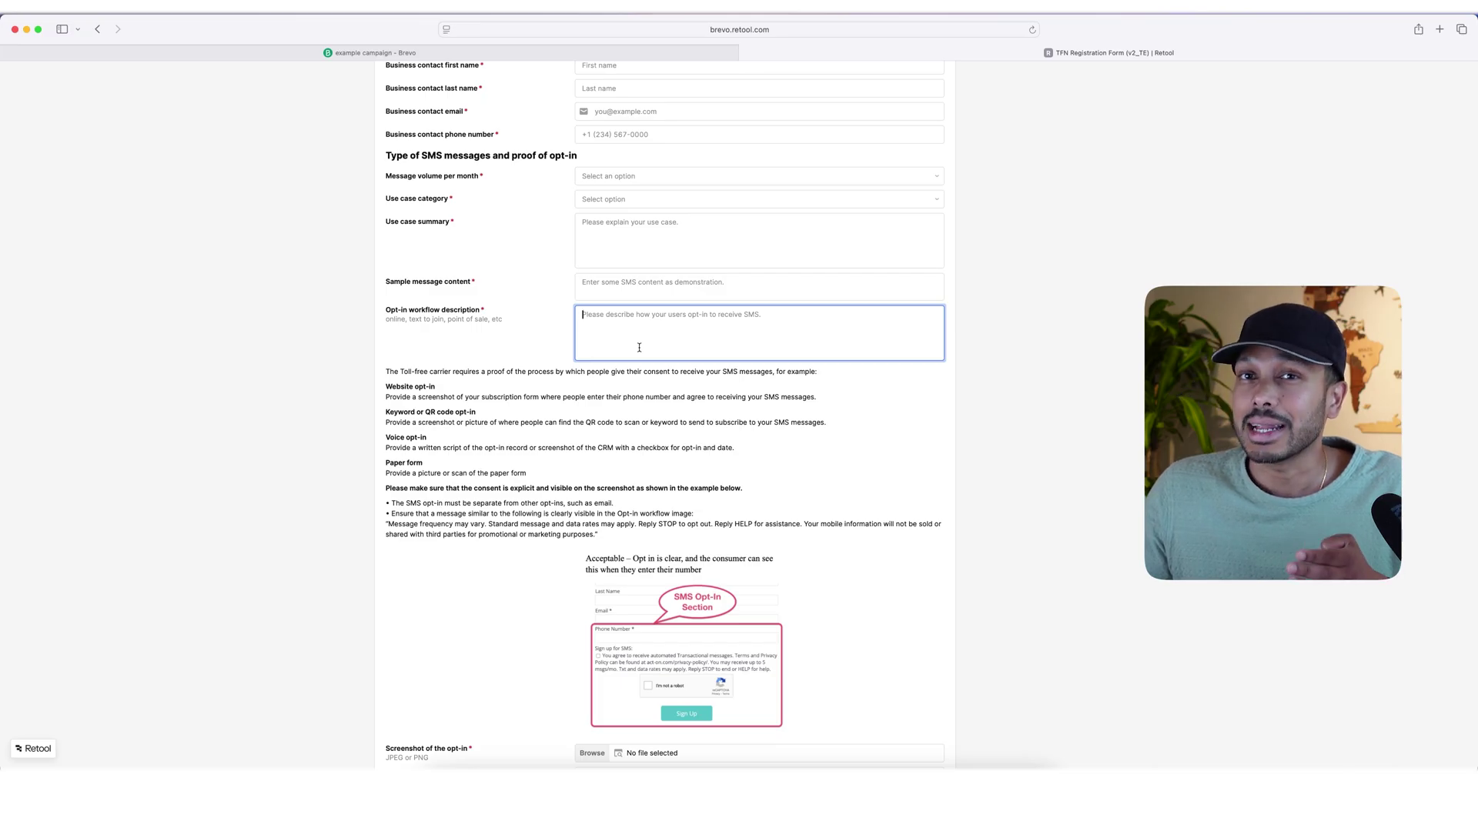
scroll(670, 393, down, 2)
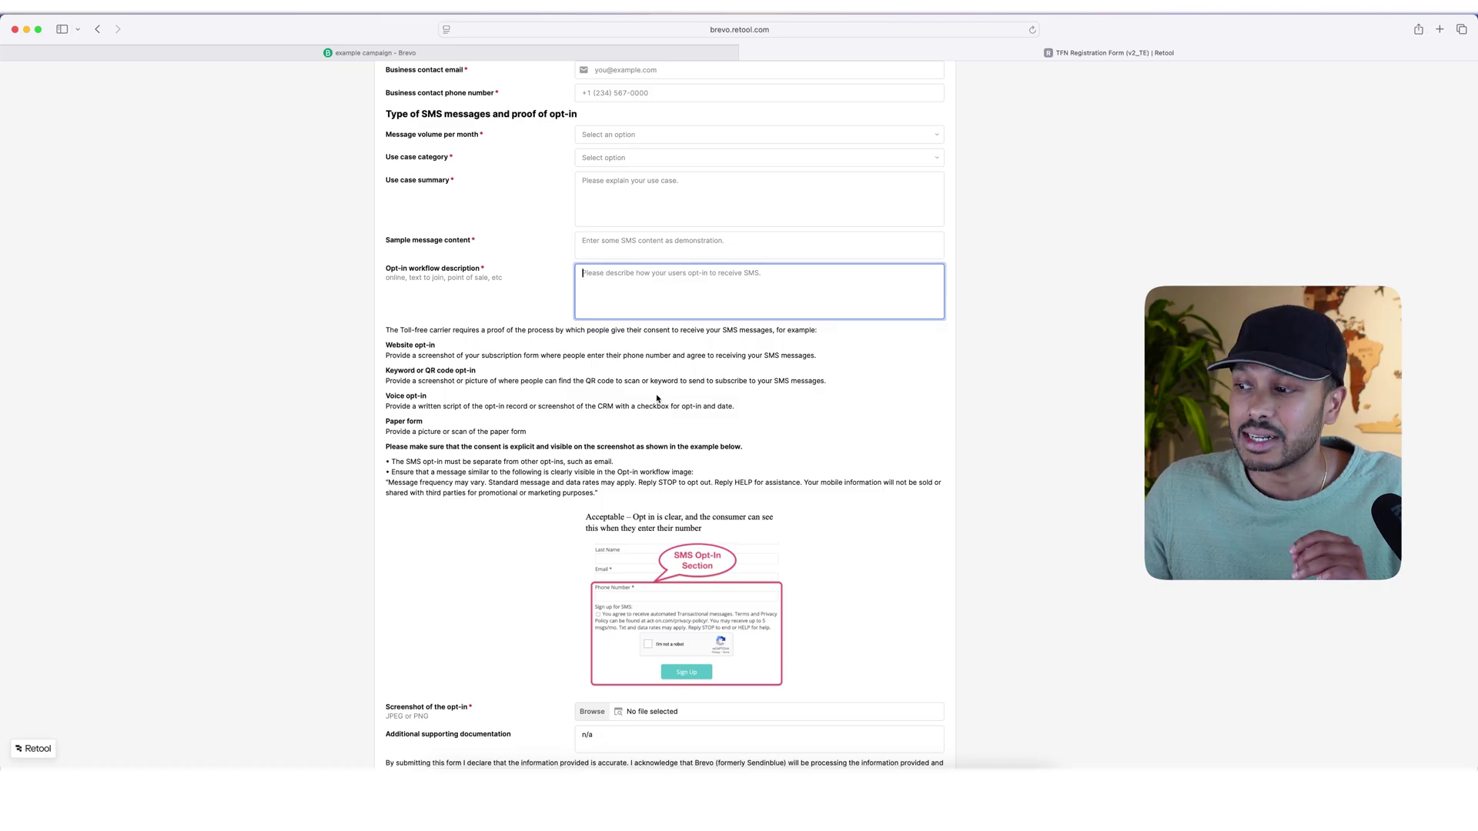
scroll(657, 398, down, 2)
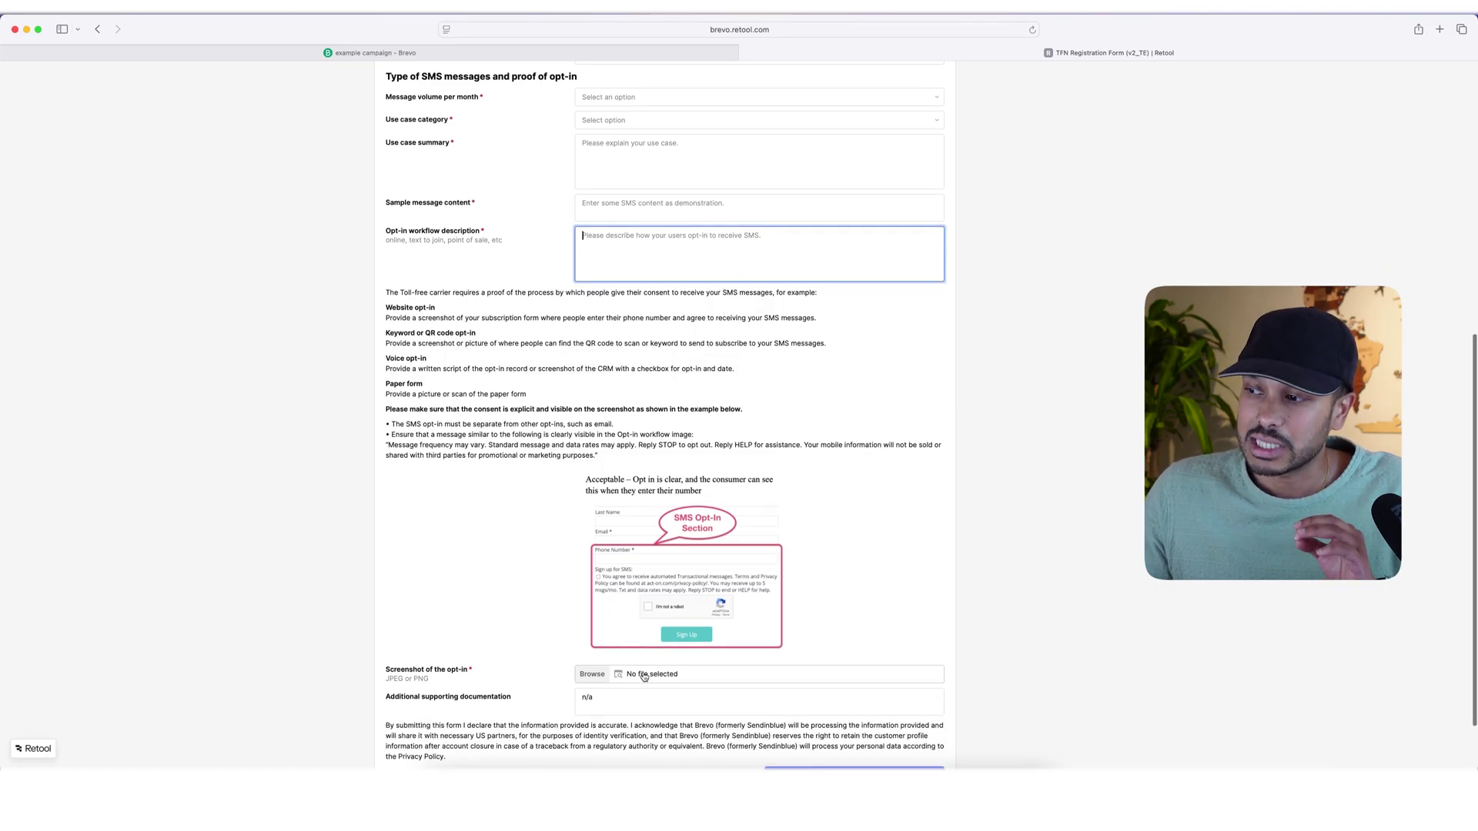
scroll(650, 677, up, 20)
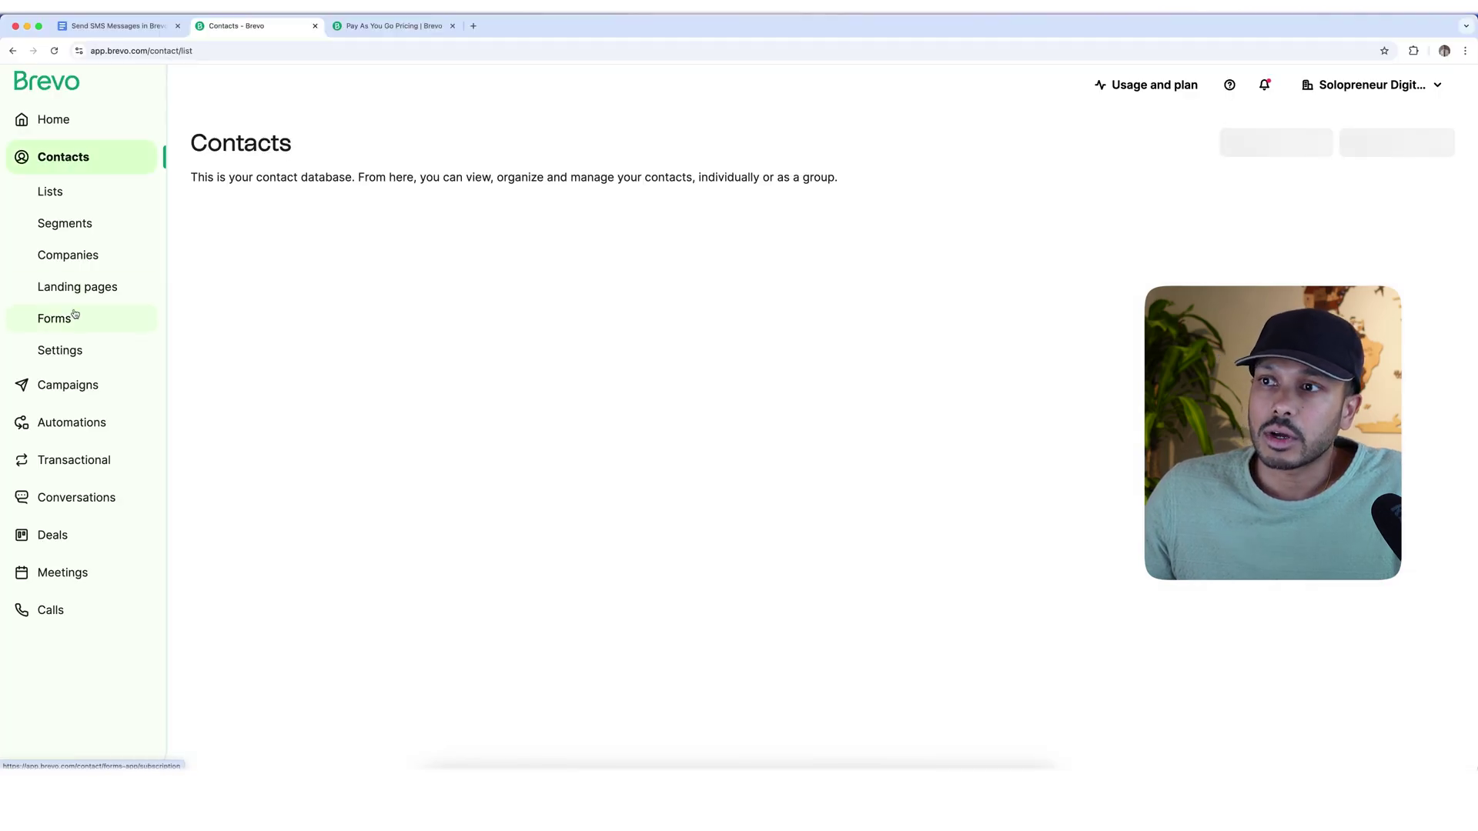
click(64, 319)
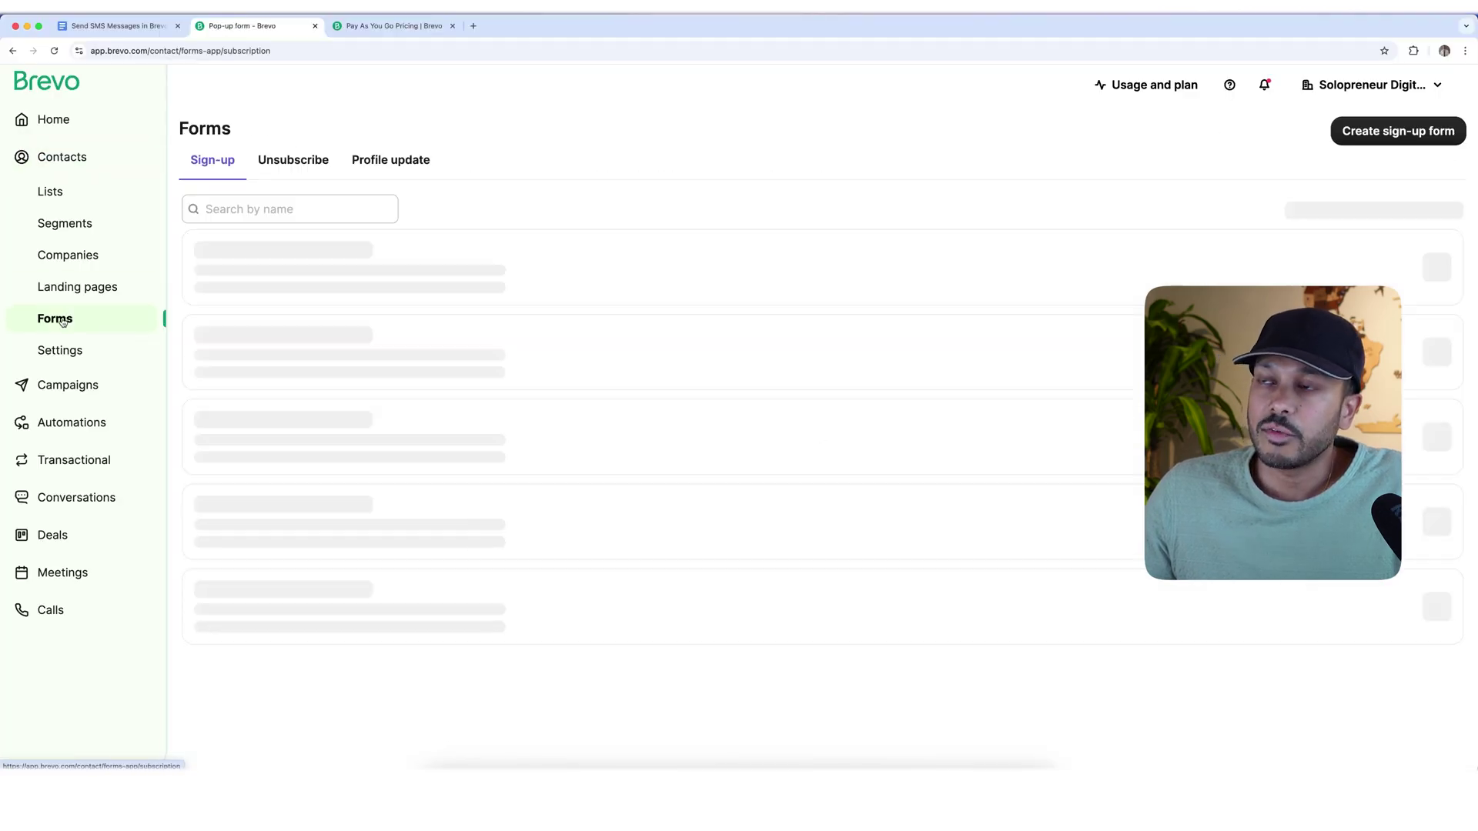
click(1441, 129)
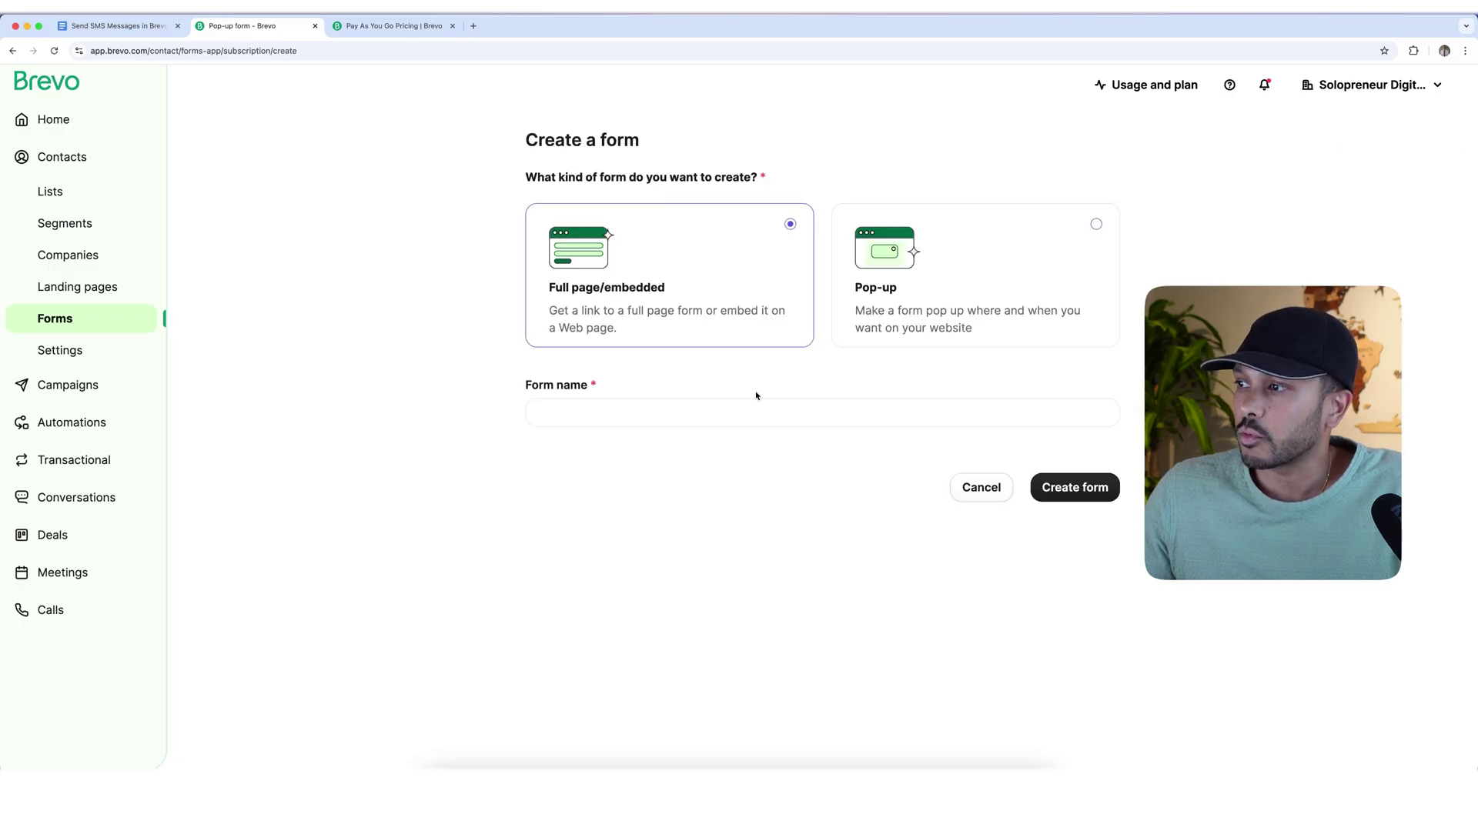
click(995, 495)
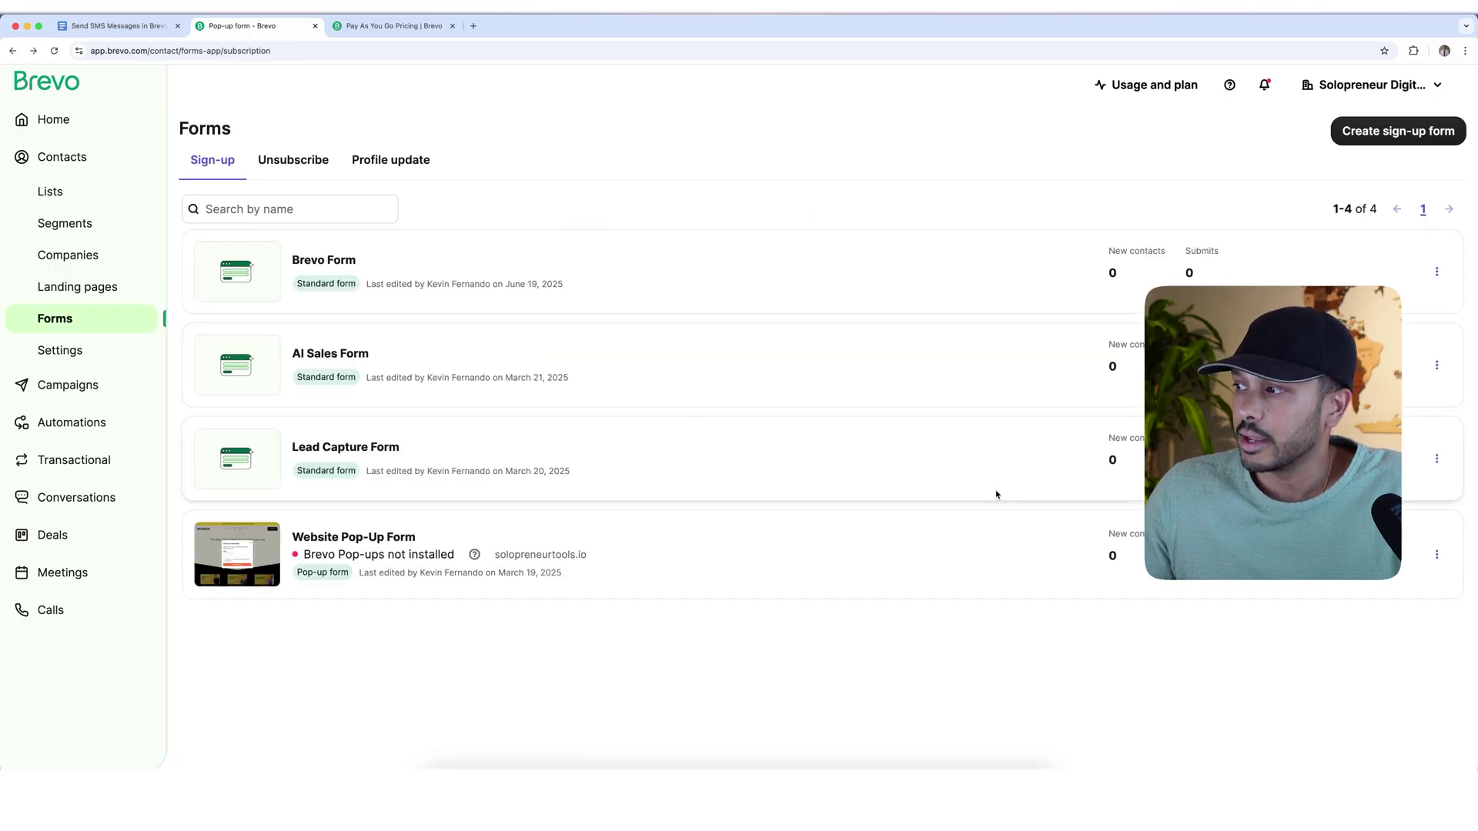
click(1436, 271)
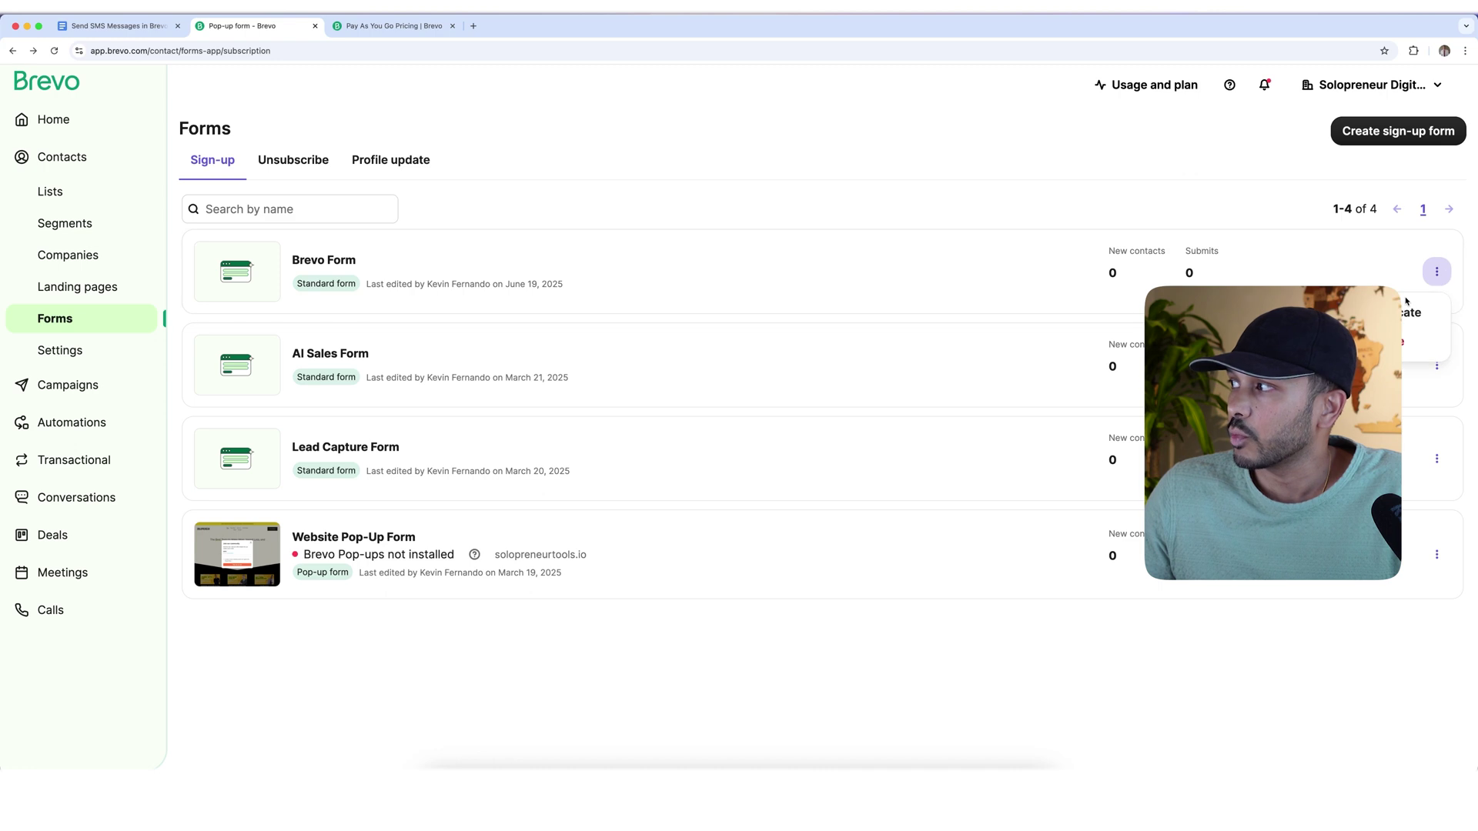
click(341, 262)
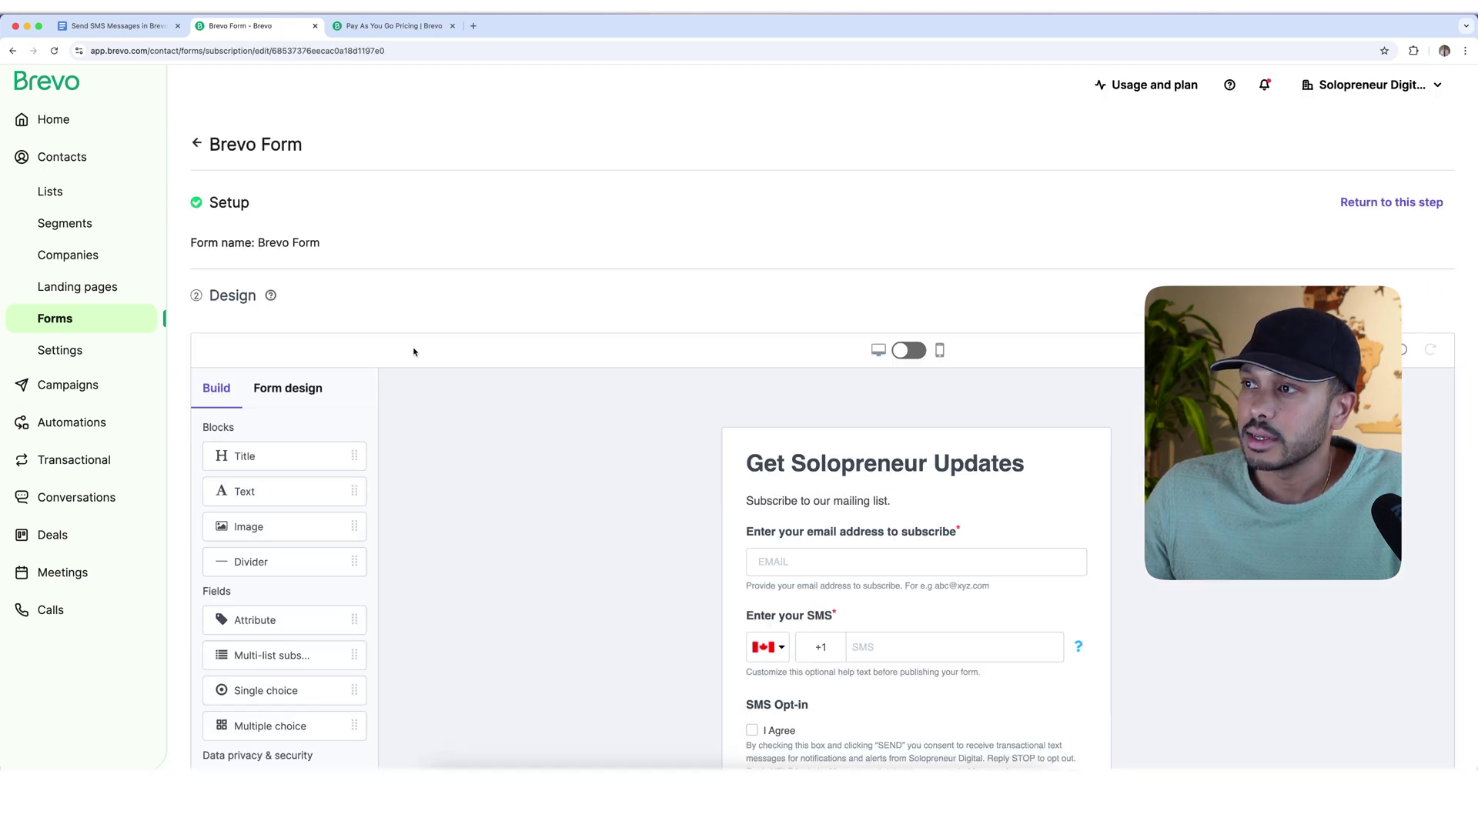
scroll(855, 511, down, 3)
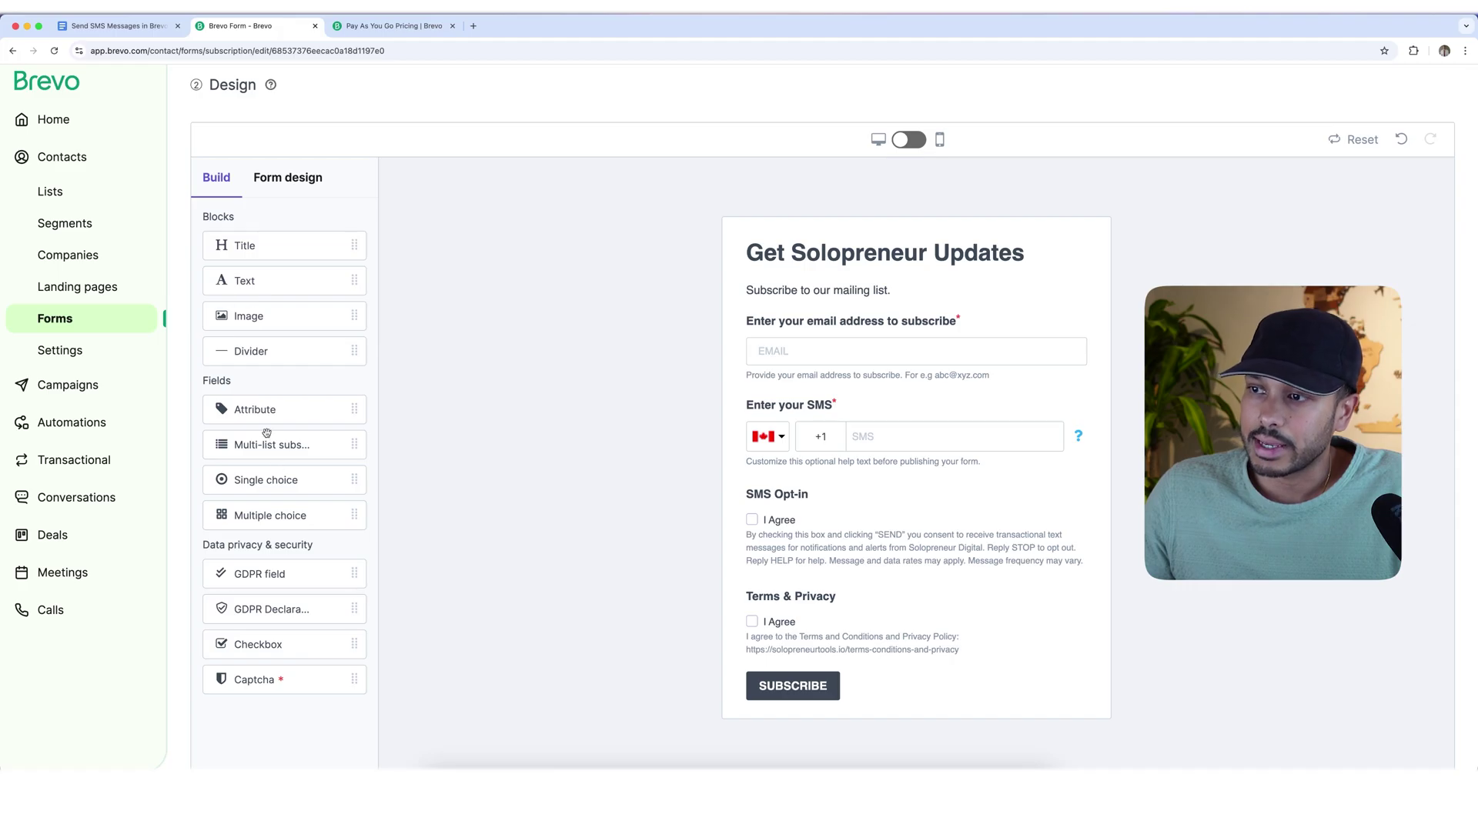
click(842, 266)
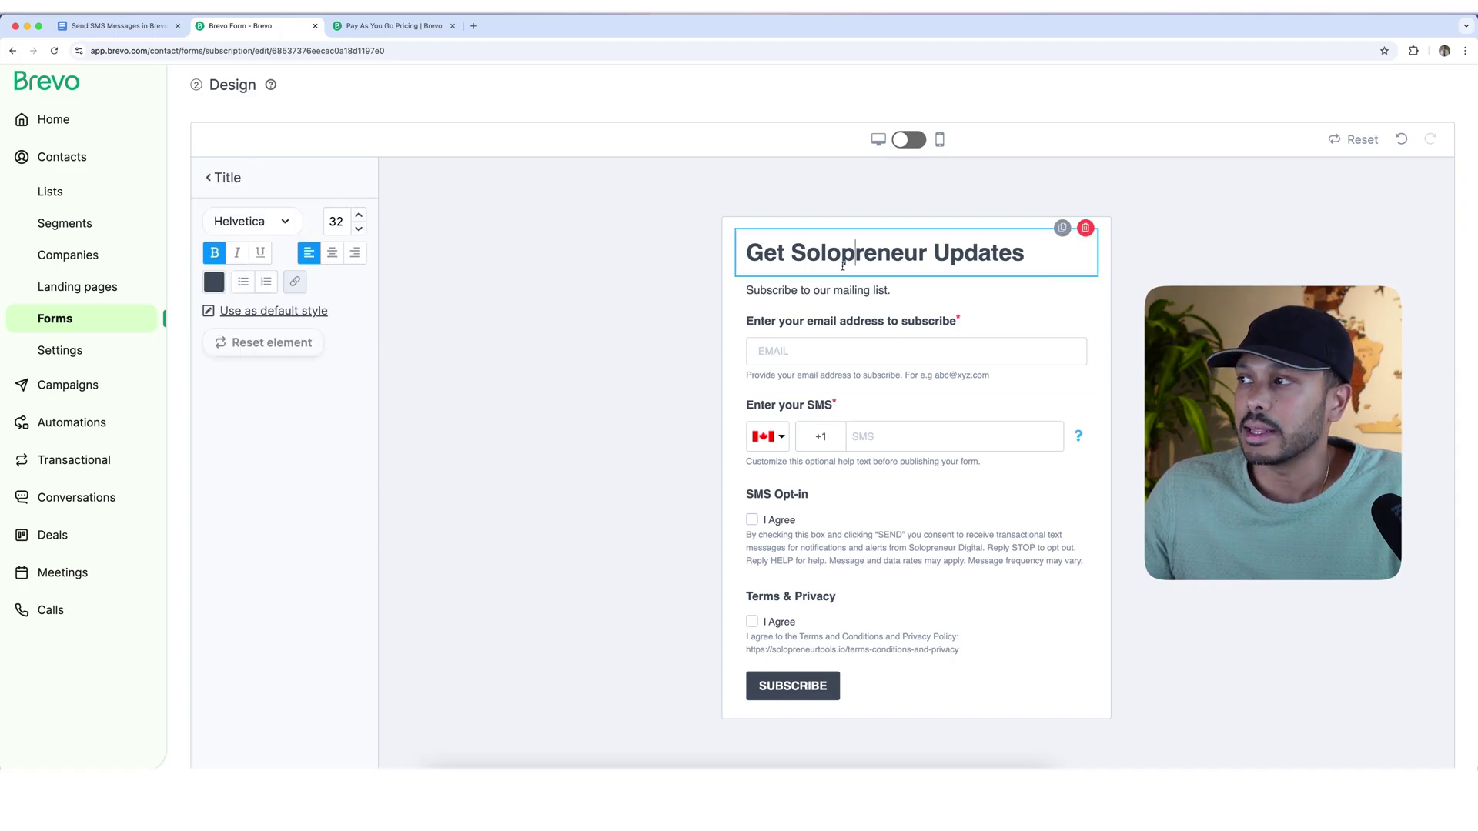
click(828, 290)
click(821, 327)
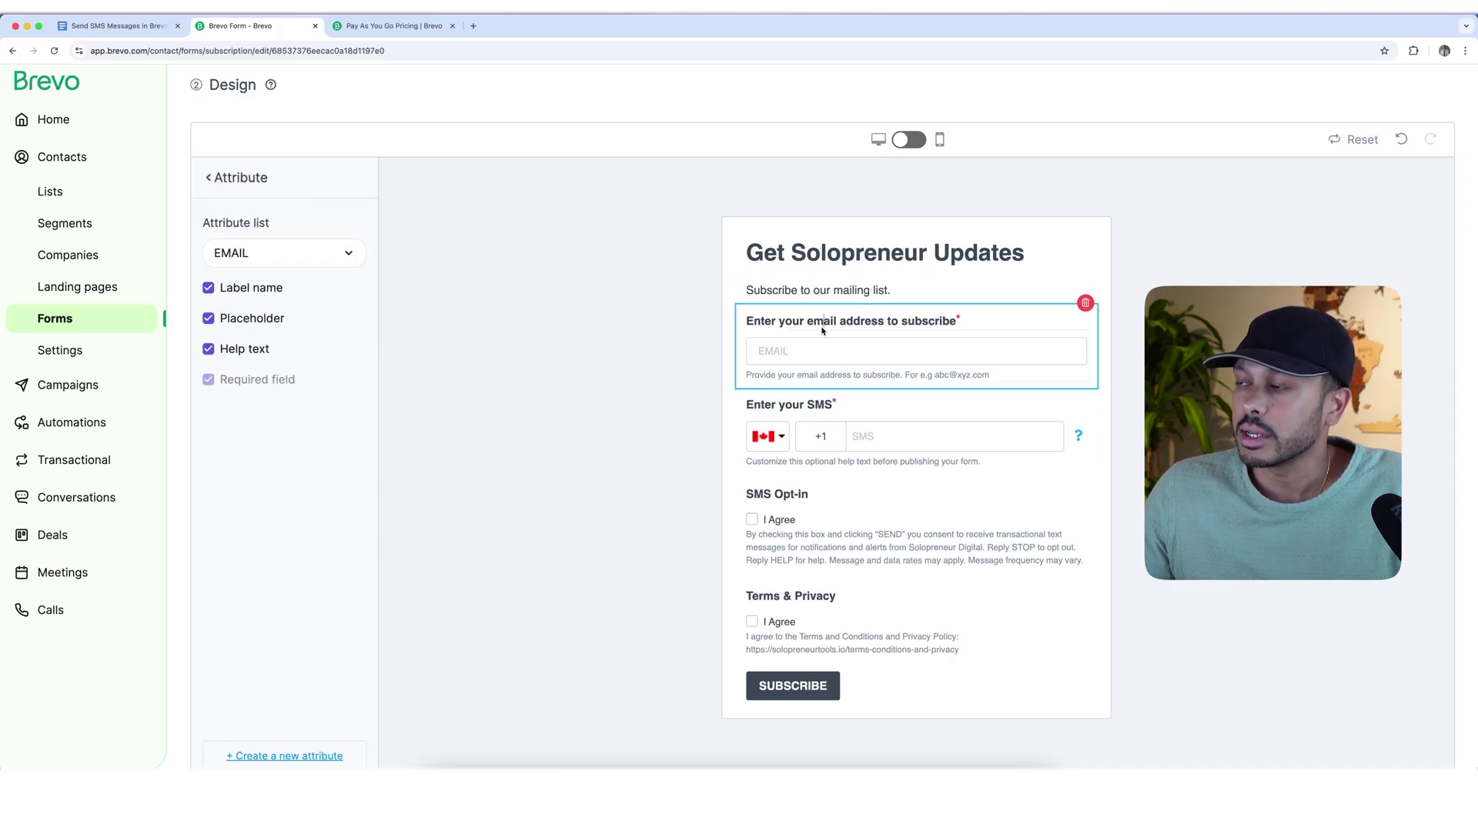
click(608, 414)
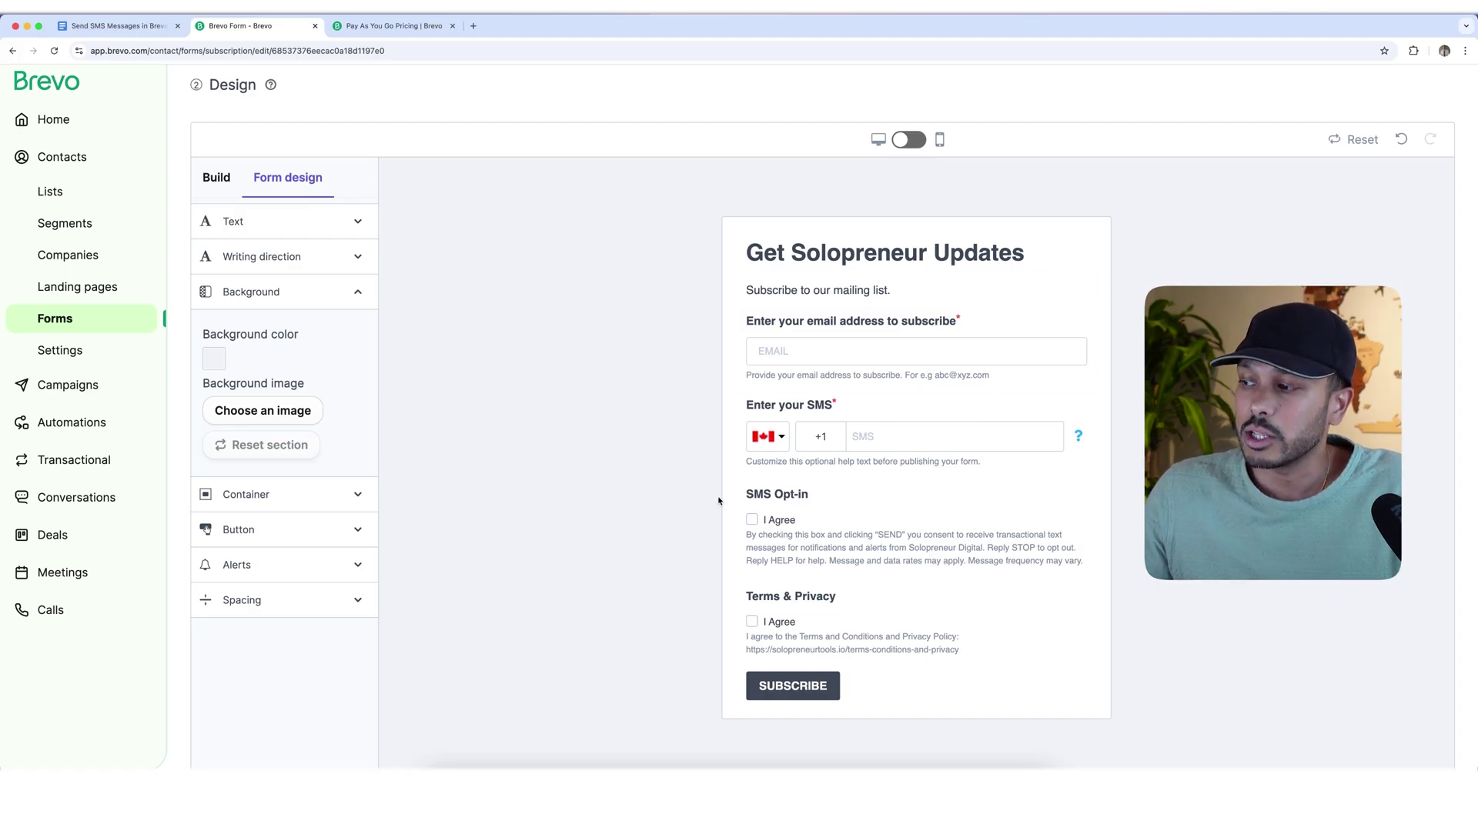
click(908, 538)
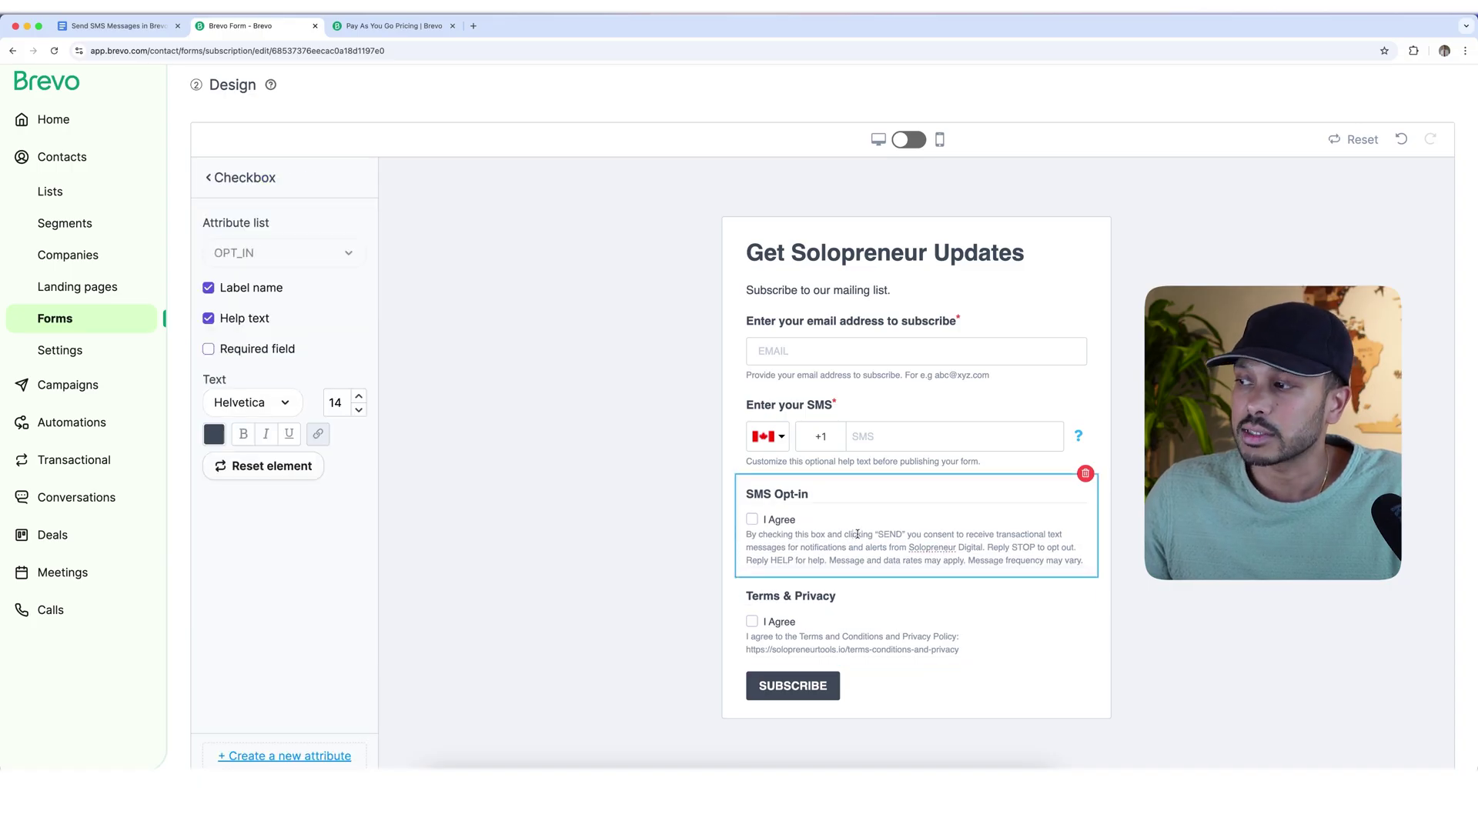
click(889, 640)
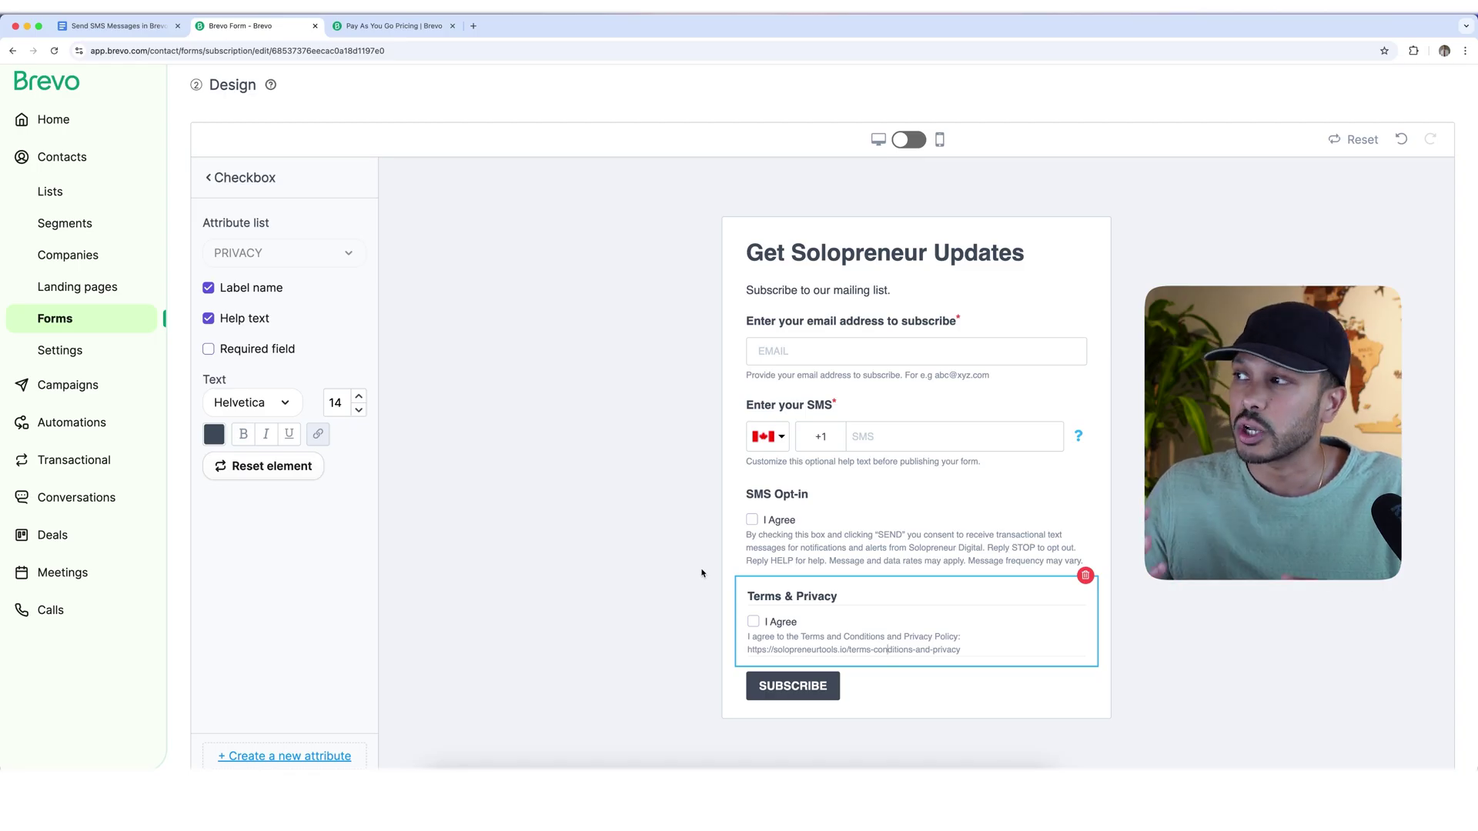
click(601, 512)
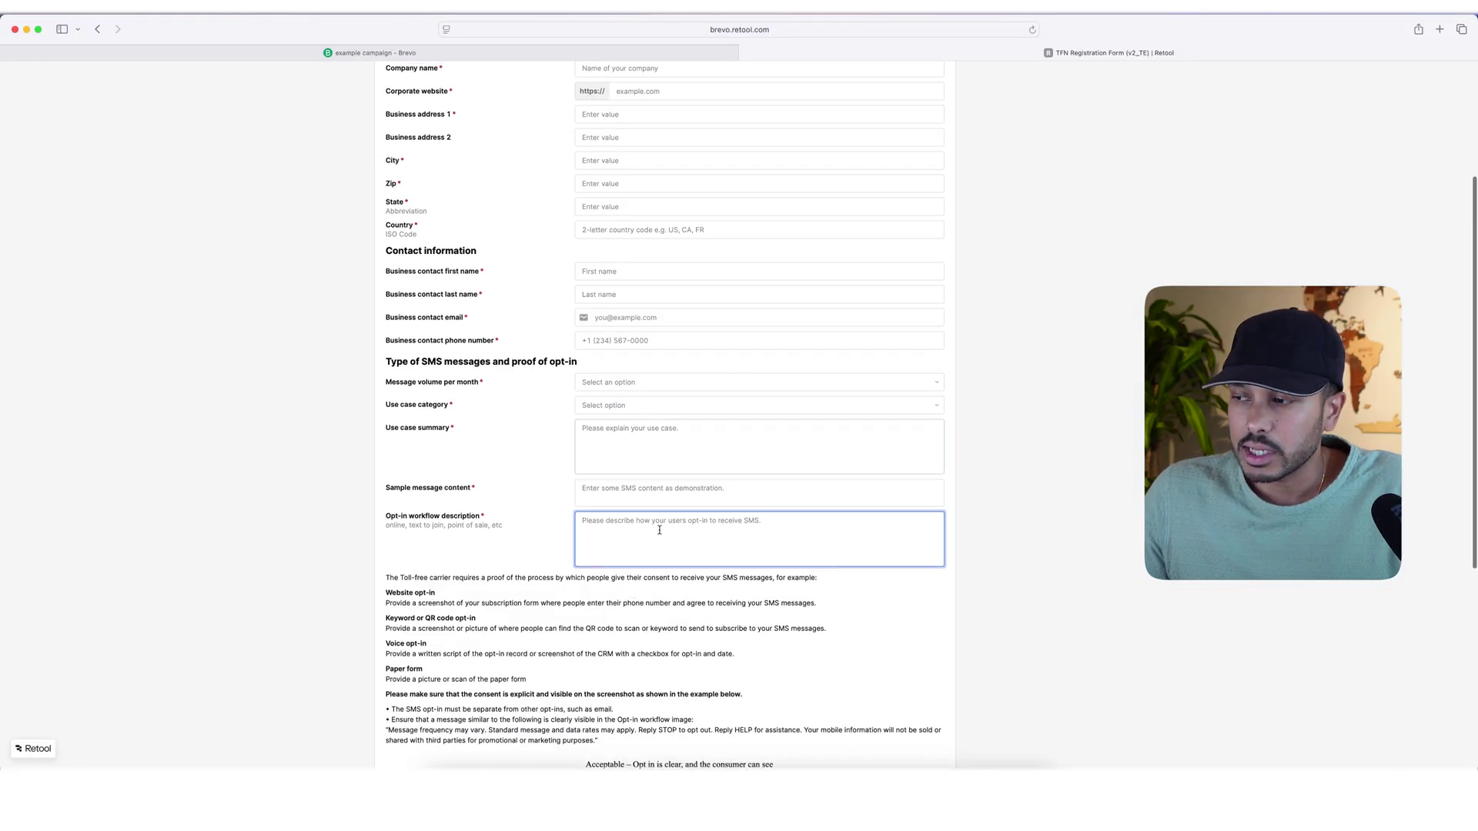
Scroll through the opt-in proof requirements on the Retool toll-free registration form
scroll(659, 531, down, 3)
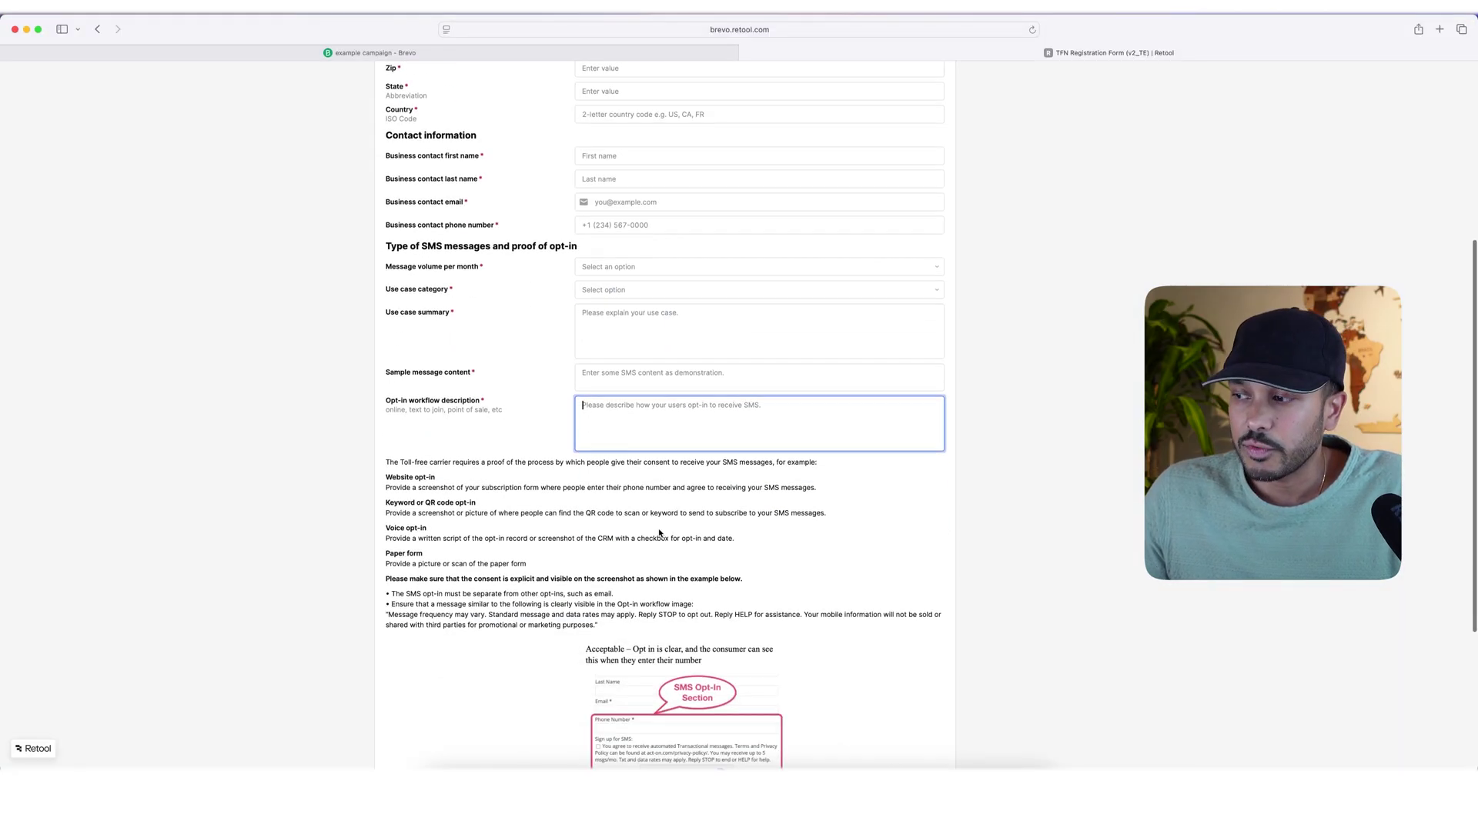
scroll(647, 516, down, 5)
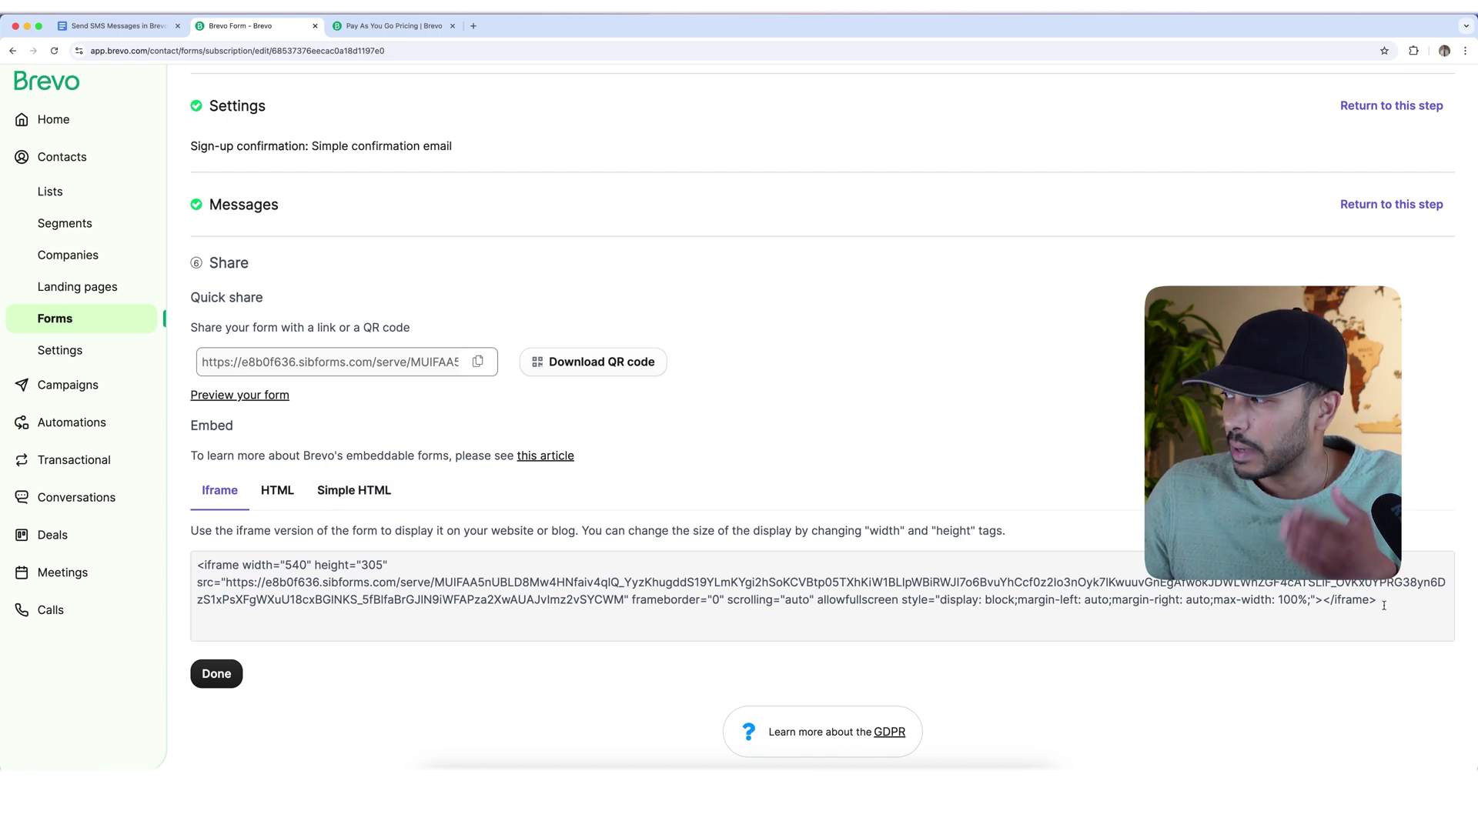
Select the whole iframe embed code, then go to the Landing pages section
drag(1384, 612, 283, 528)
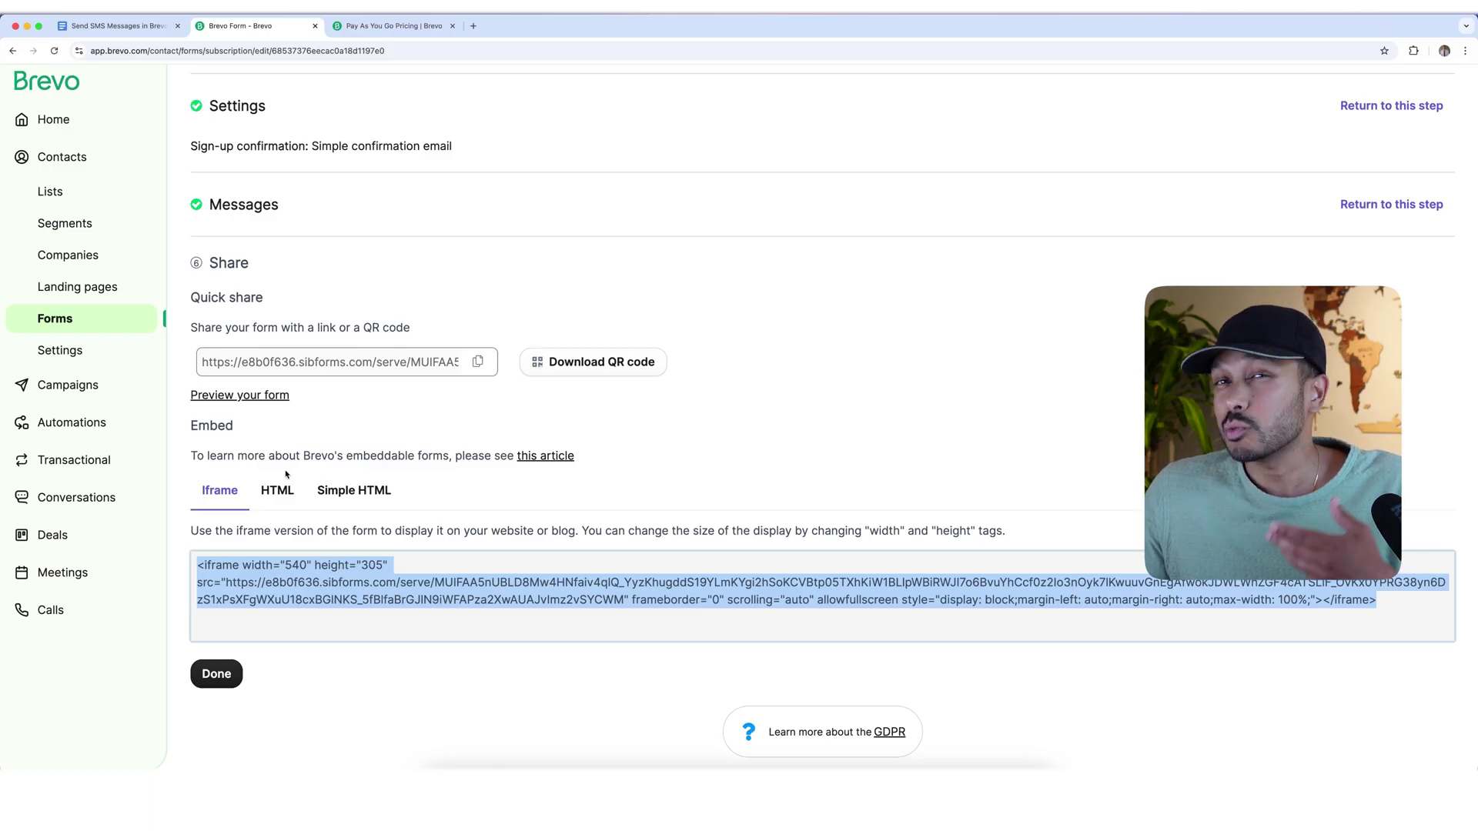
click(100, 290)
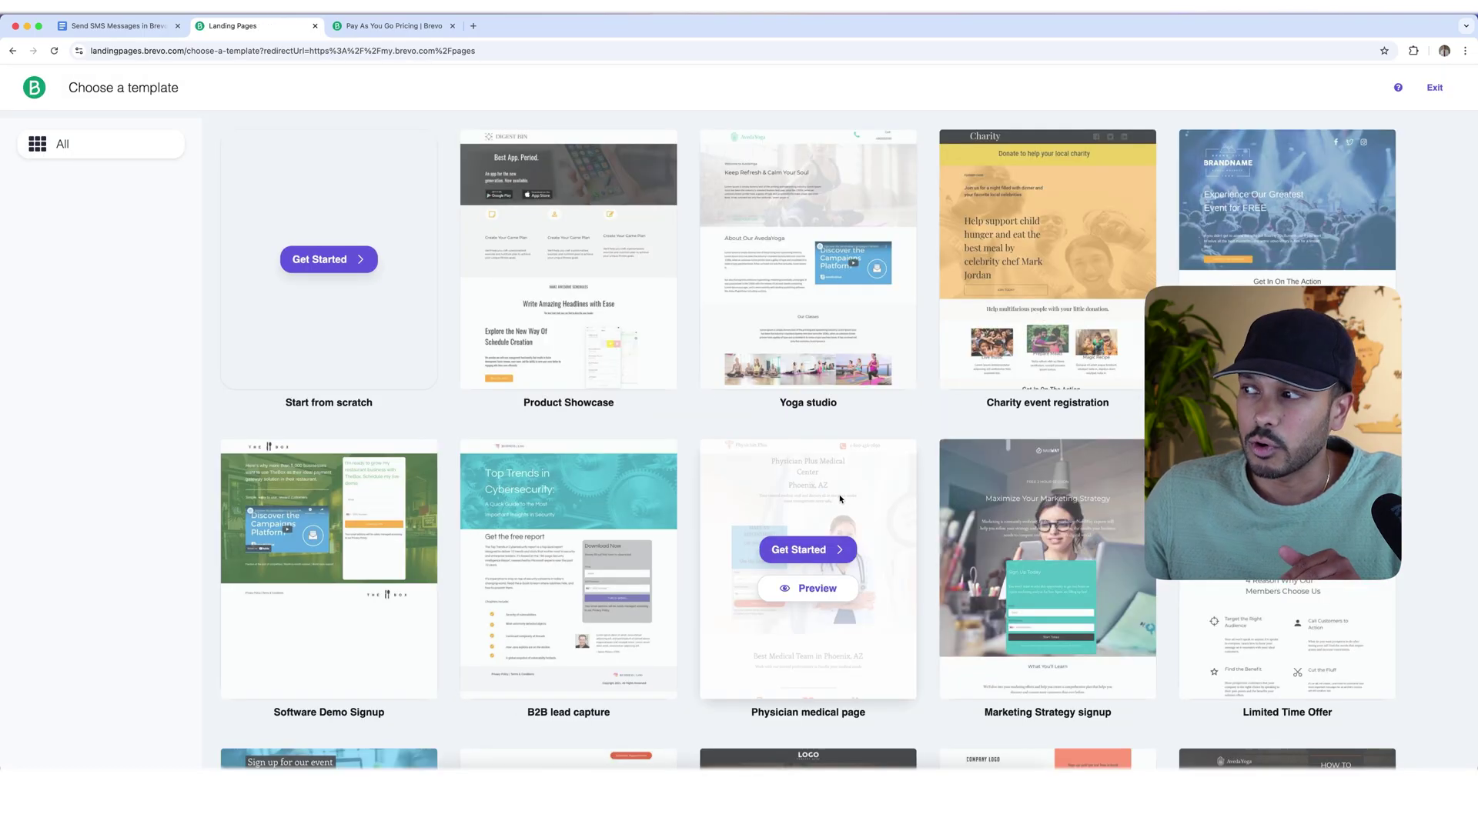
Preview the B2B lead capture template, use it for a new page, and review its settings
click(557, 591)
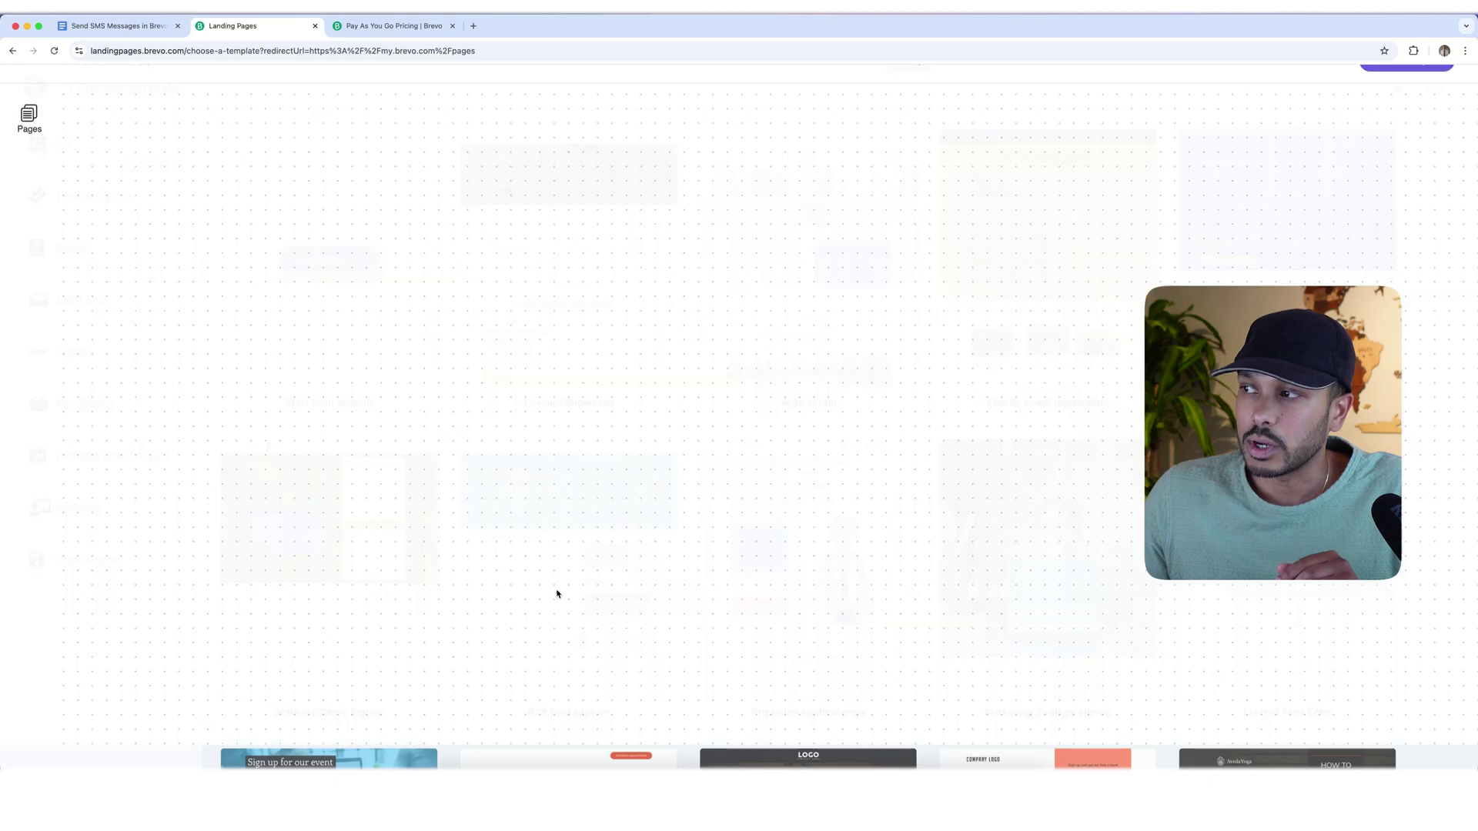
scroll(558, 593, down, 10)
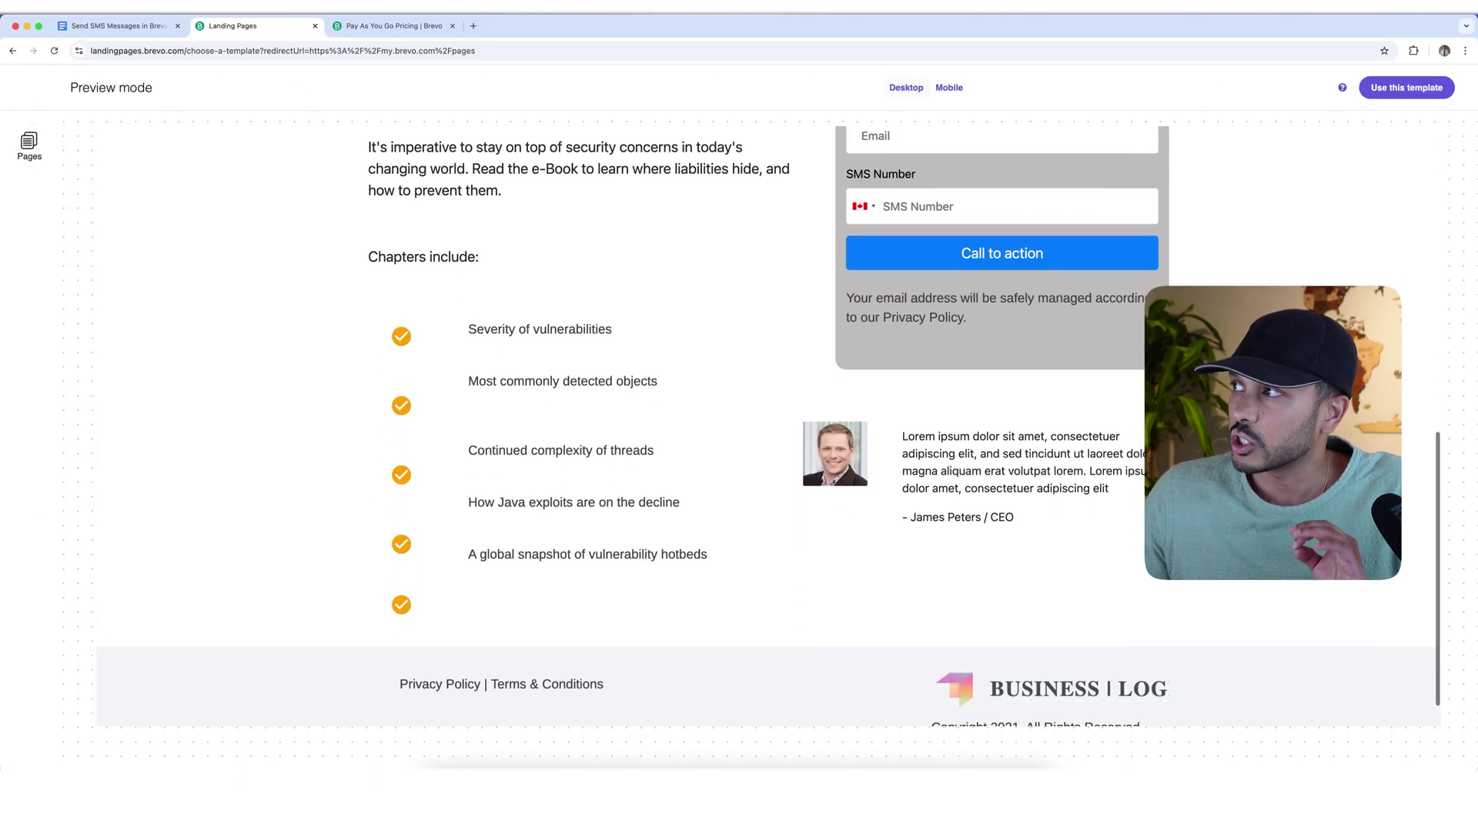
click(1406, 87)
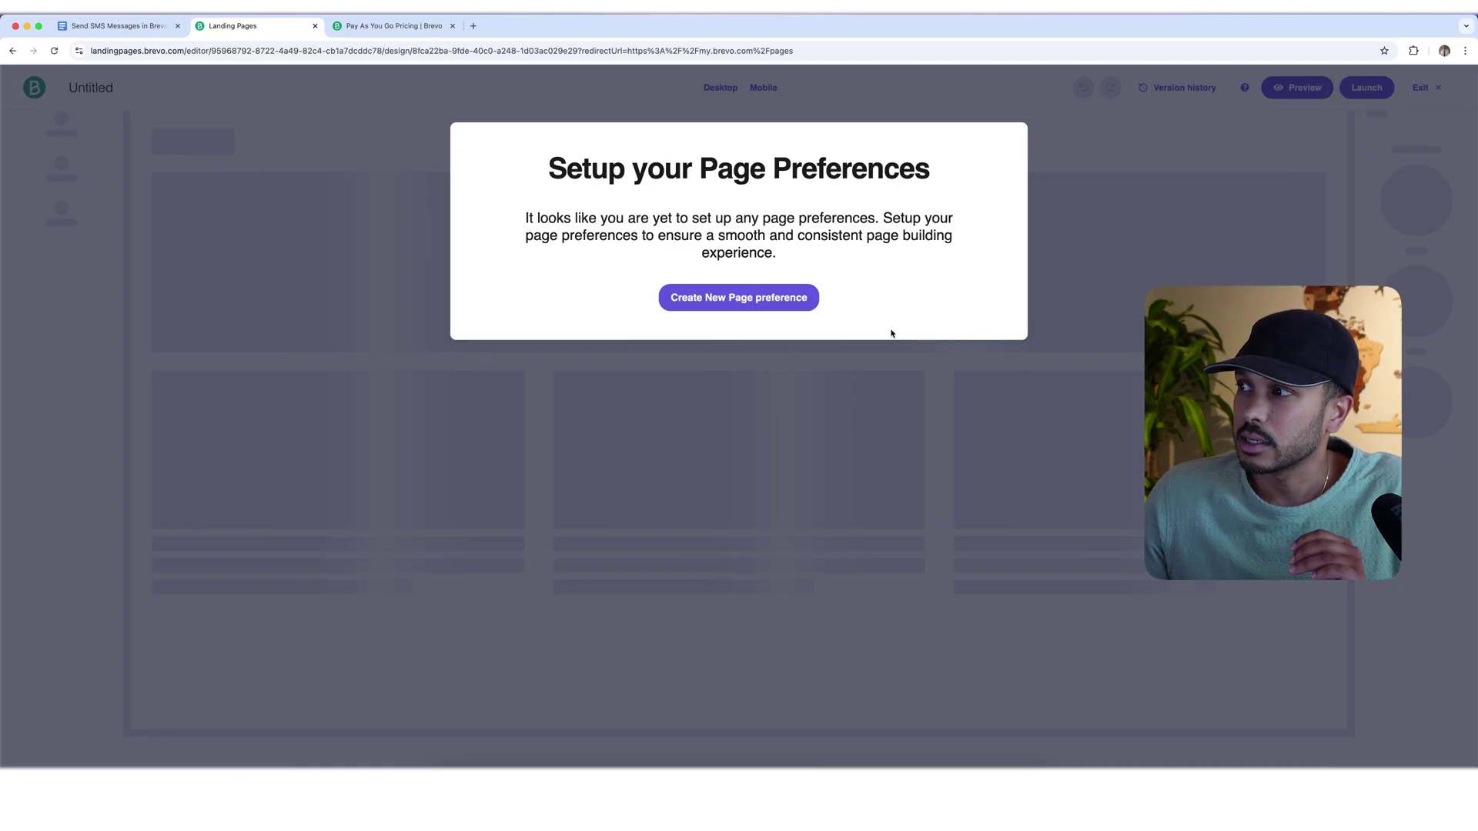
click(712, 302)
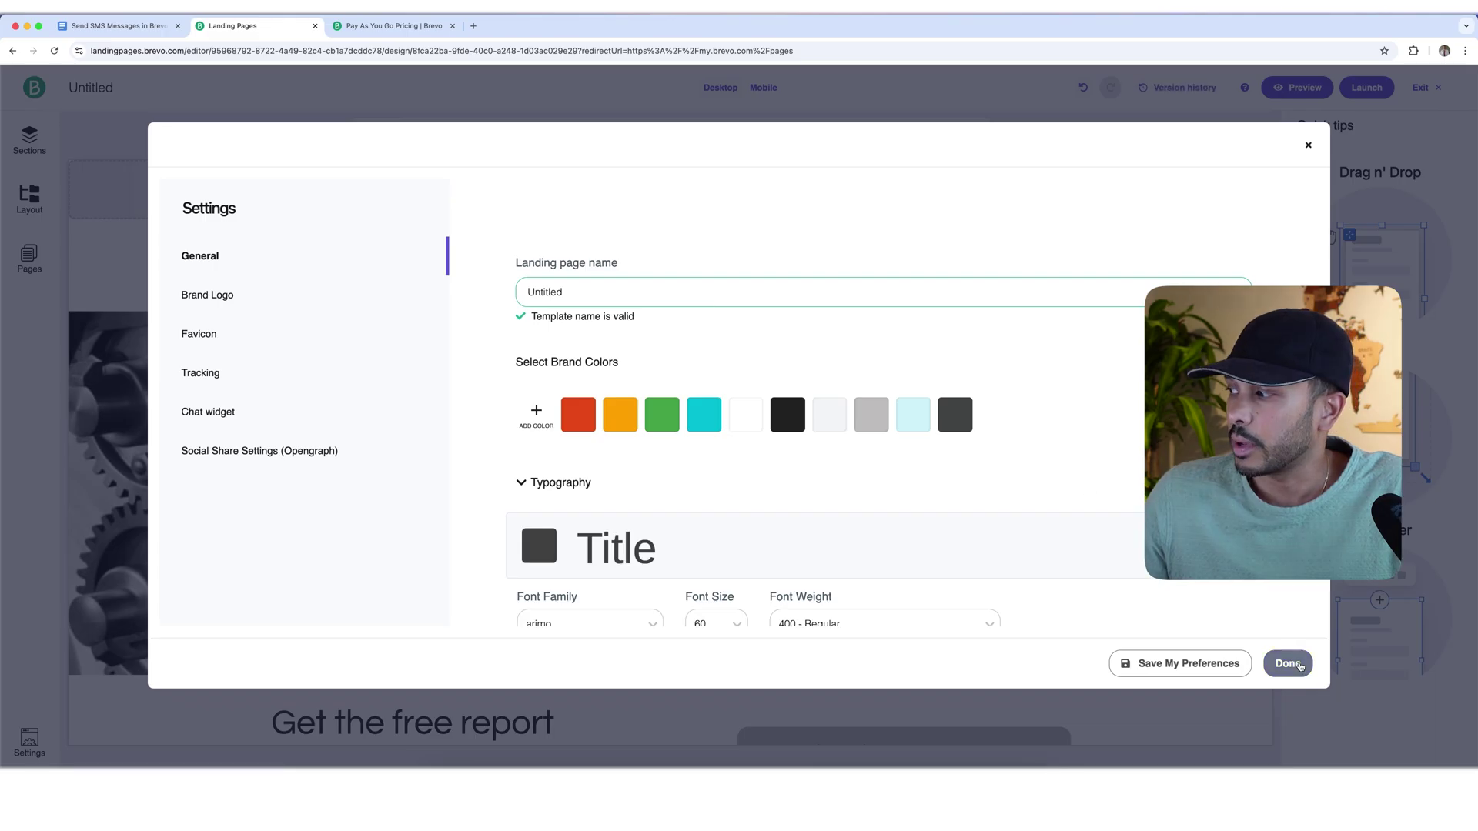
click(1287, 664)
Edit the report paragraph, typing 'sfsd' into its text
scroll(973, 492, down, 4)
scroll(974, 492, down, 3)
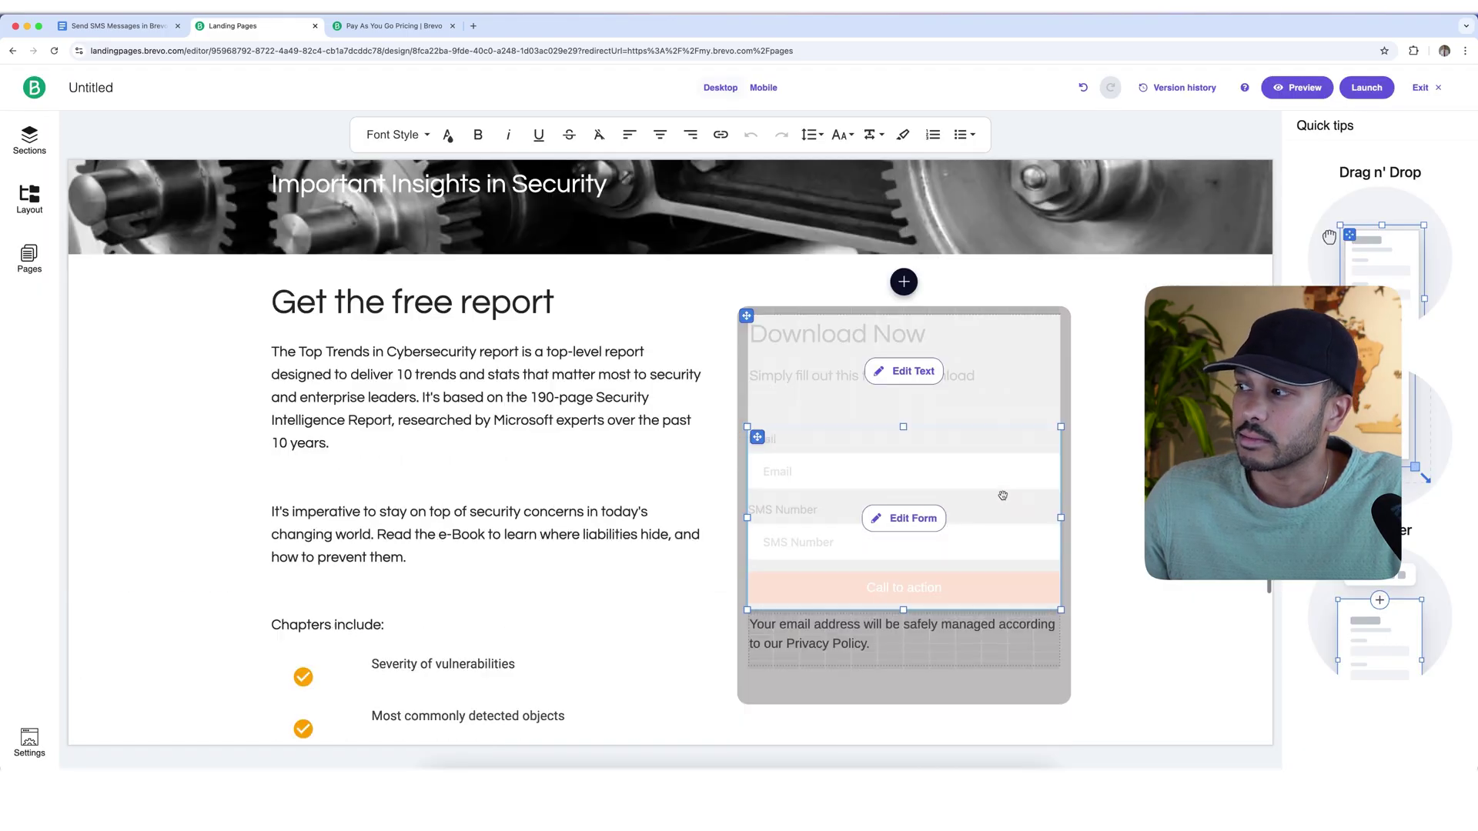
click(483, 390)
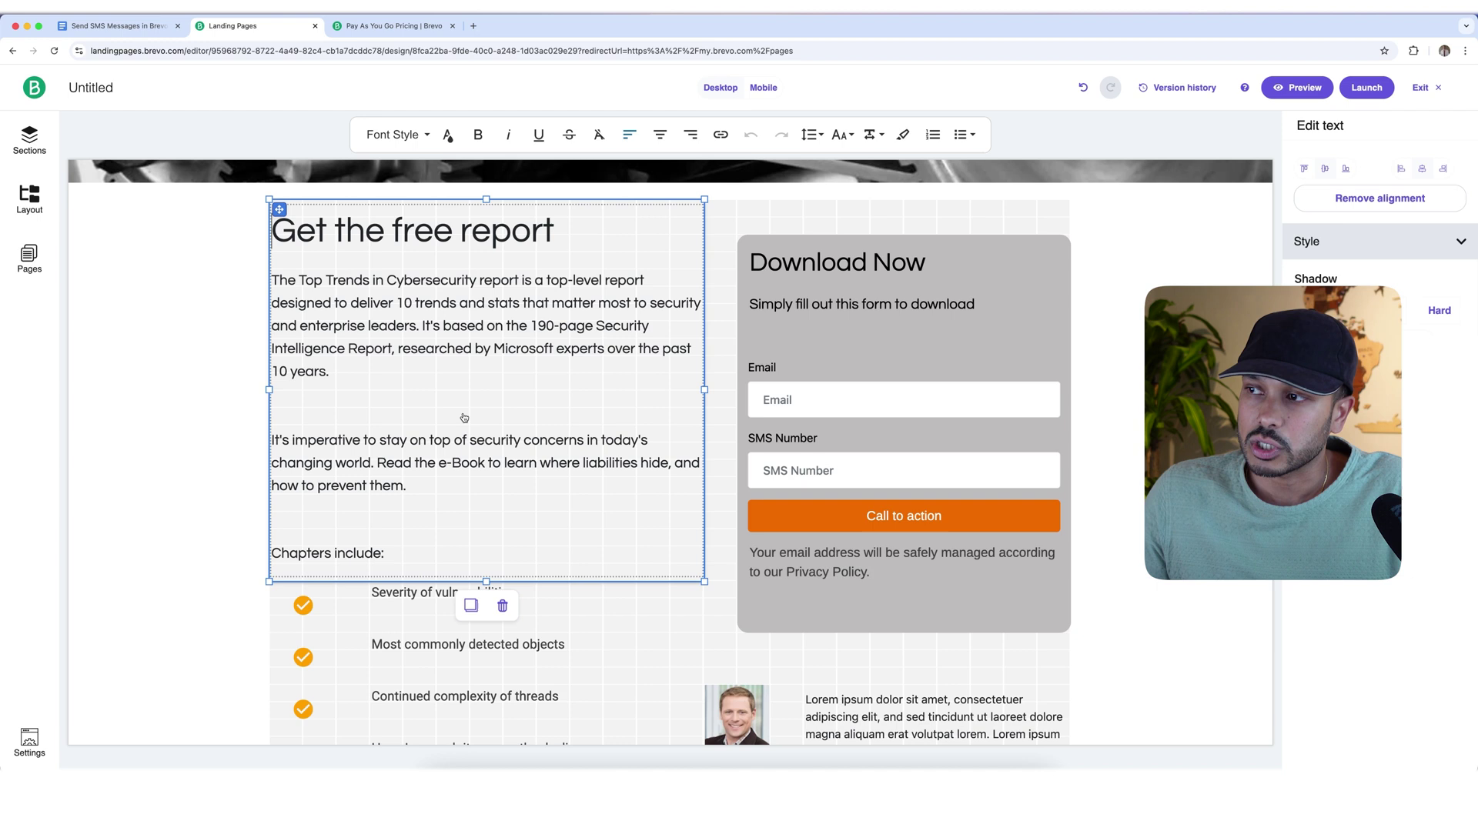
click(393, 440)
text(sfsd)
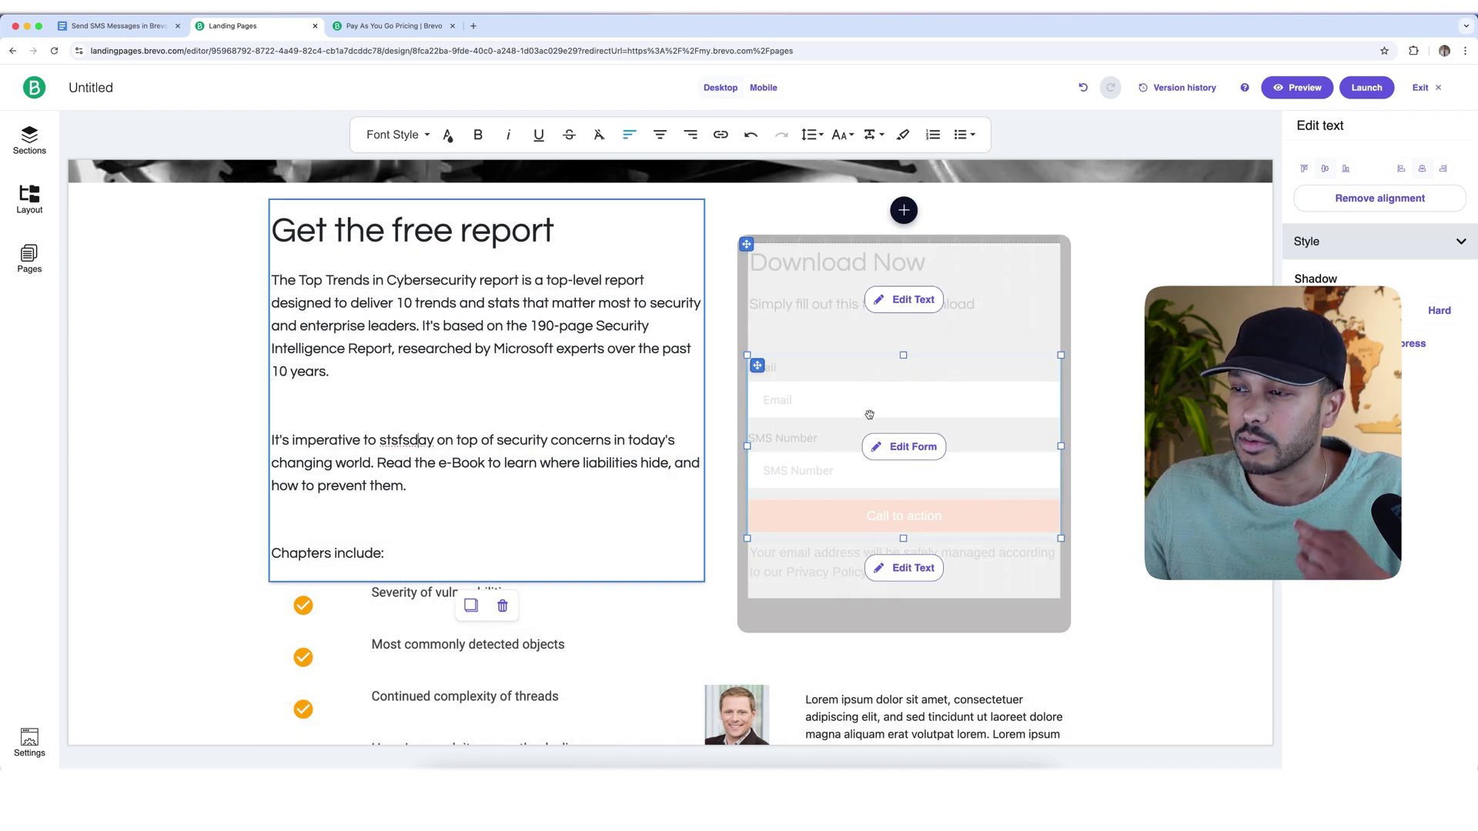
scroll(562, 400, up, 6)
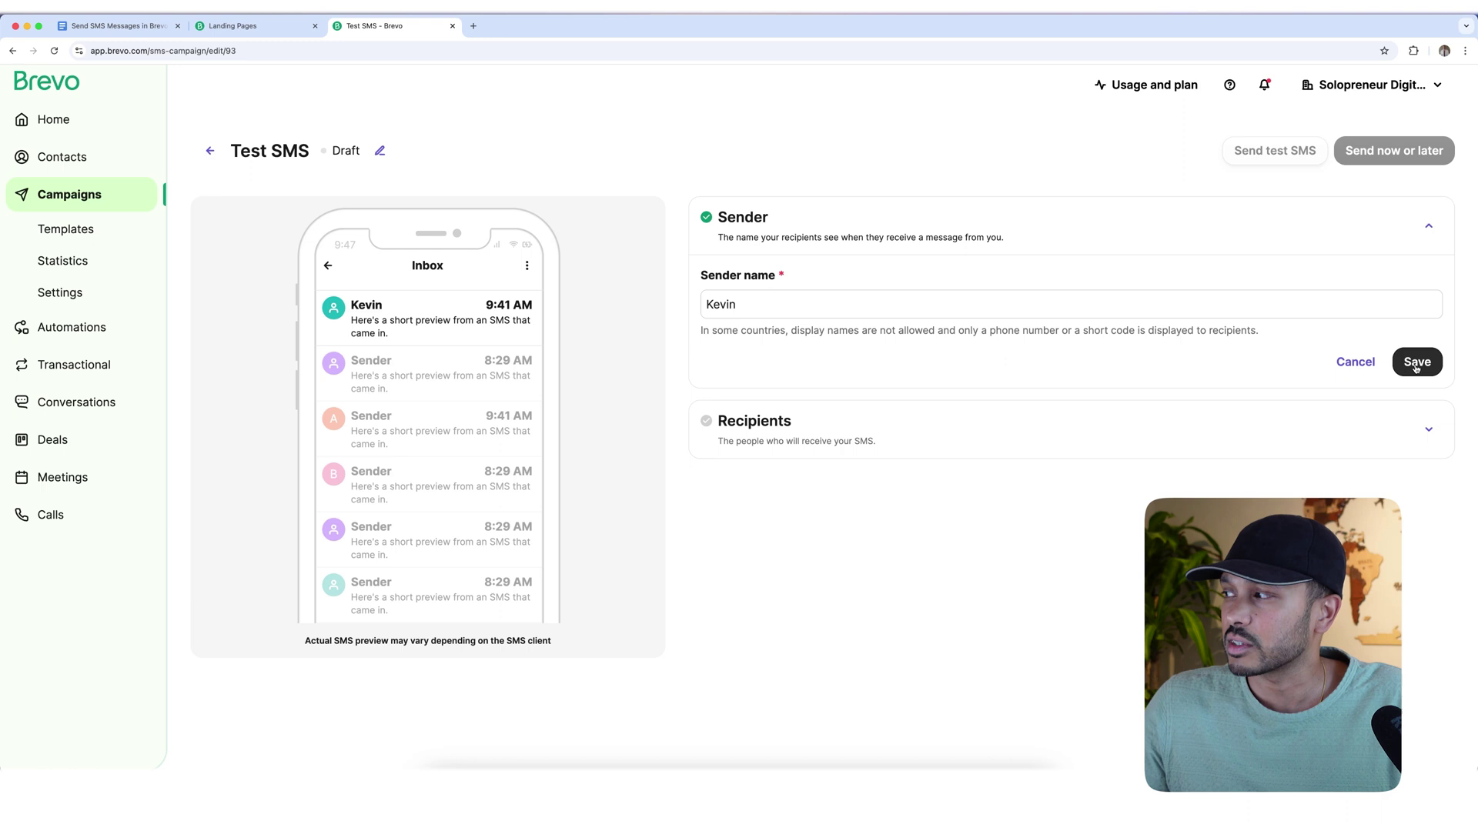
Save the sender, pick SMS List #12 as recipients and save, then open the Message content editor
click(1416, 363)
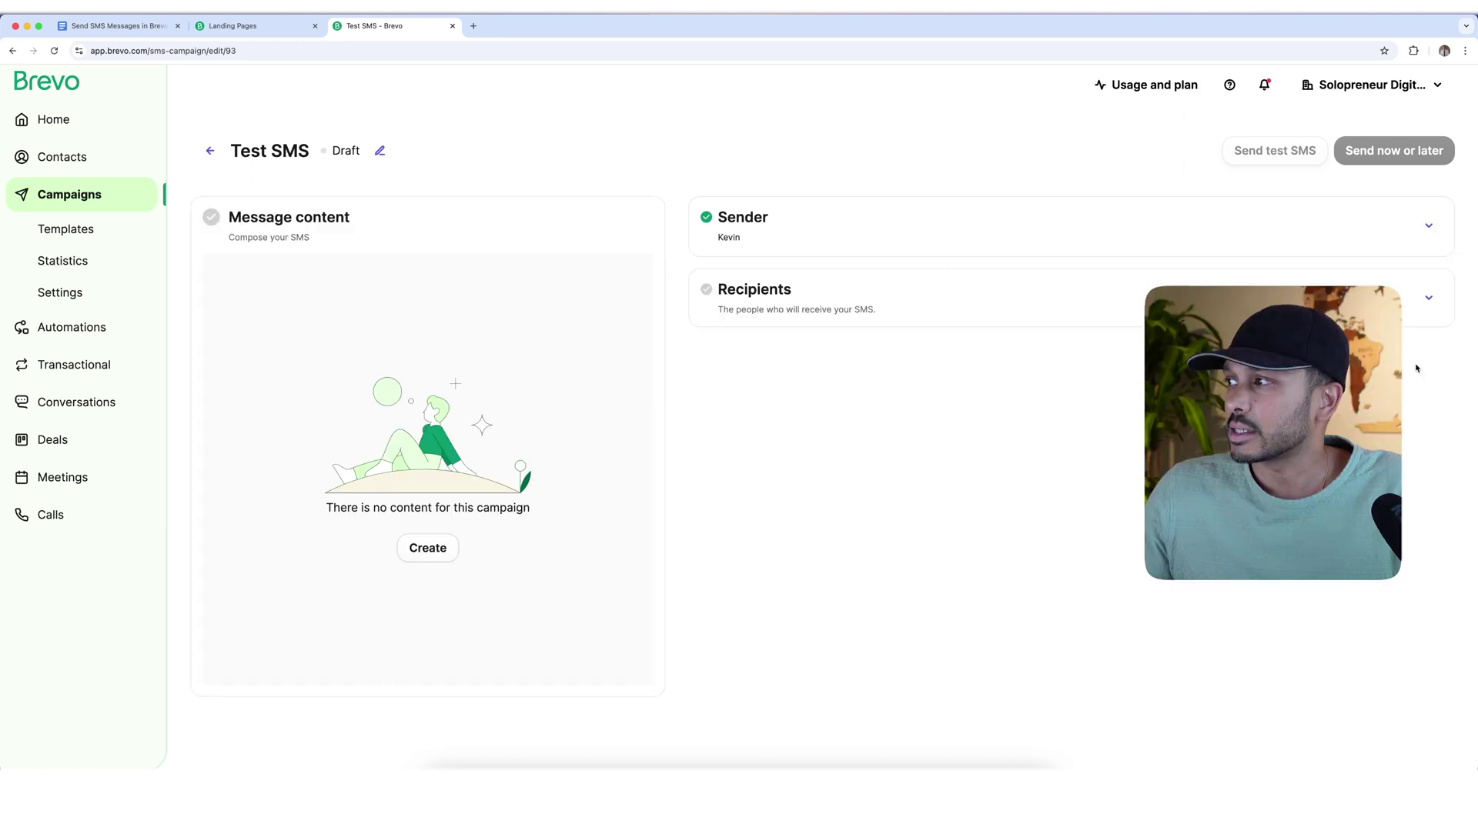
click(911, 307)
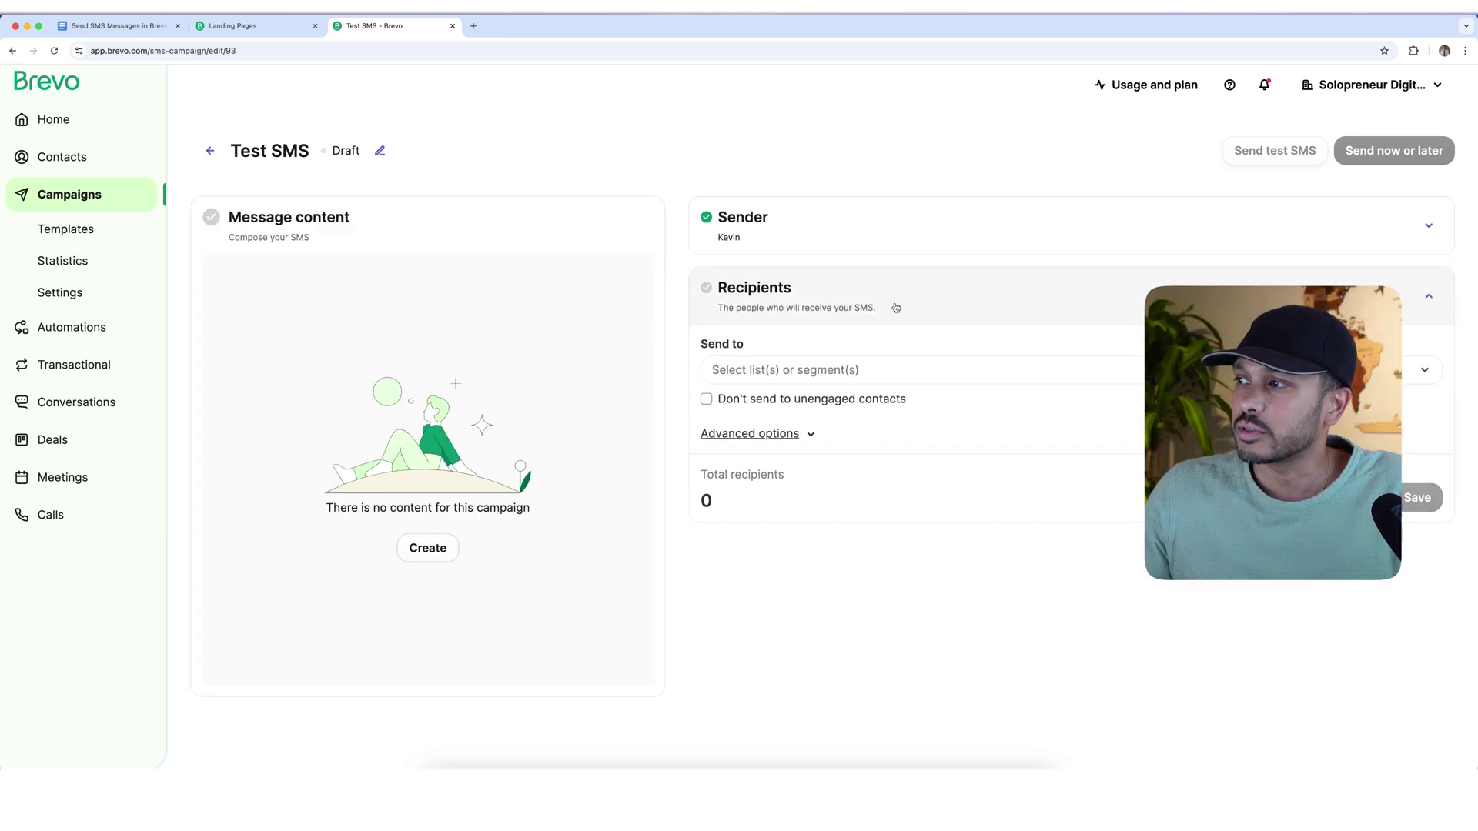
click(771, 373)
click(748, 555)
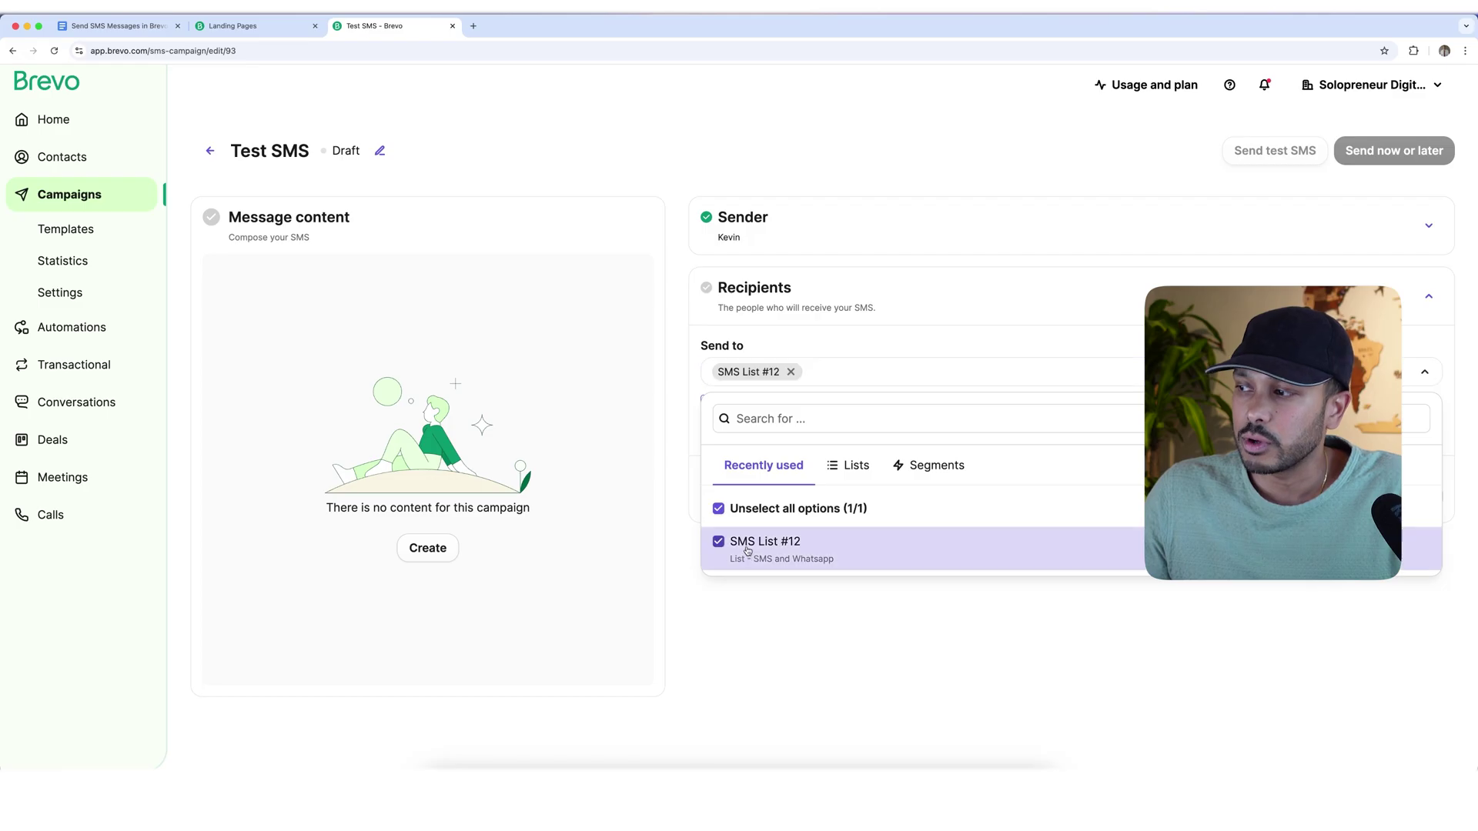
click(851, 597)
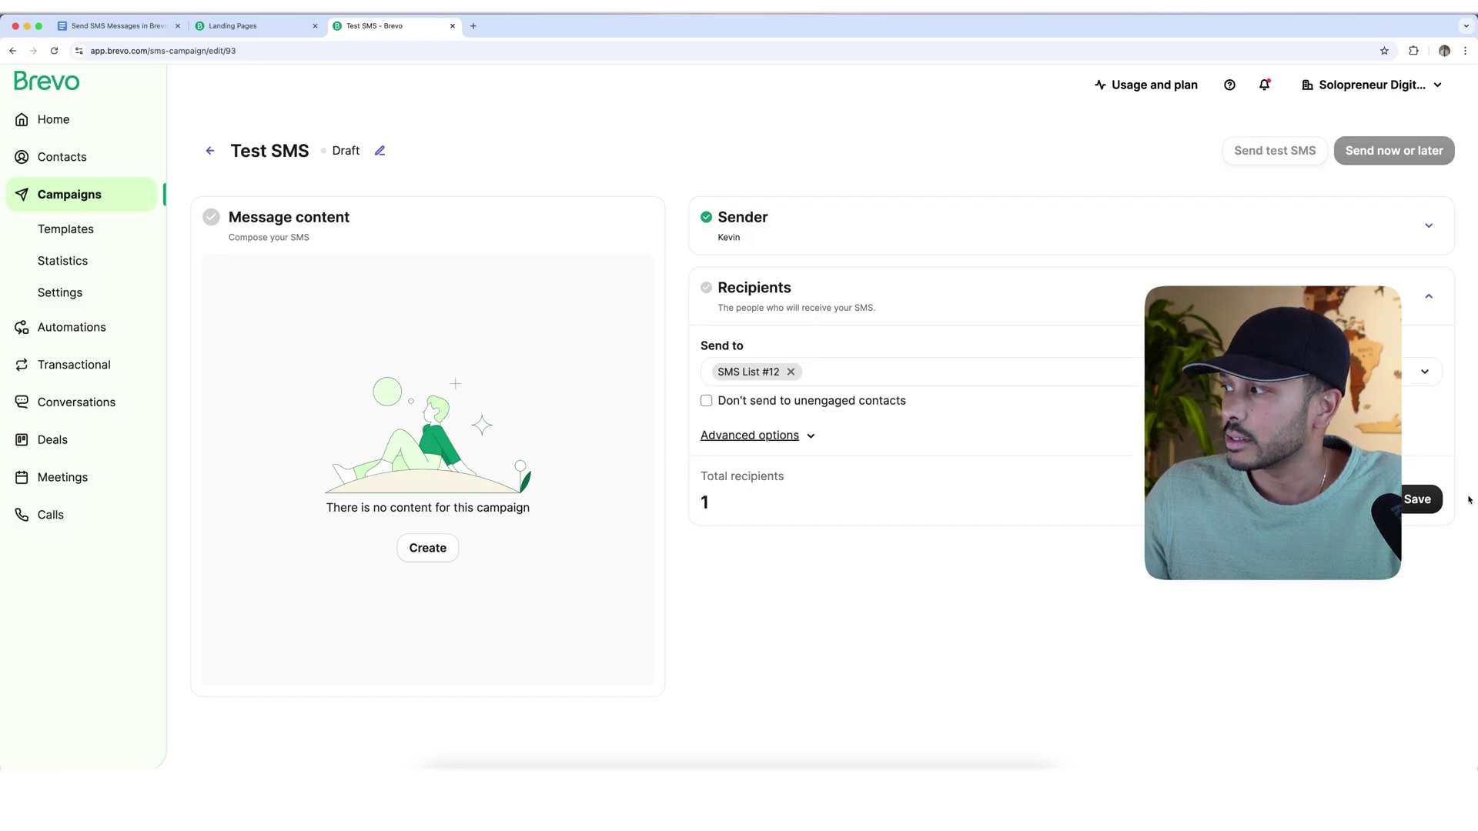
click(1422, 498)
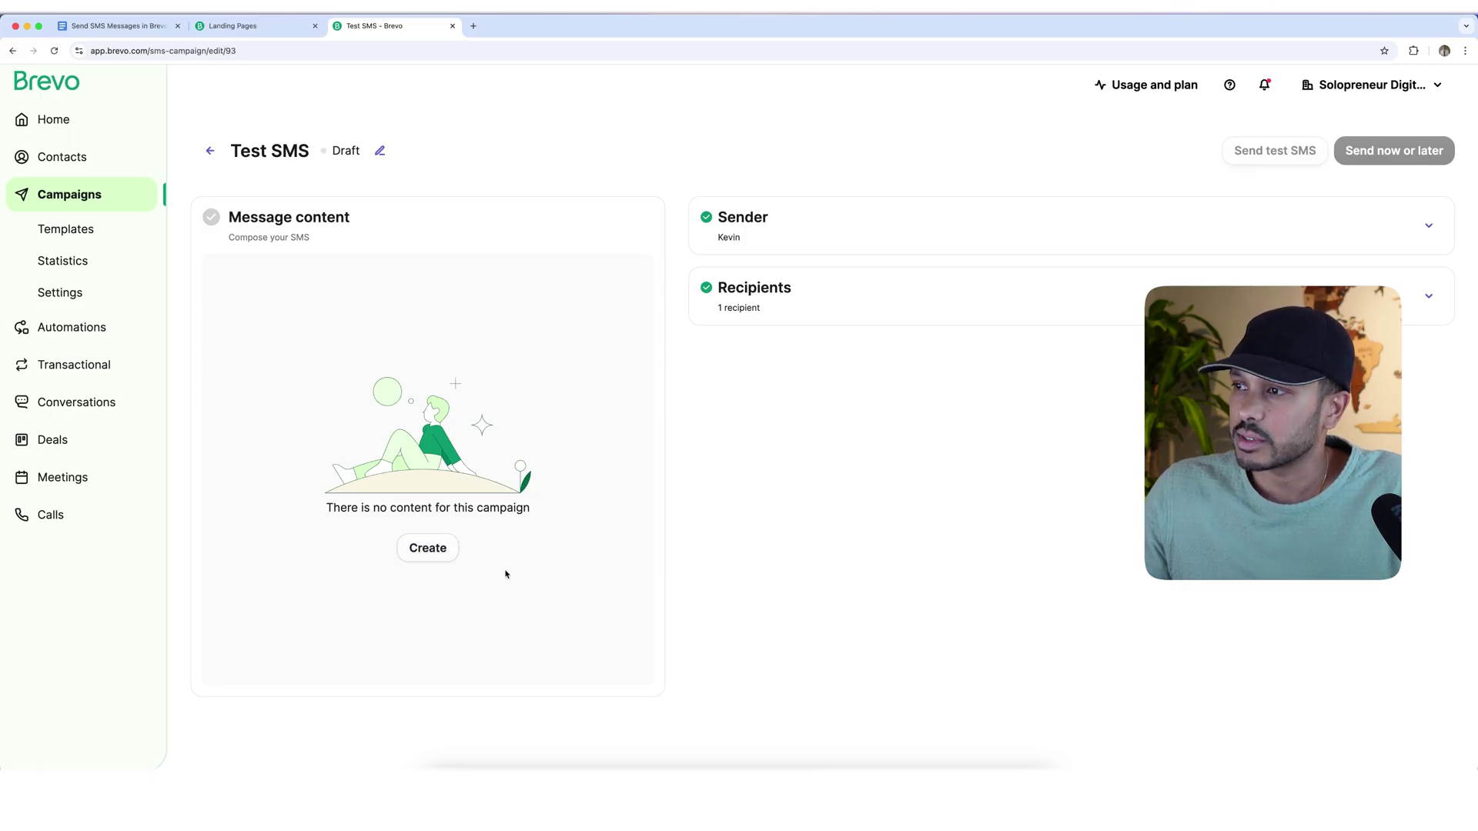
click(430, 548)
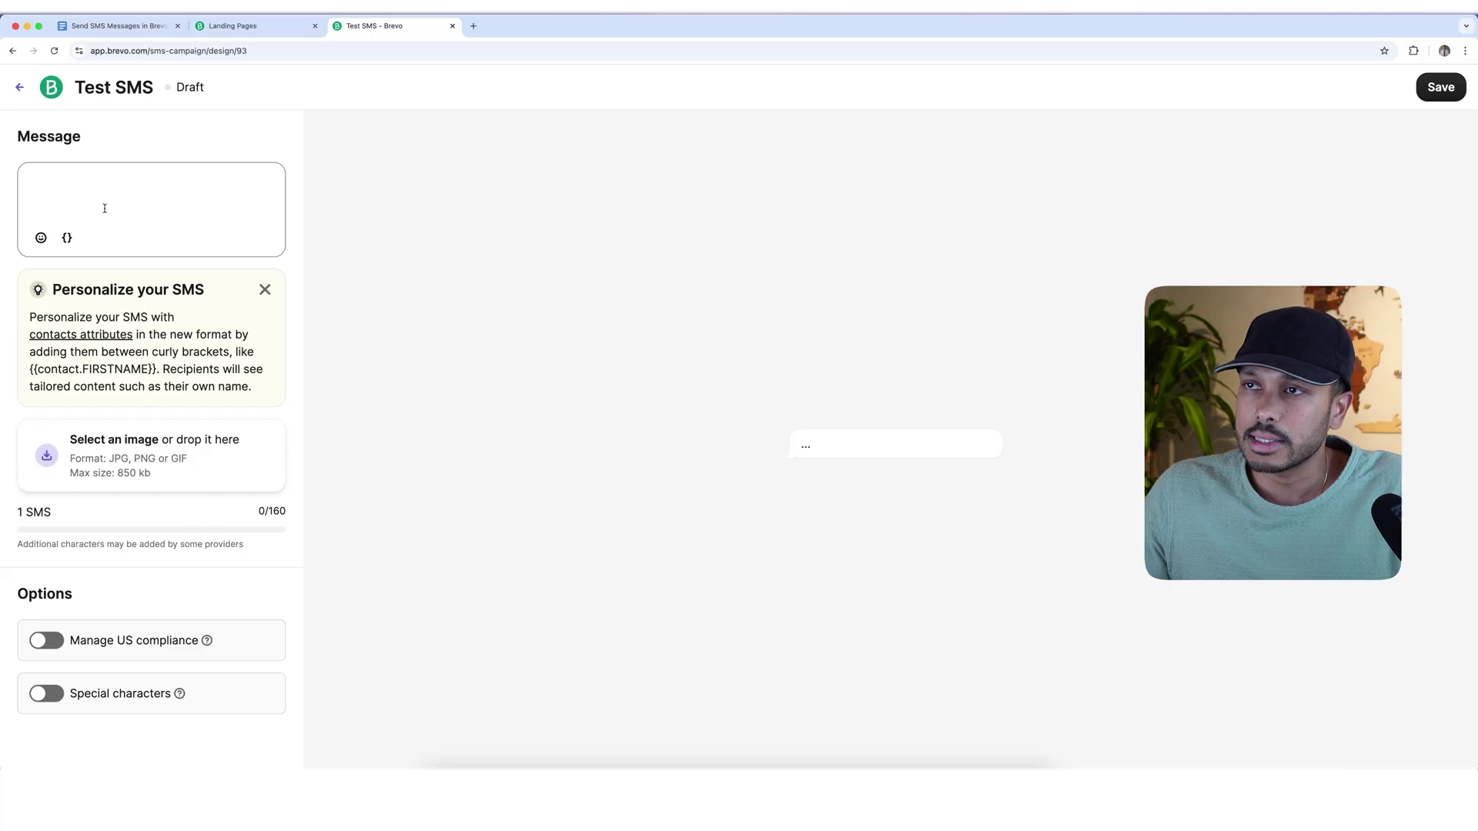
Write the SMS greeting ending 'showing you how to text in brevo' in the message box
click(86, 188)
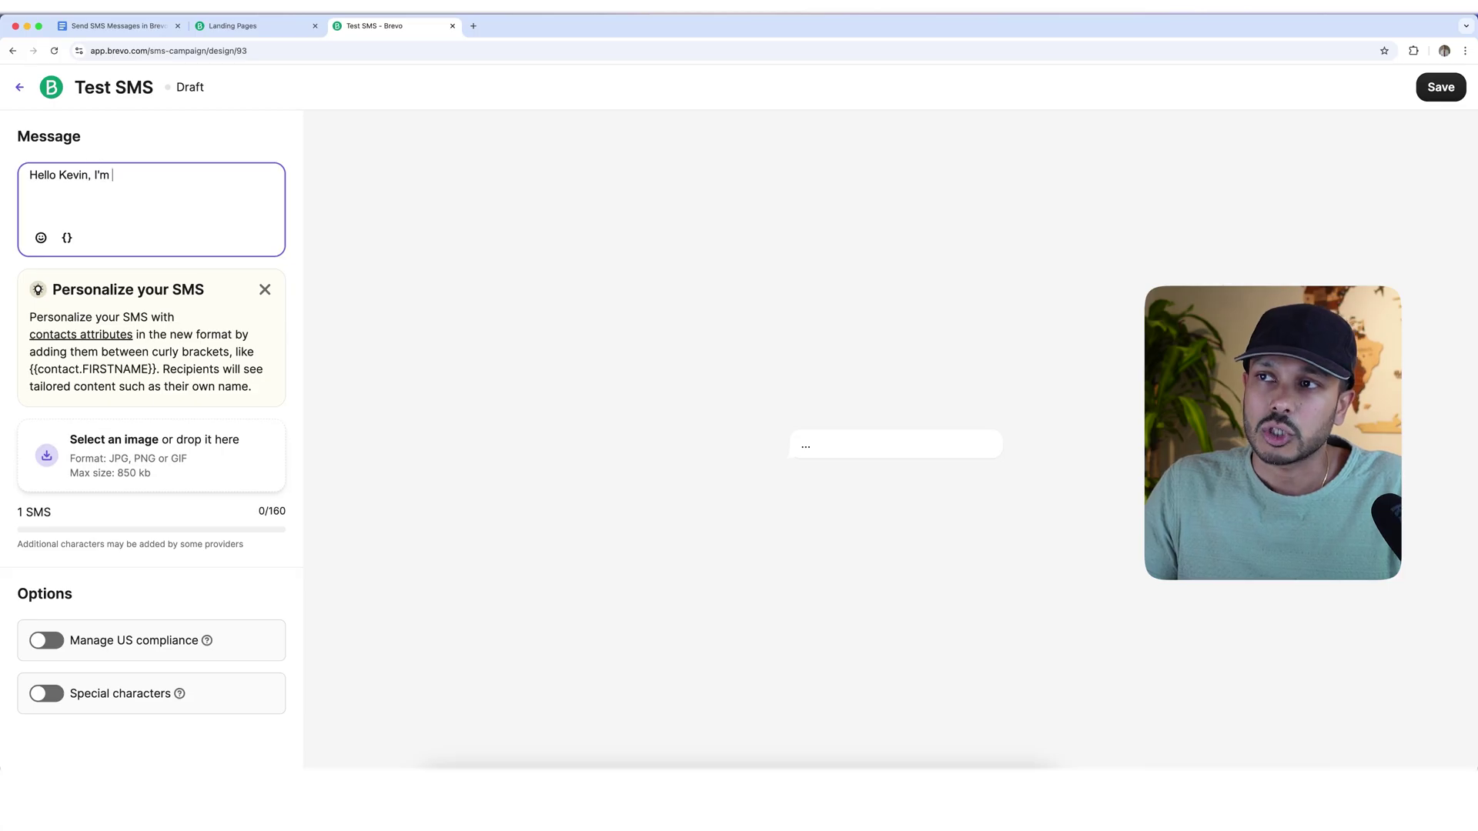
text(showing you how to )
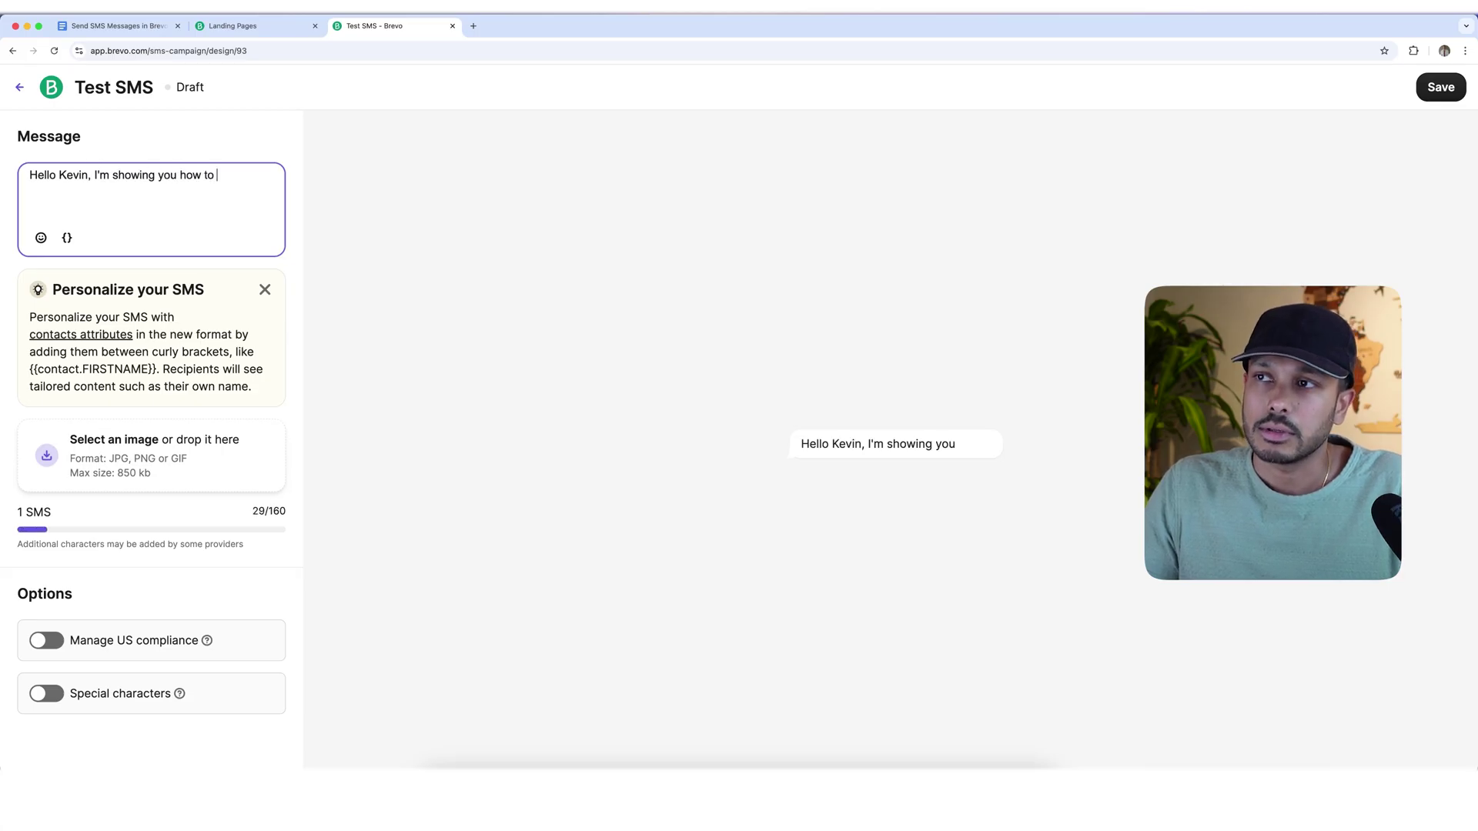
text(text in brevo!)
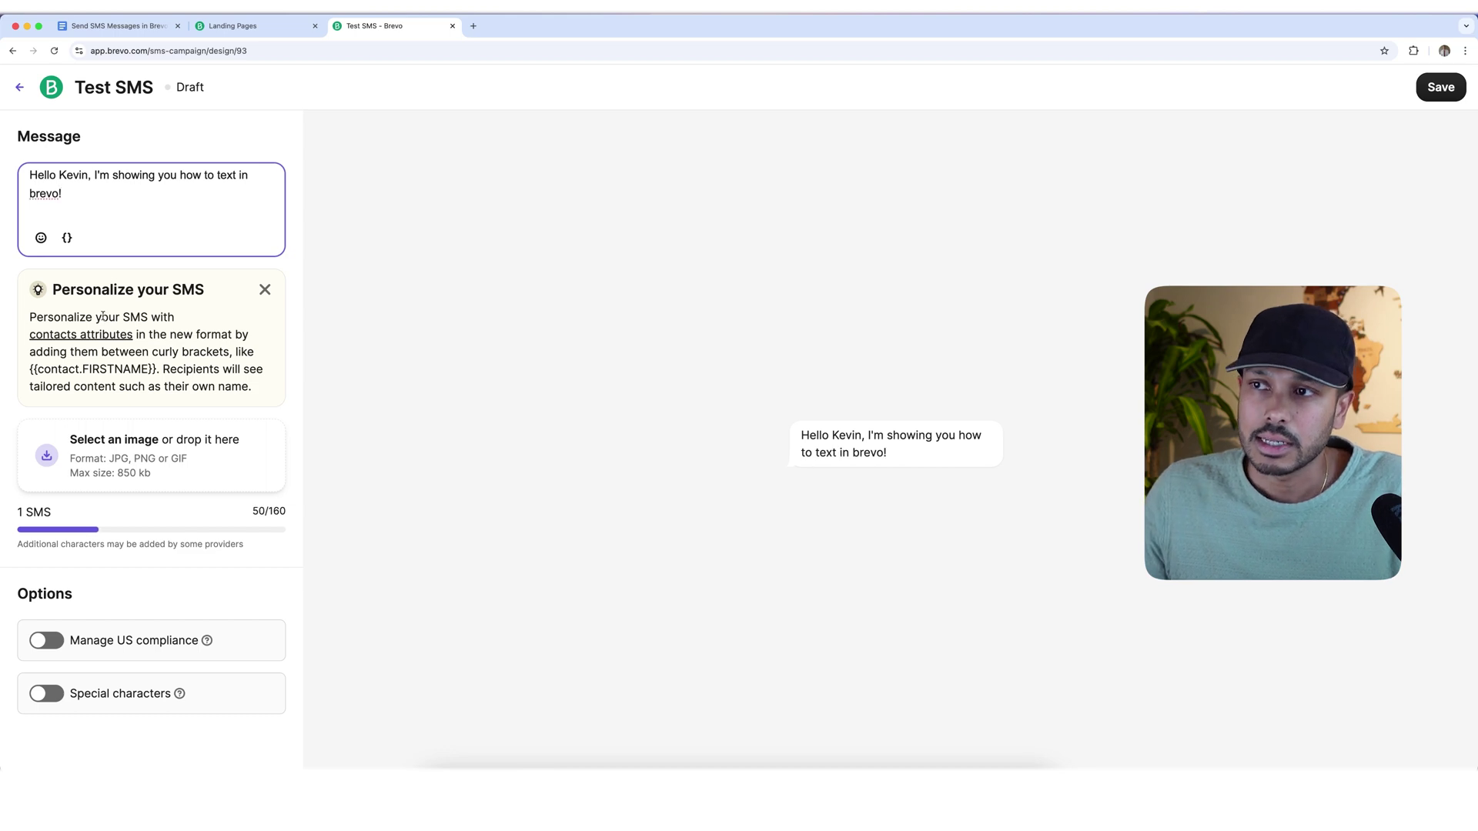
scroll(149, 423, down, 1)
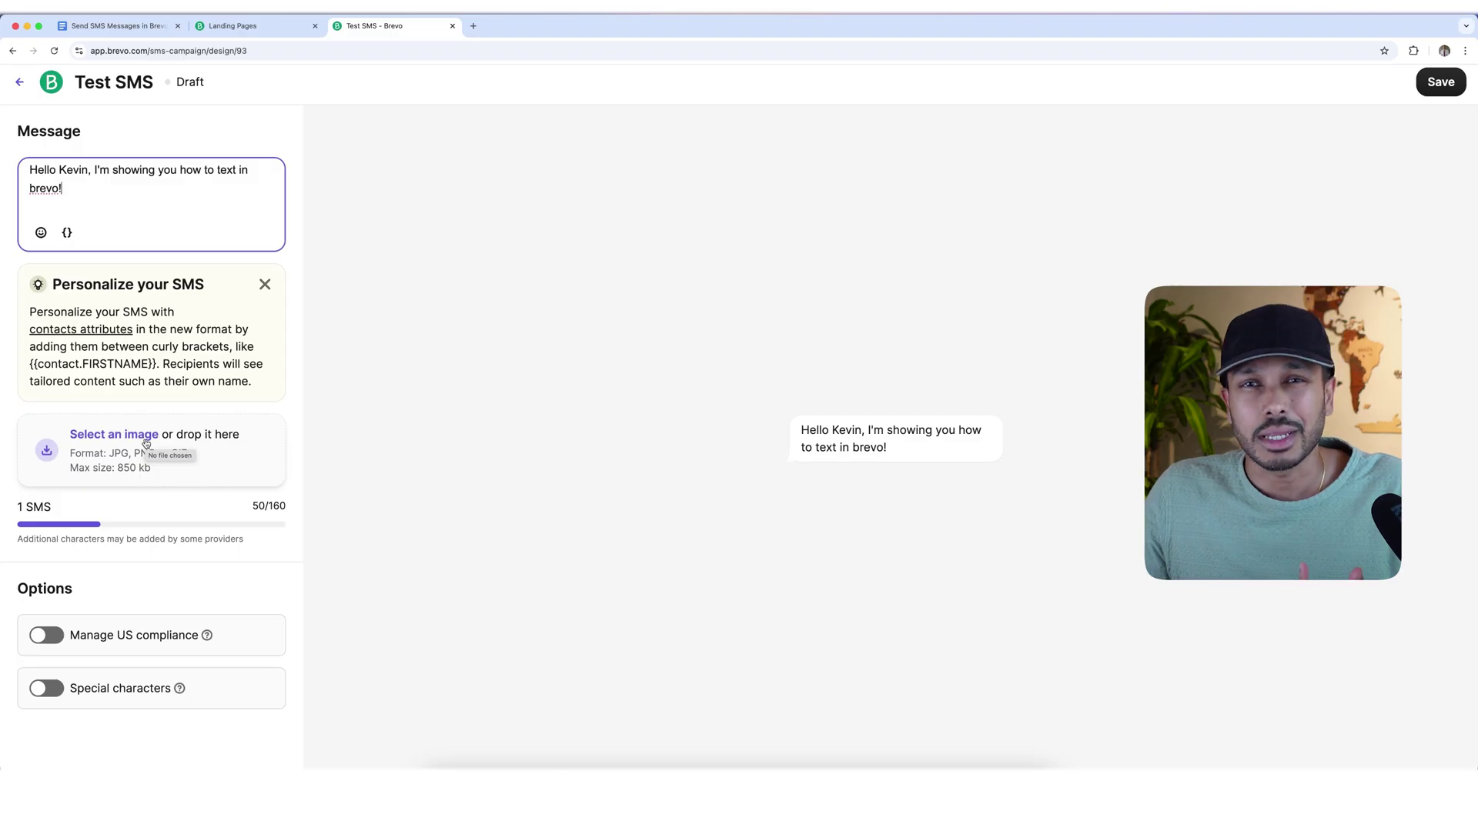
Turn on US compliance and set the organization prefix to Solopreneur
click(35, 638)
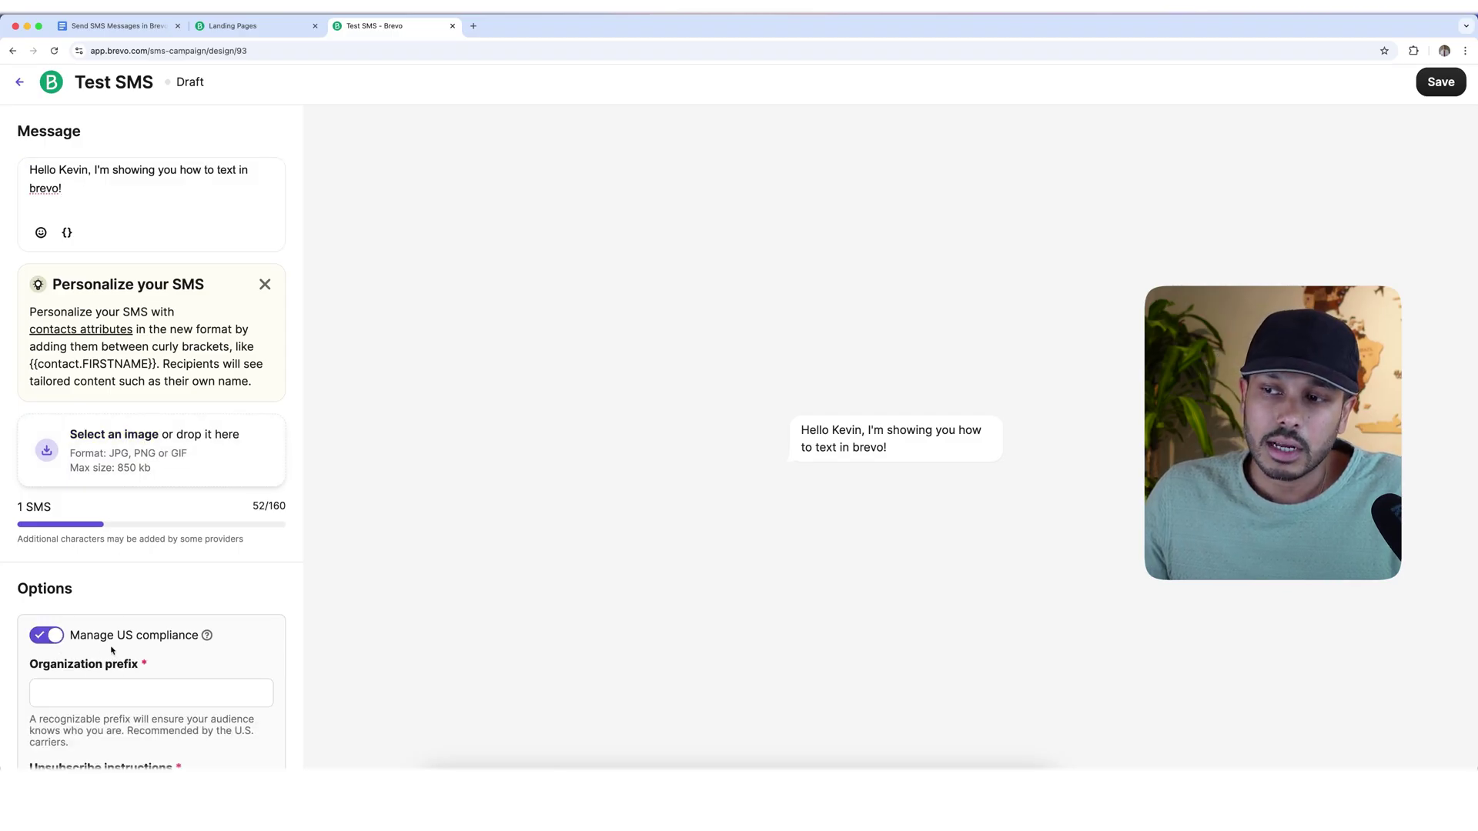
click(79, 696)
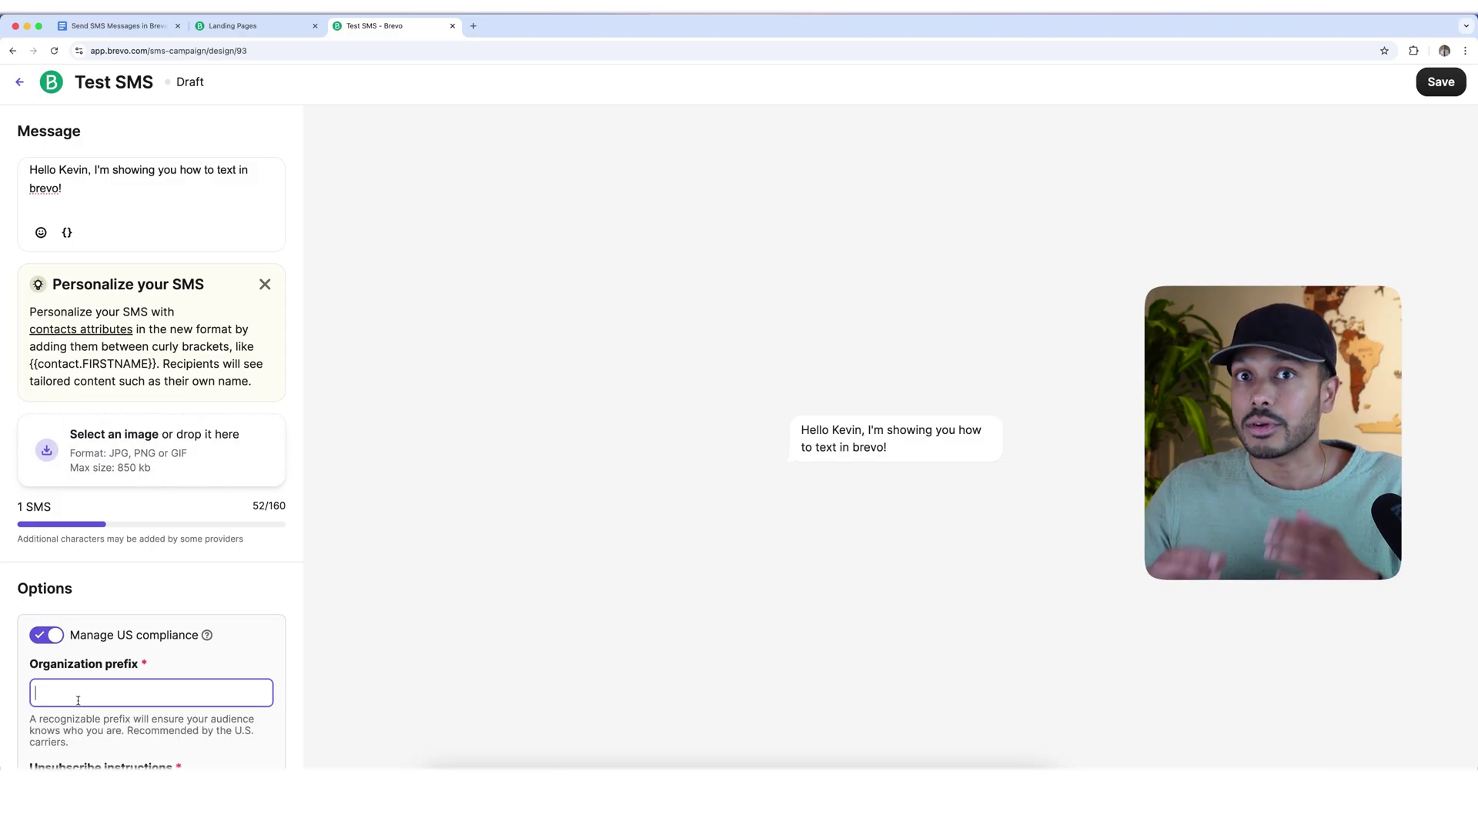
text(Solopreneur)
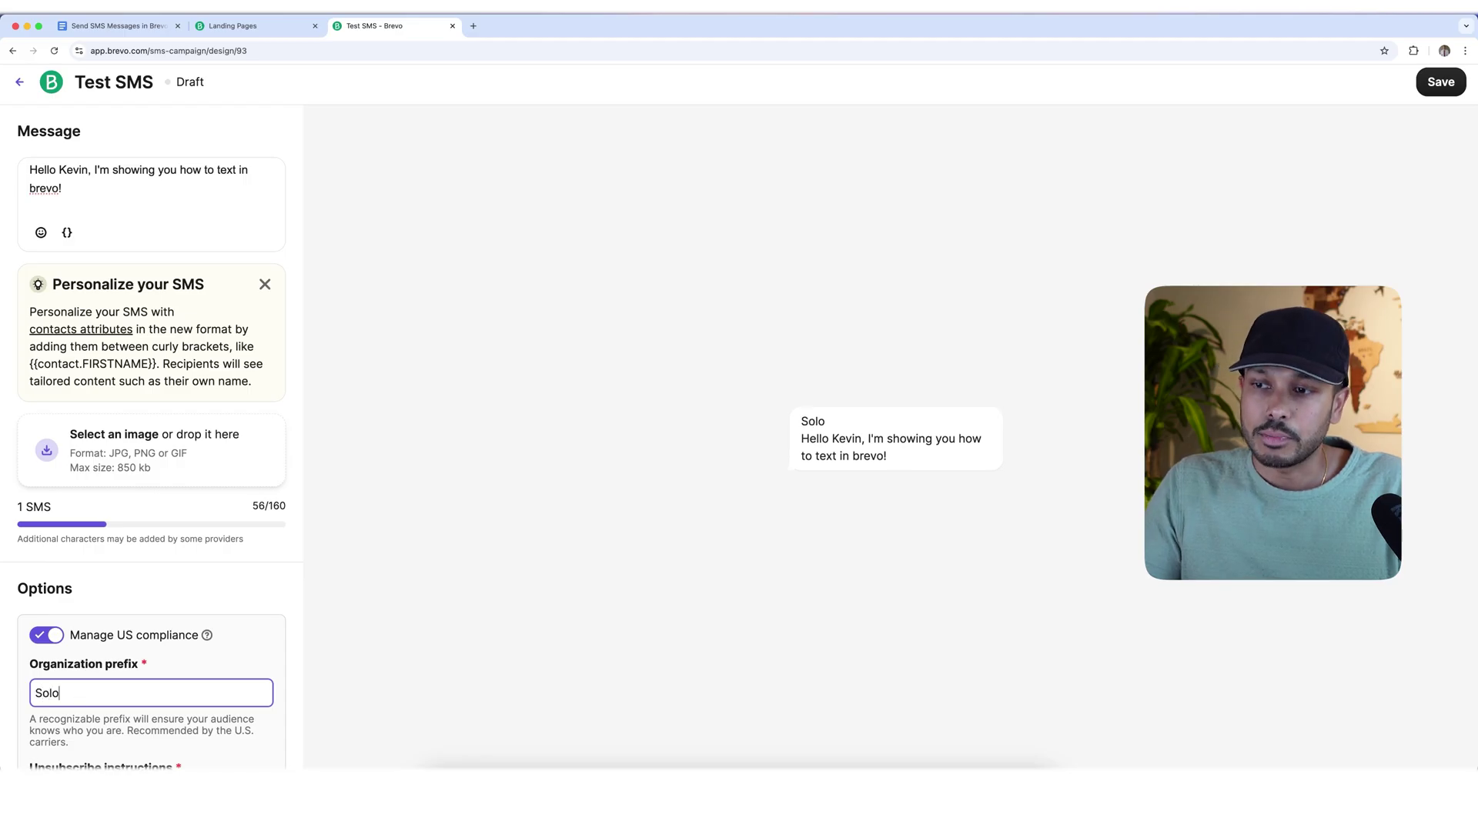
scroll(131, 688, down, 3)
Set the unsubscribe instructions to 'Reply STOP to Opt-Out' and save the SMS
click(115, 673)
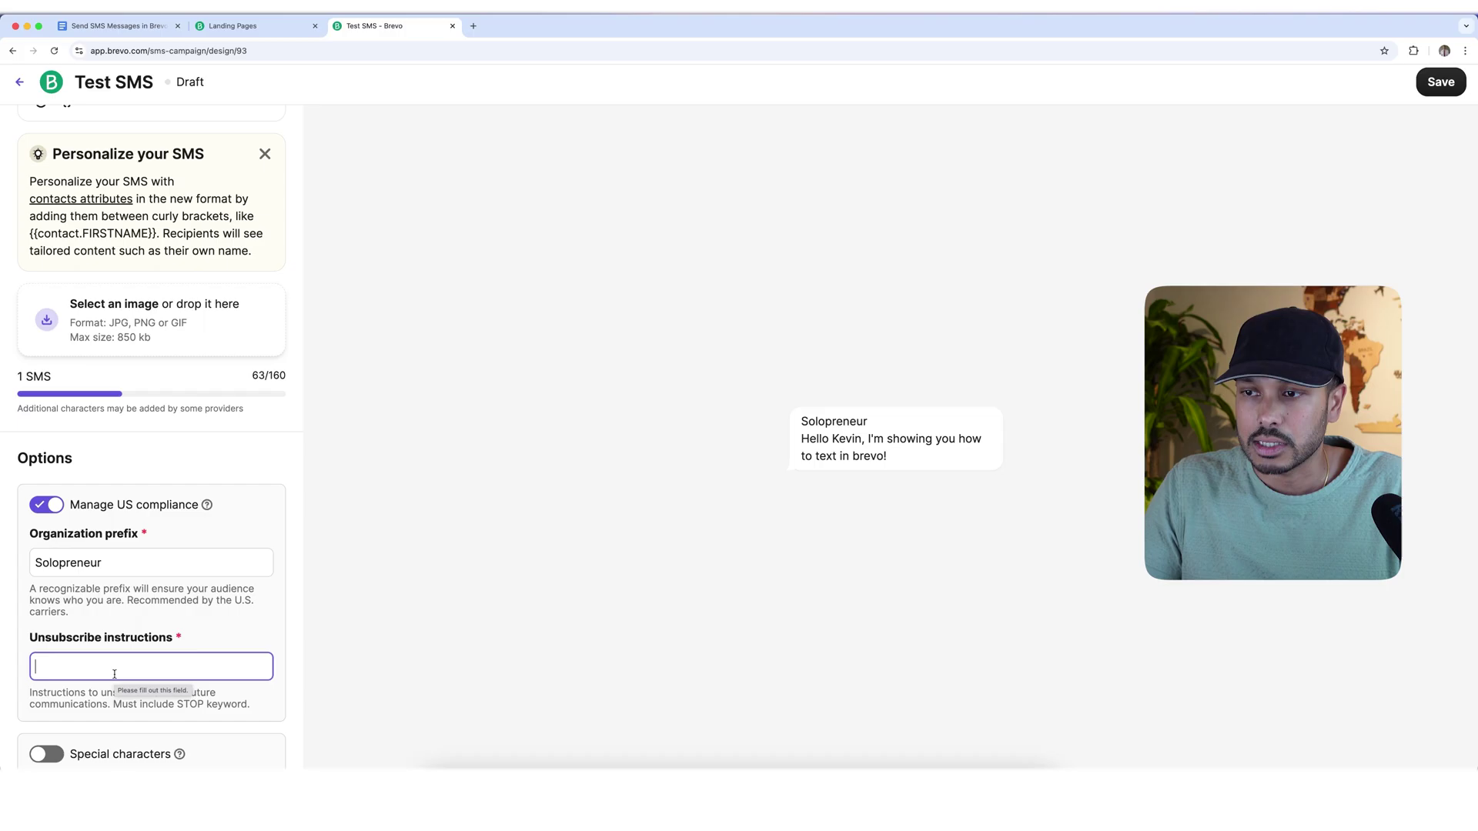
text(Reply STO)
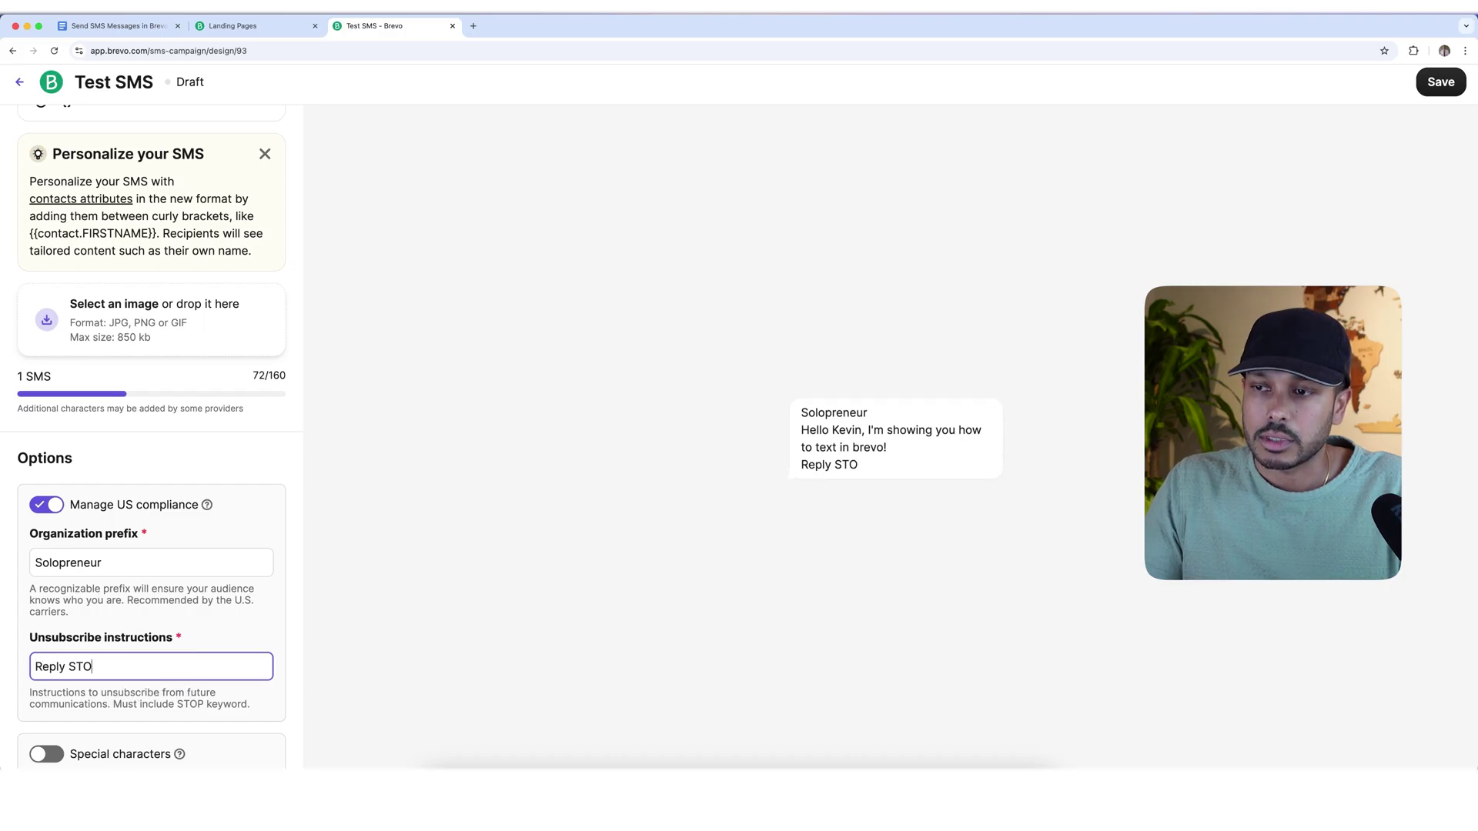
text(P to Opt Out)
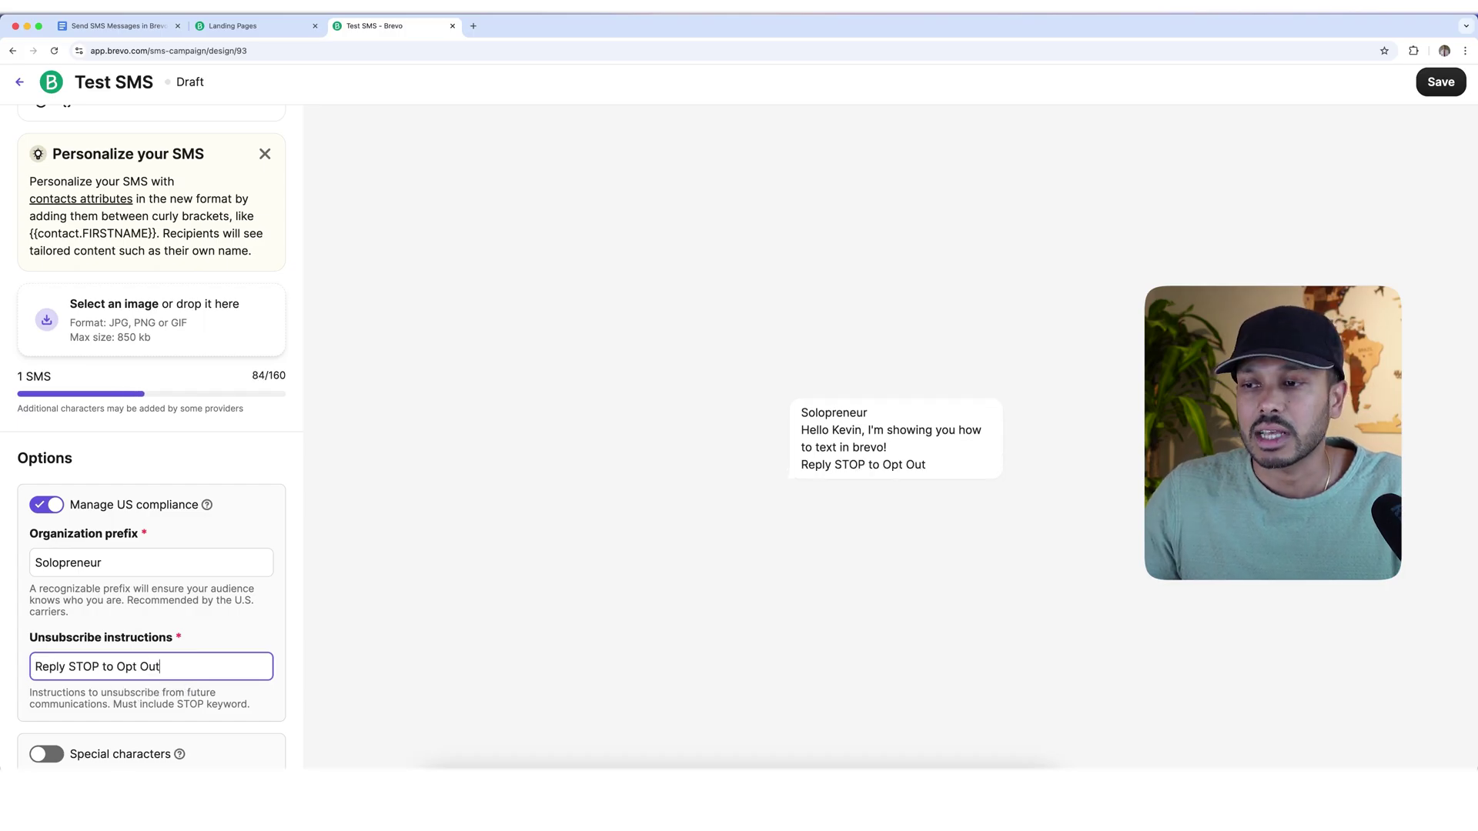
key(BackSpace)
text(-)
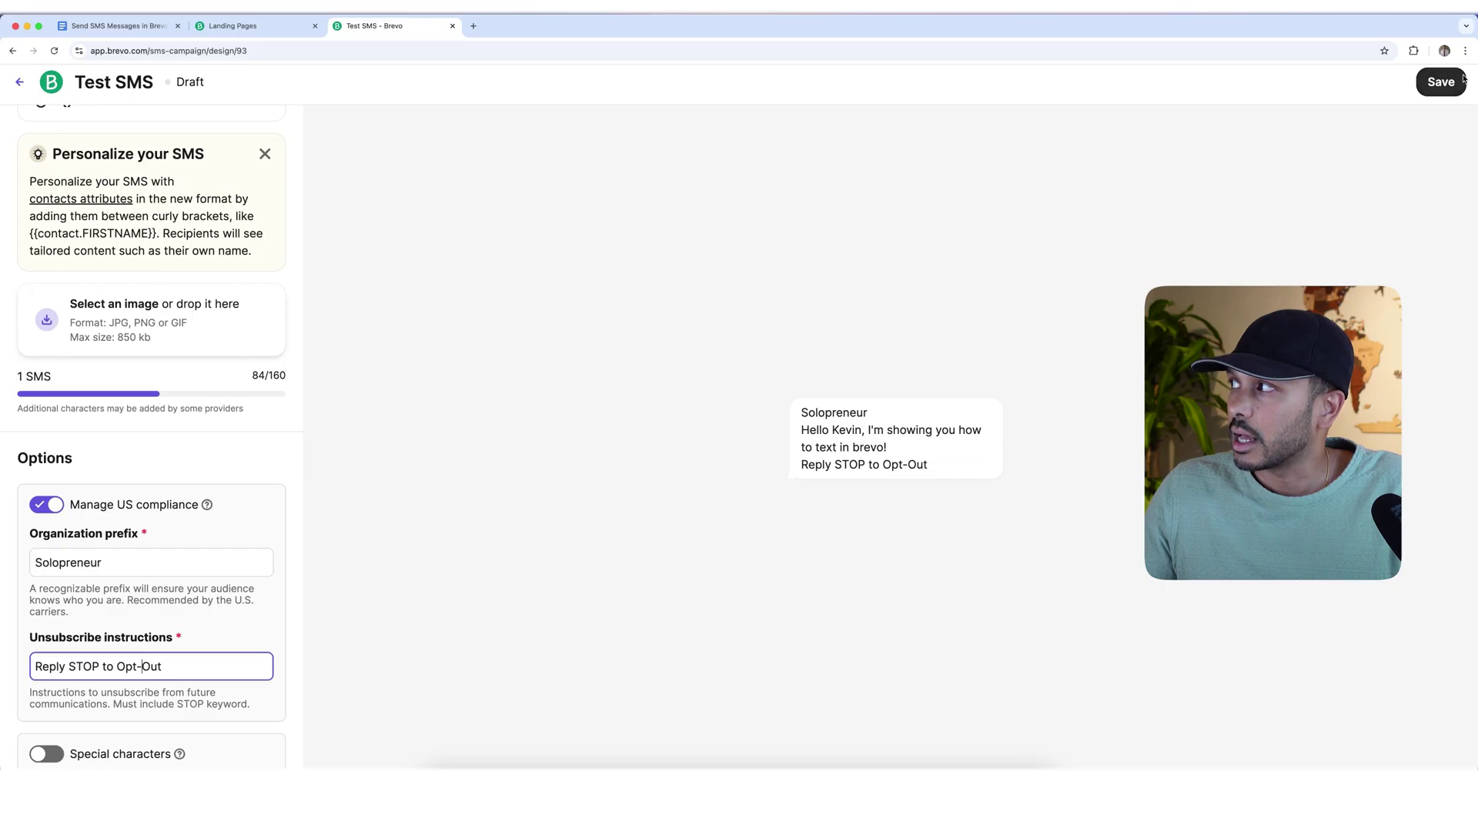
click(1439, 81)
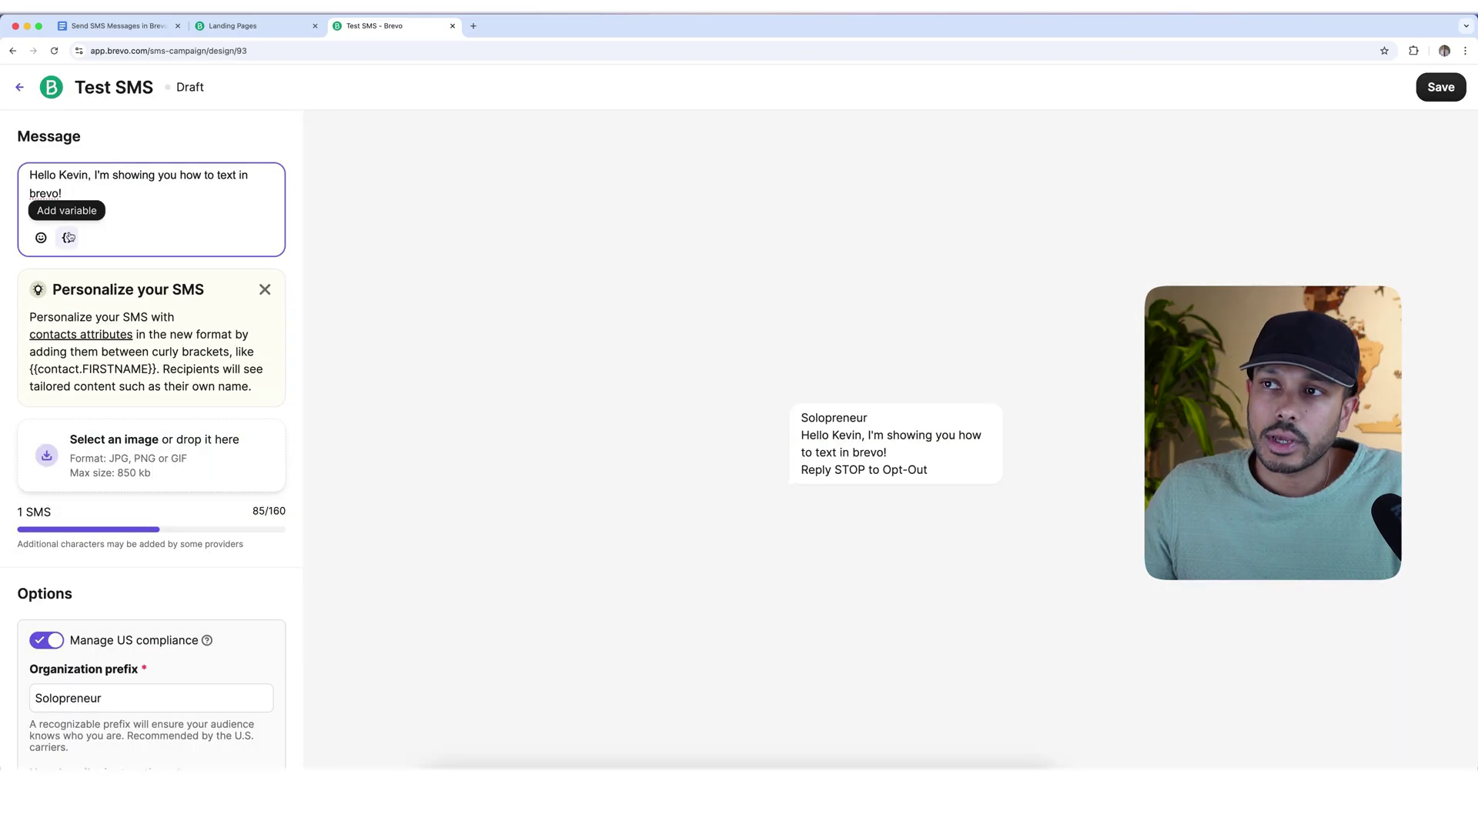
Replace the hard-coded name after Hello with the FIRSTNAME contact attribute
click(67, 238)
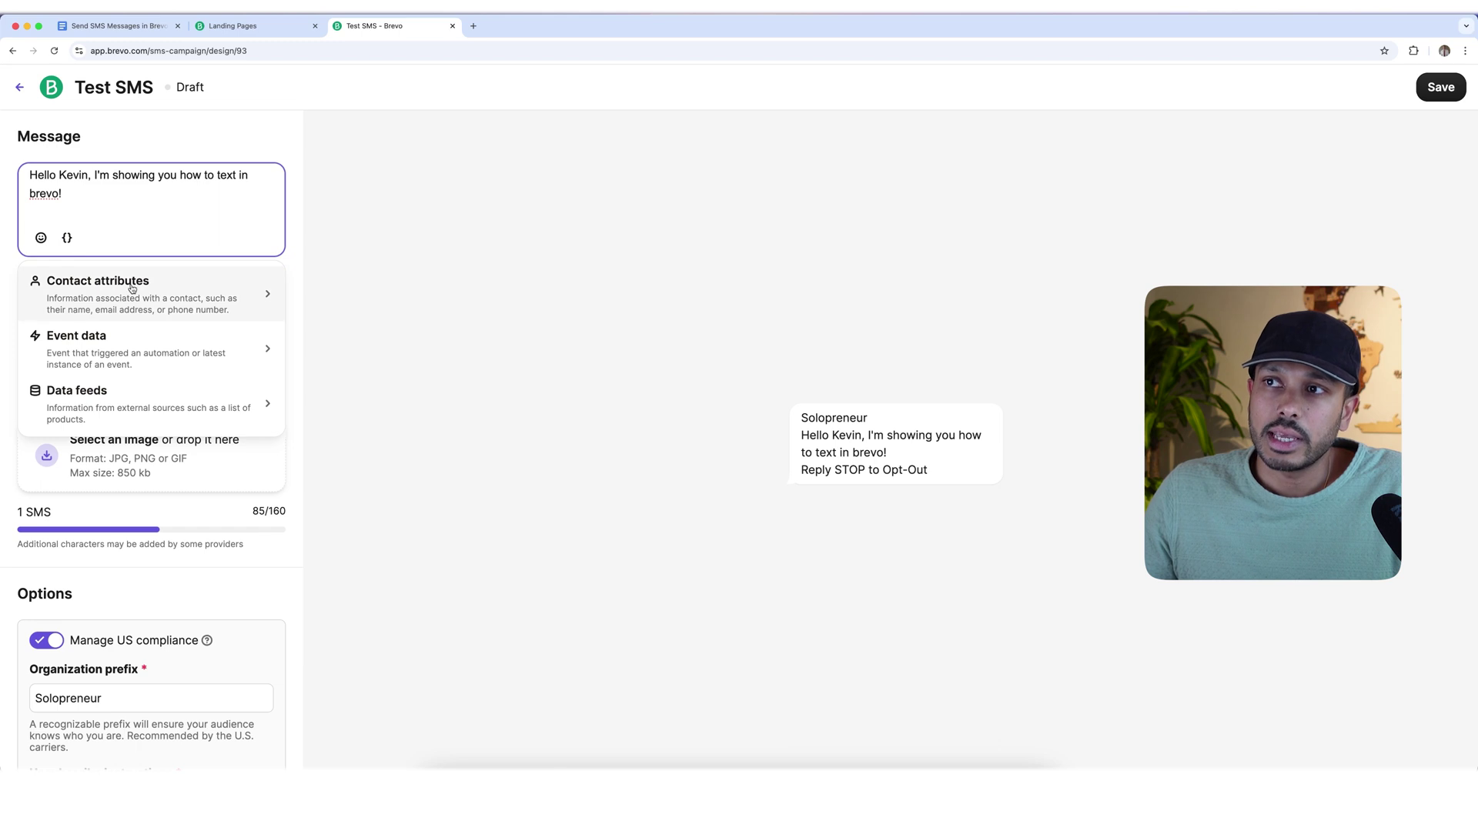
double_click(74, 174)
key(BackSpace)
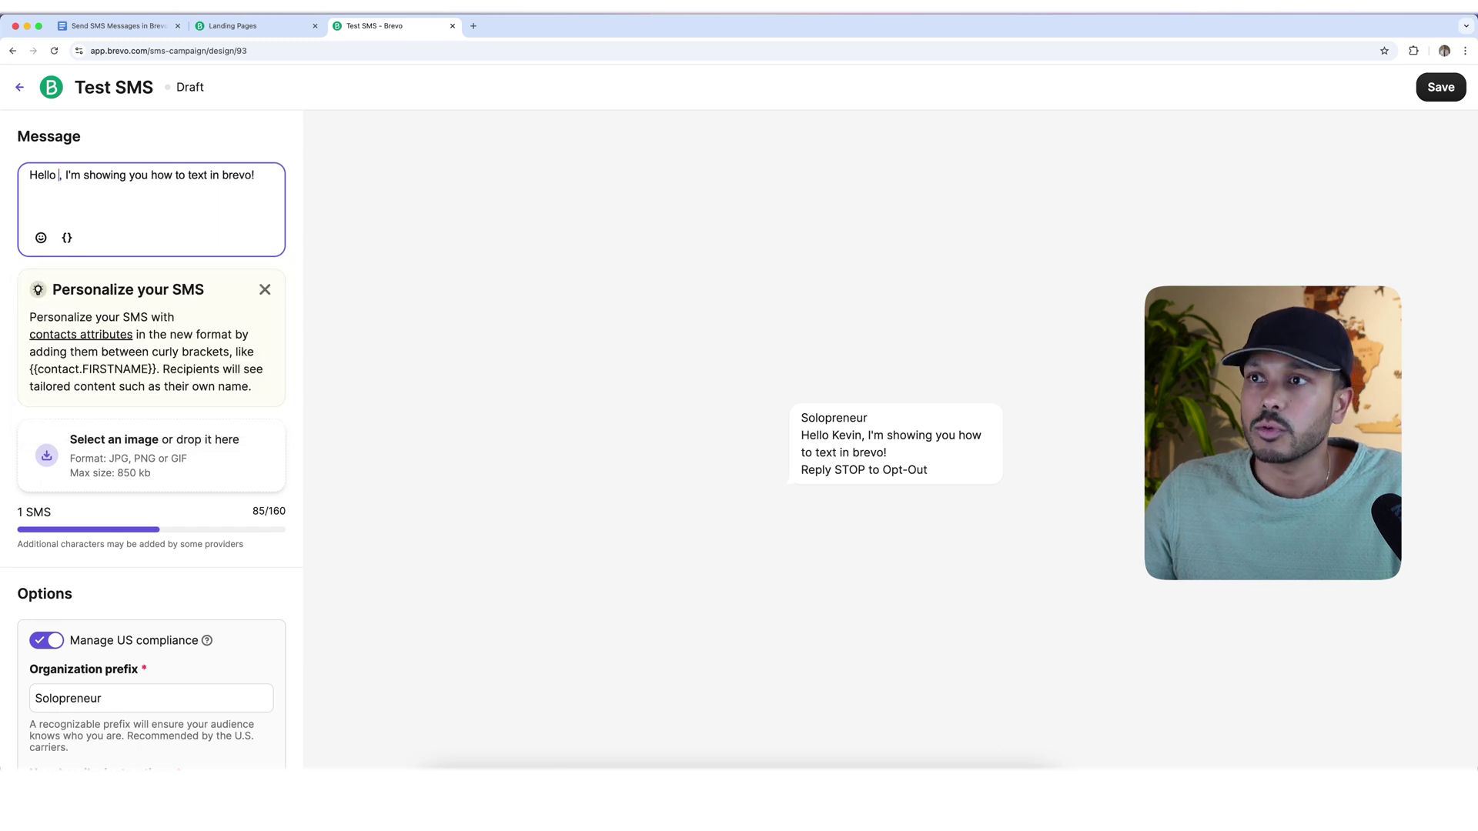
click(67, 238)
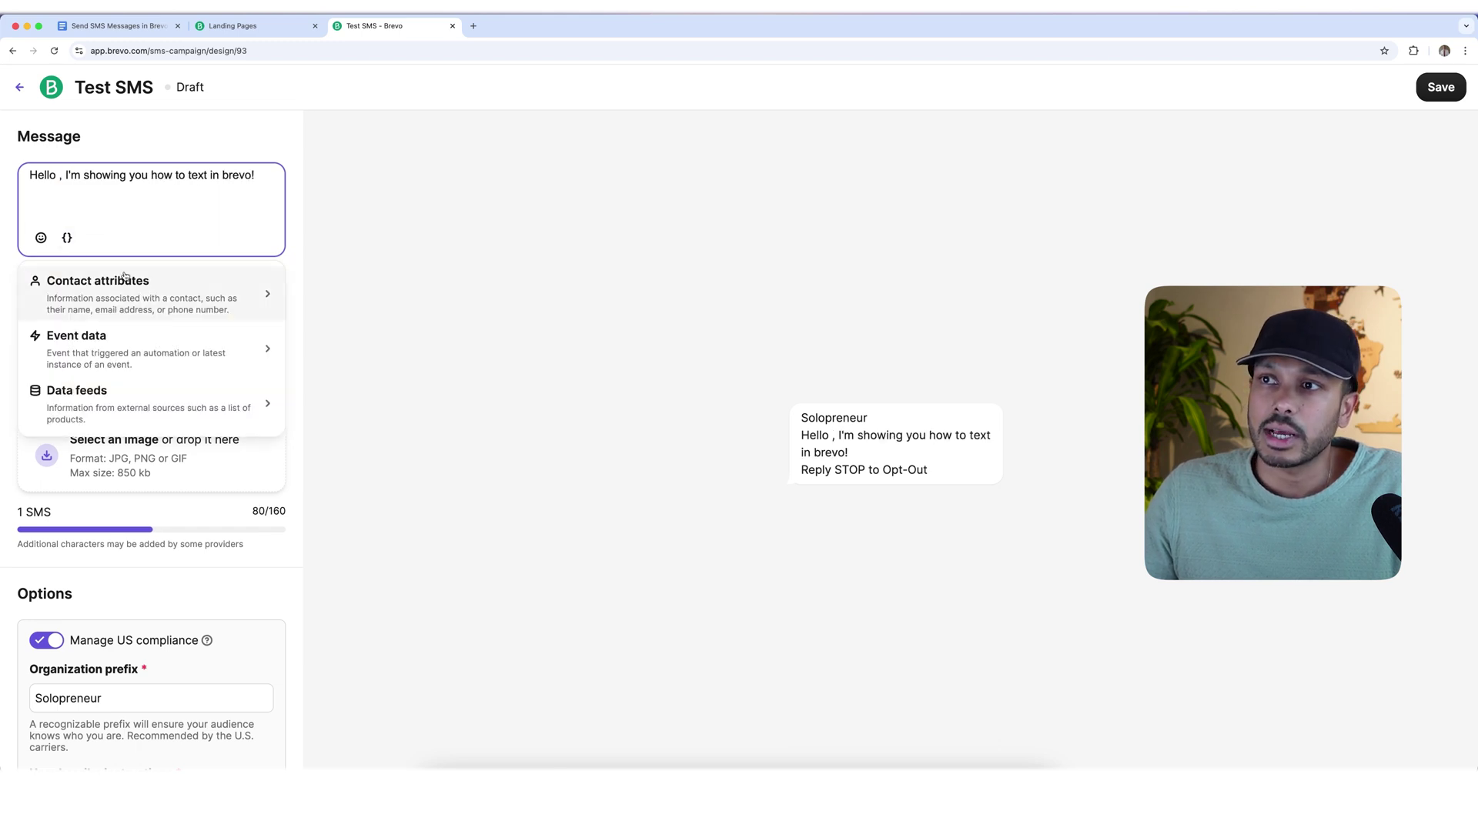
click(179, 290)
scroll(116, 408, down, 3)
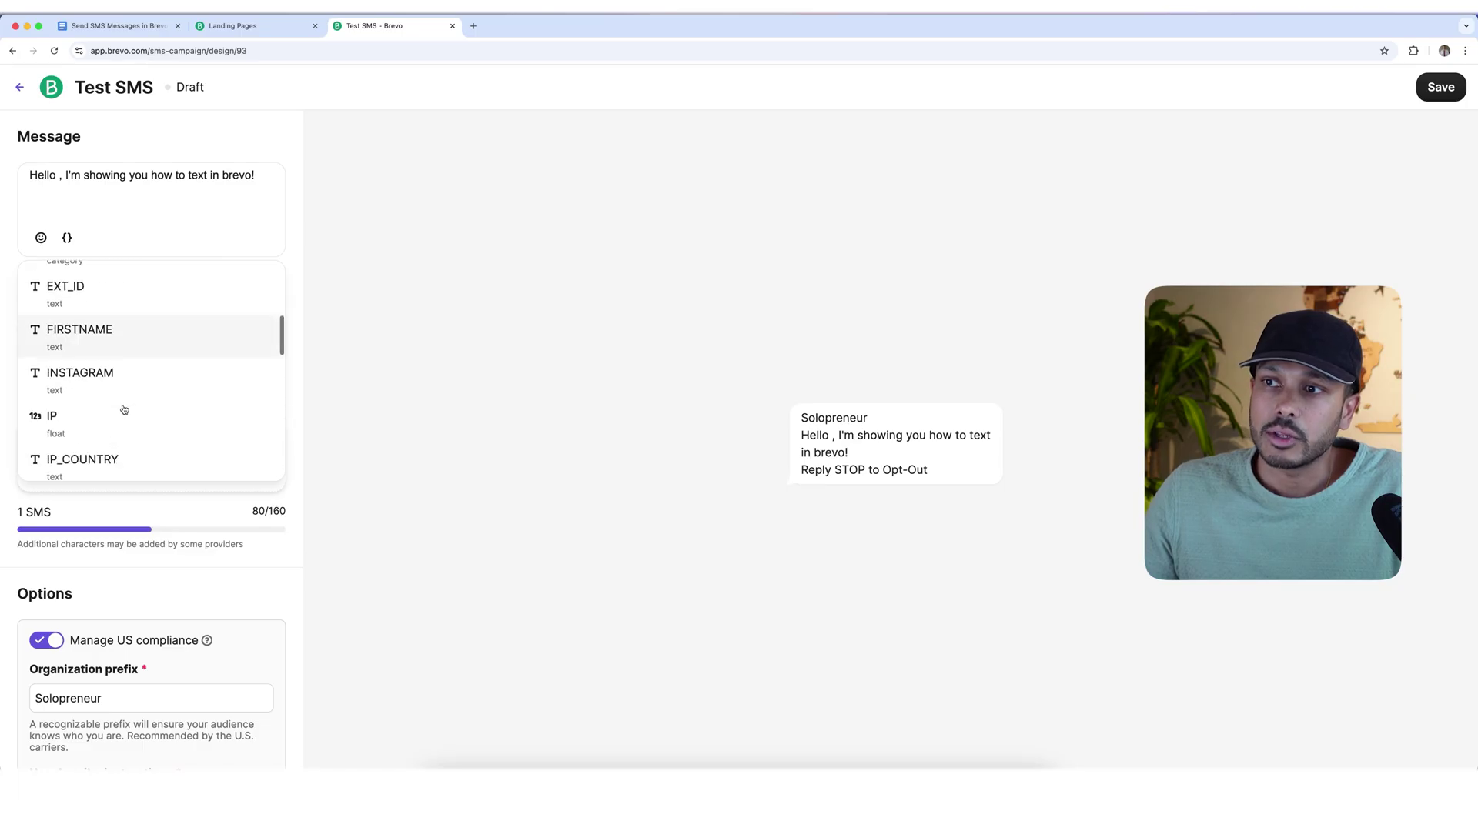
click(100, 323)
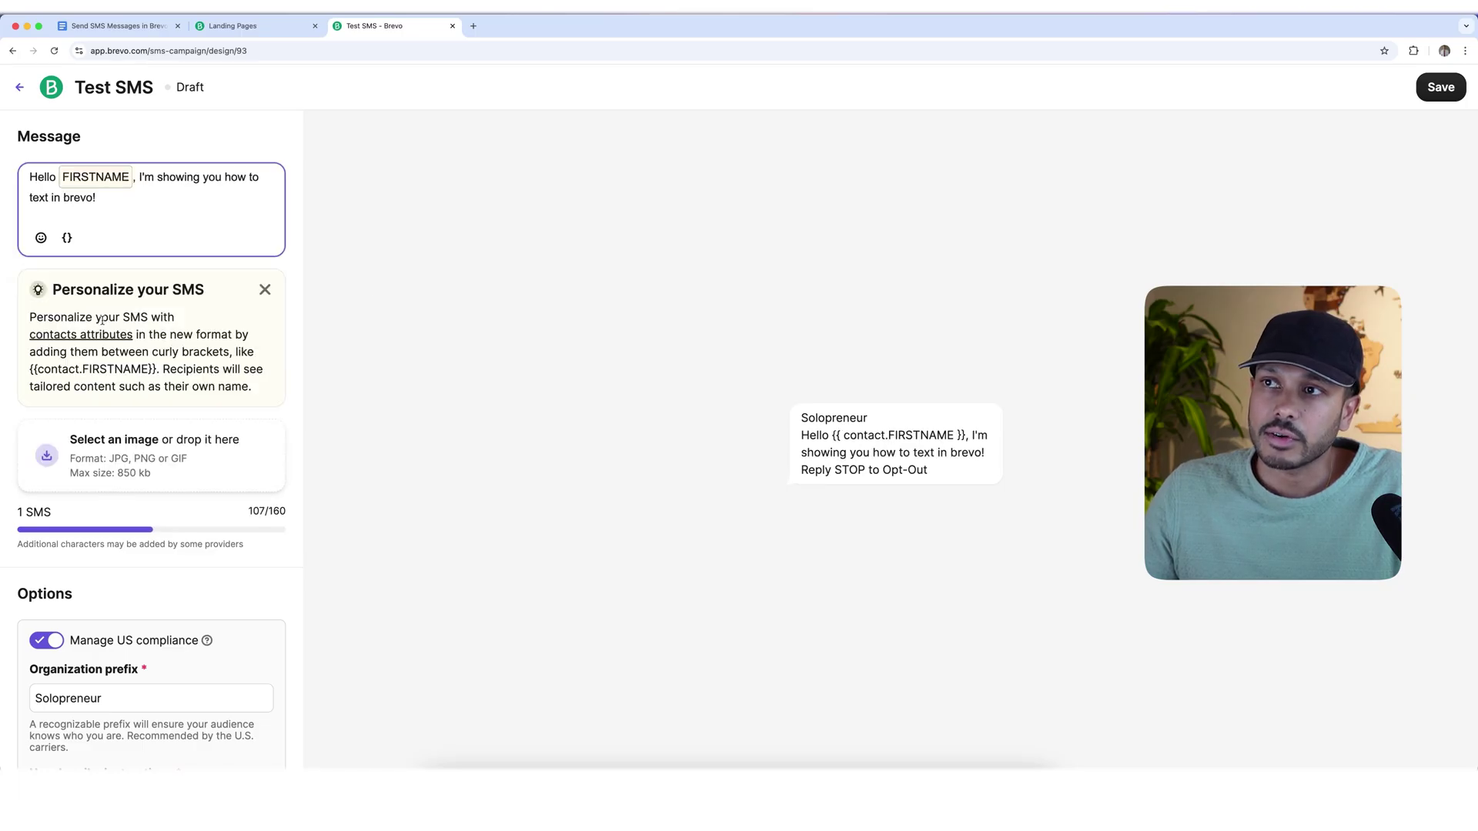
click(142, 196)
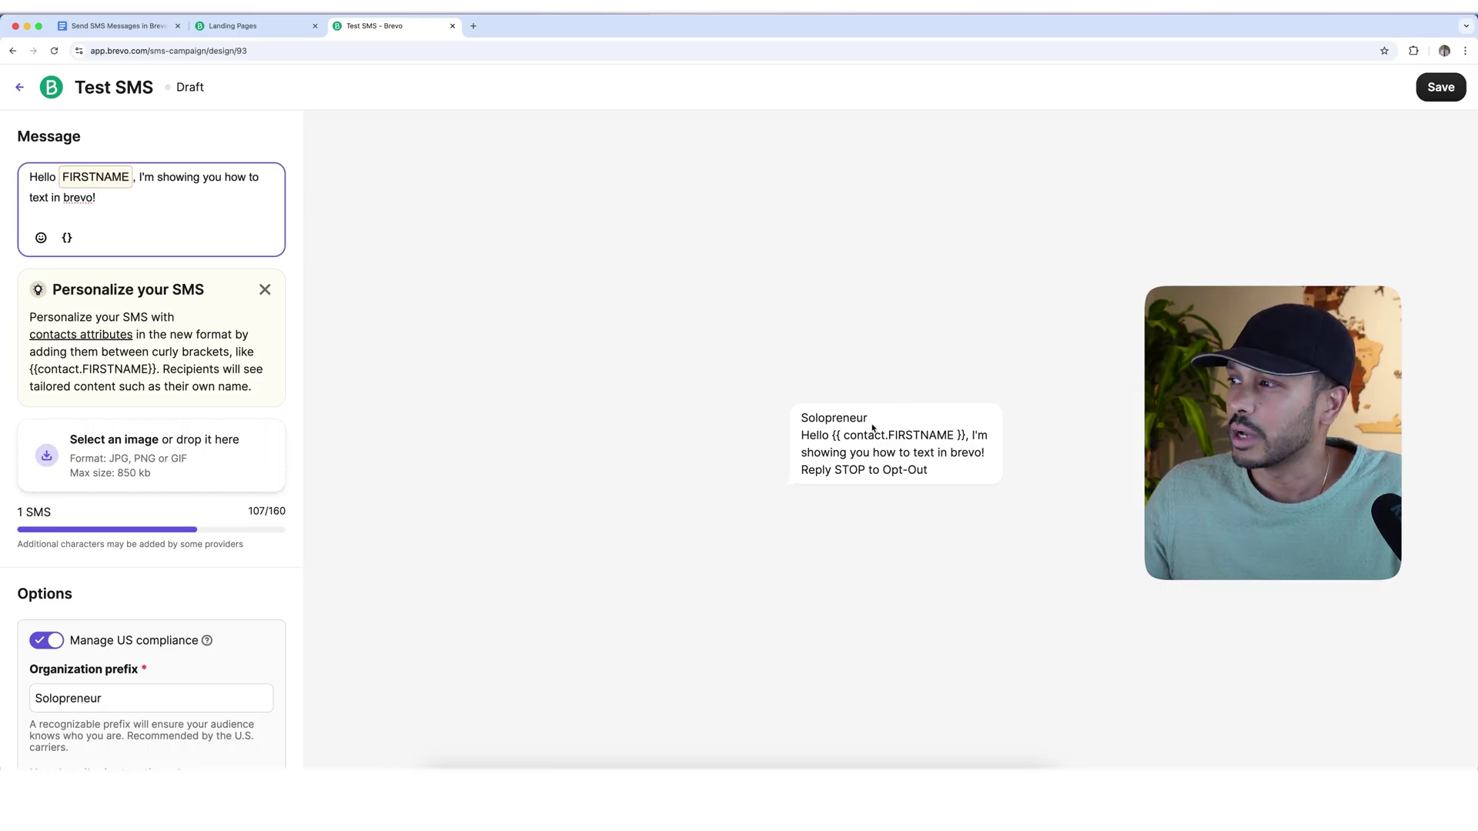
scroll(847, 431, down, 1)
scroll(198, 561, up, 1)
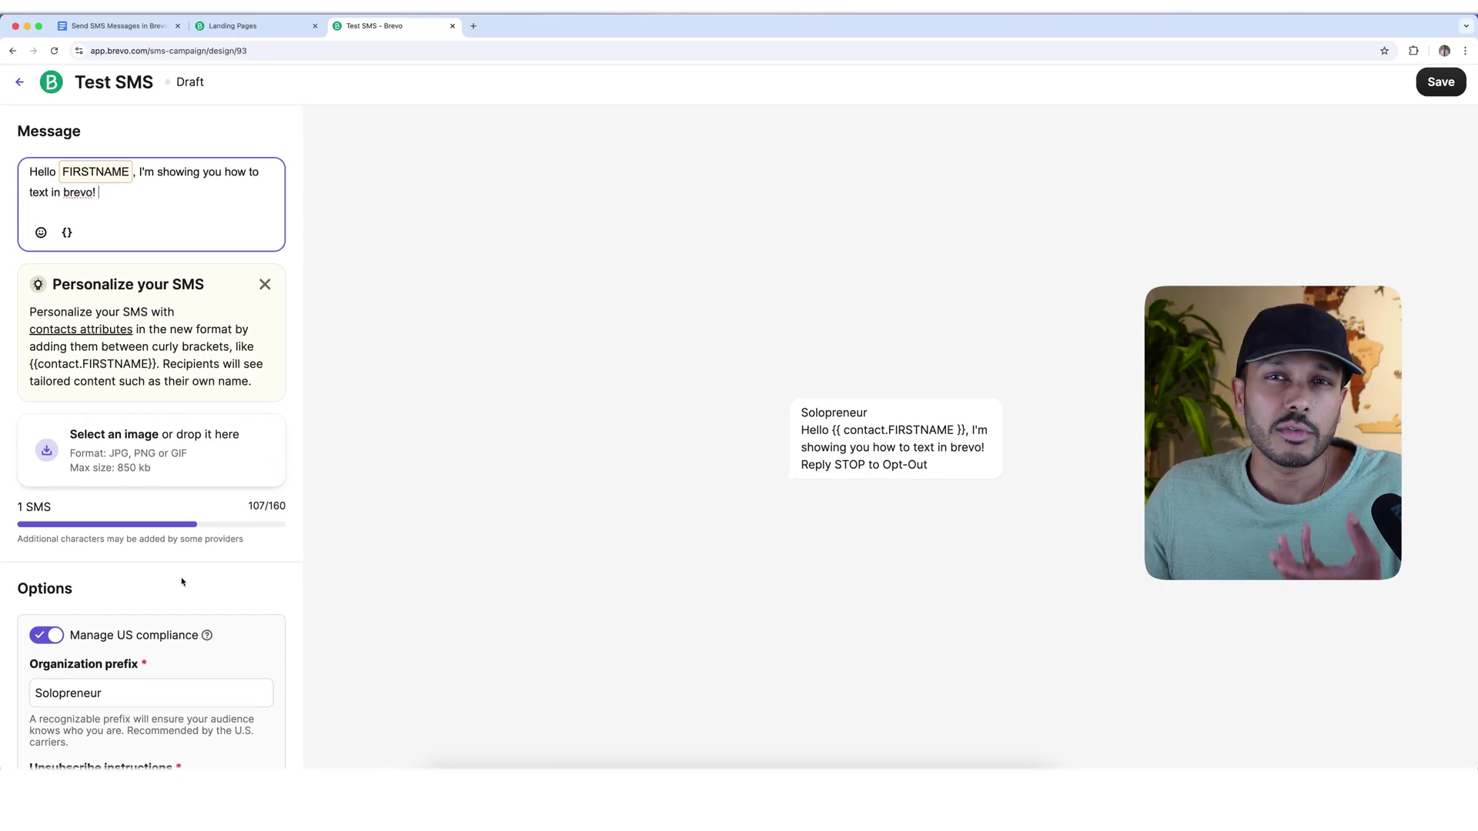
Save the personalized Test SMS and send the campaign immediately
click(1440, 82)
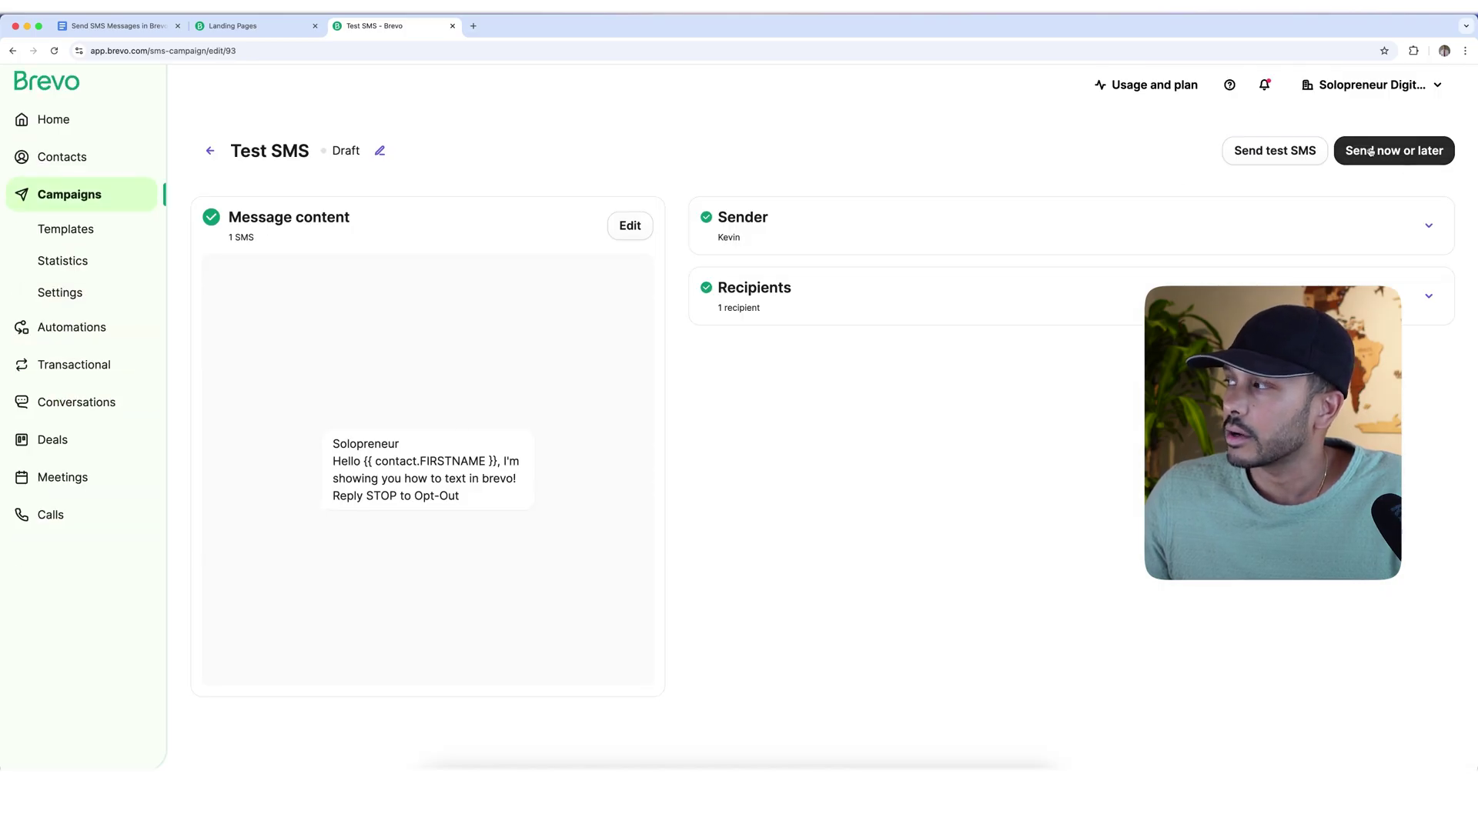
click(1371, 152)
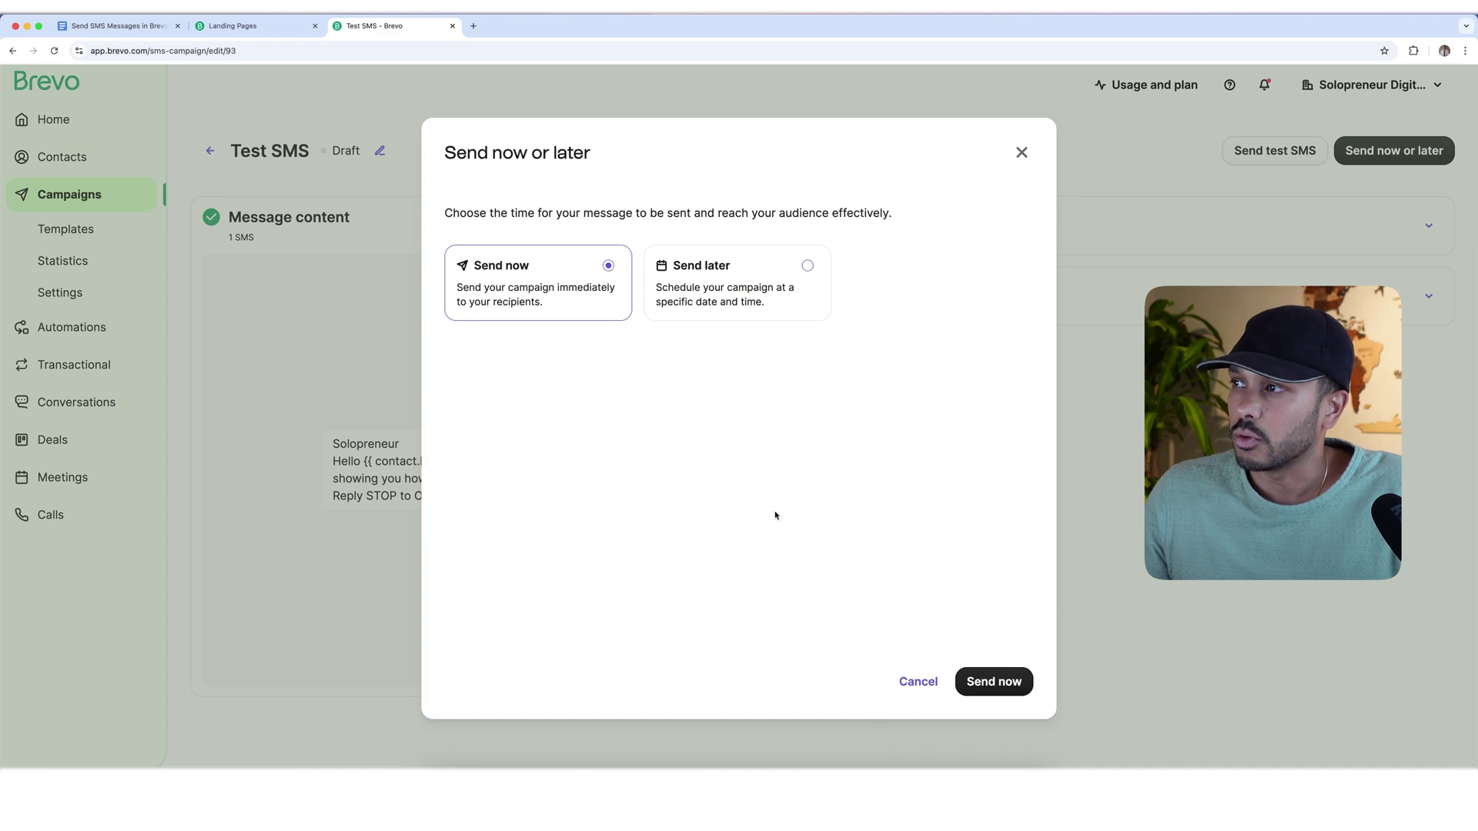
click(996, 680)
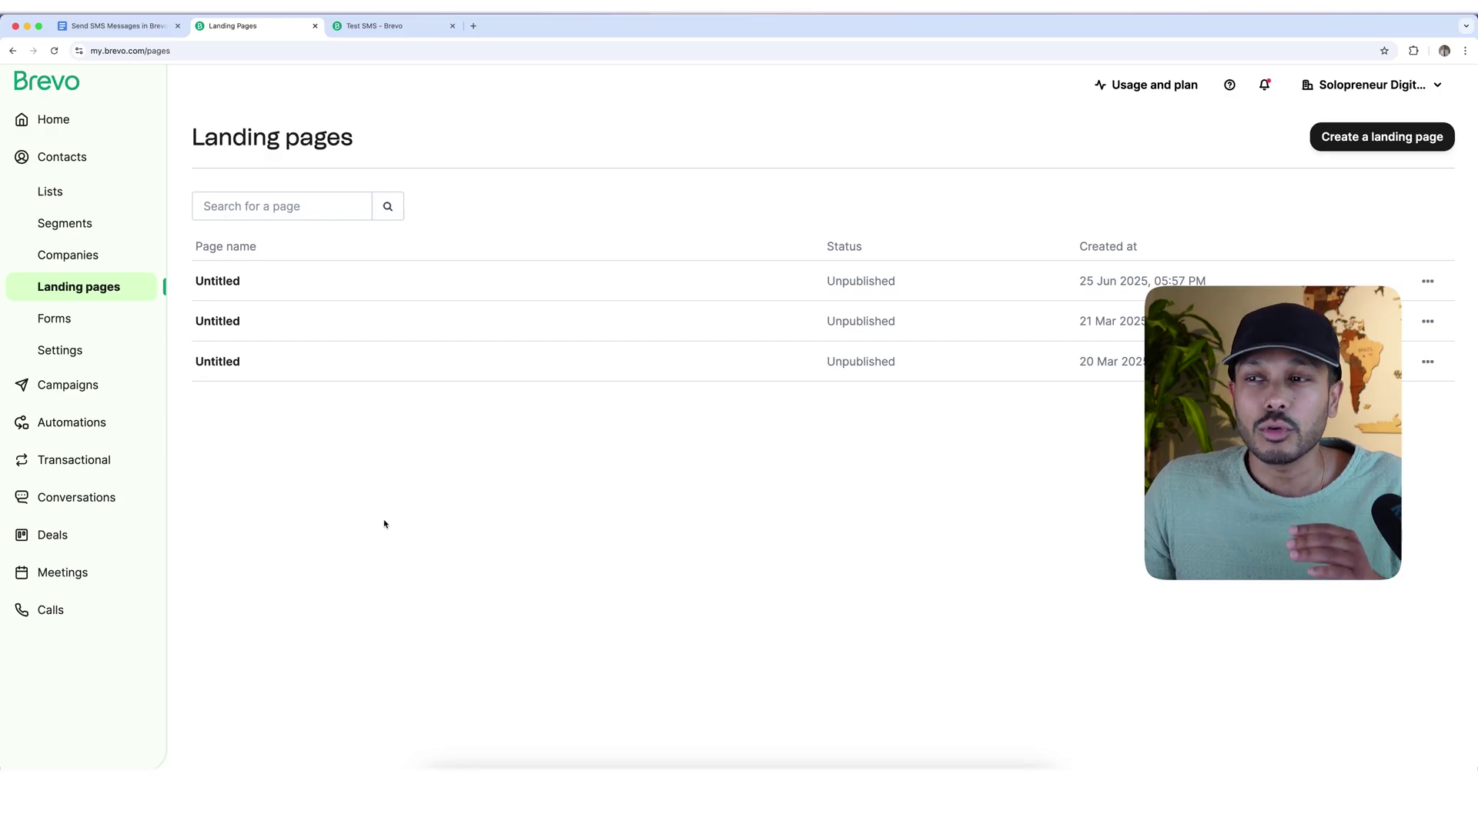
Go to Automations and start creating a new automation
click(98, 425)
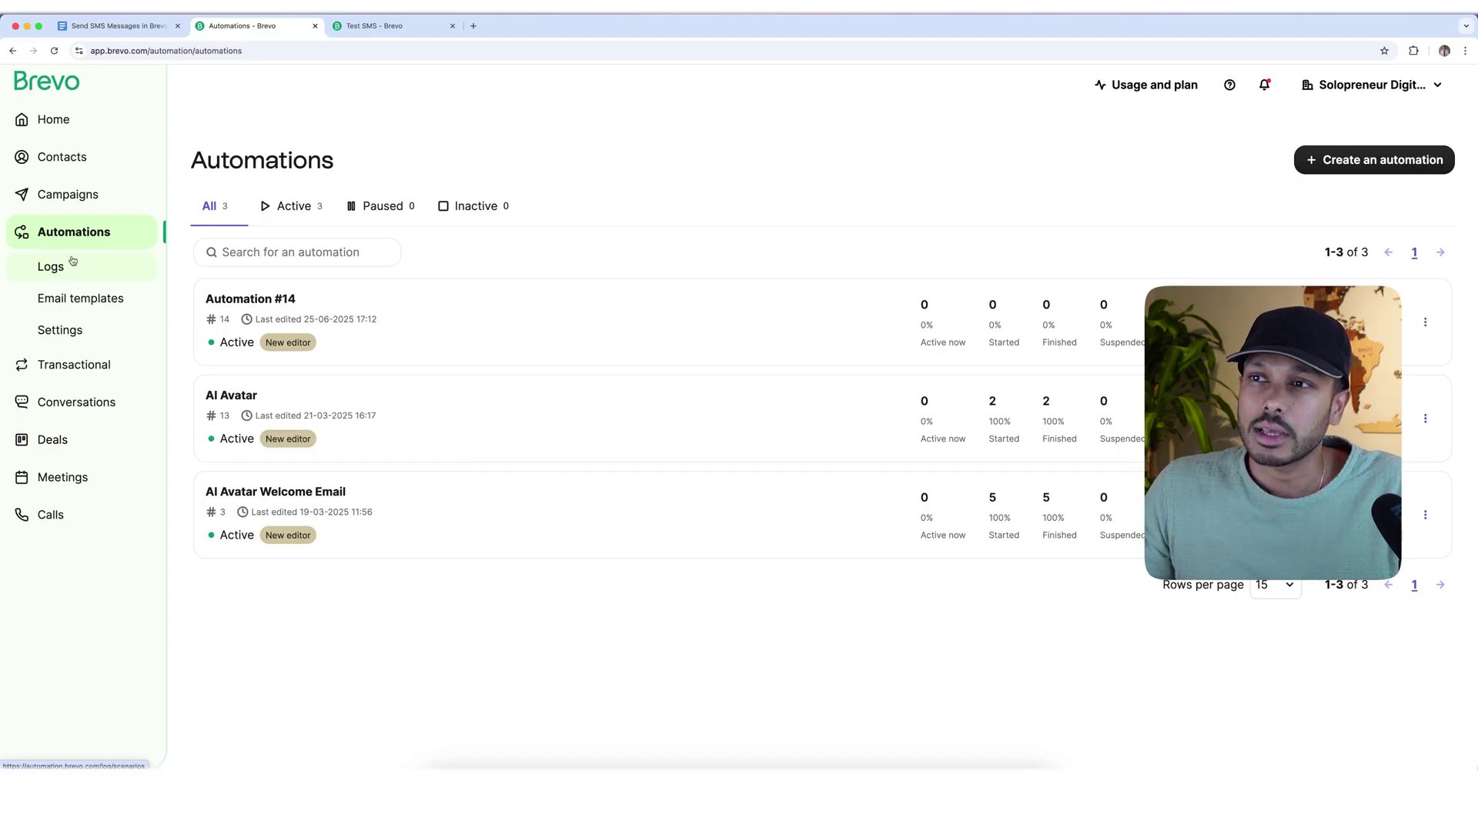
click(1361, 161)
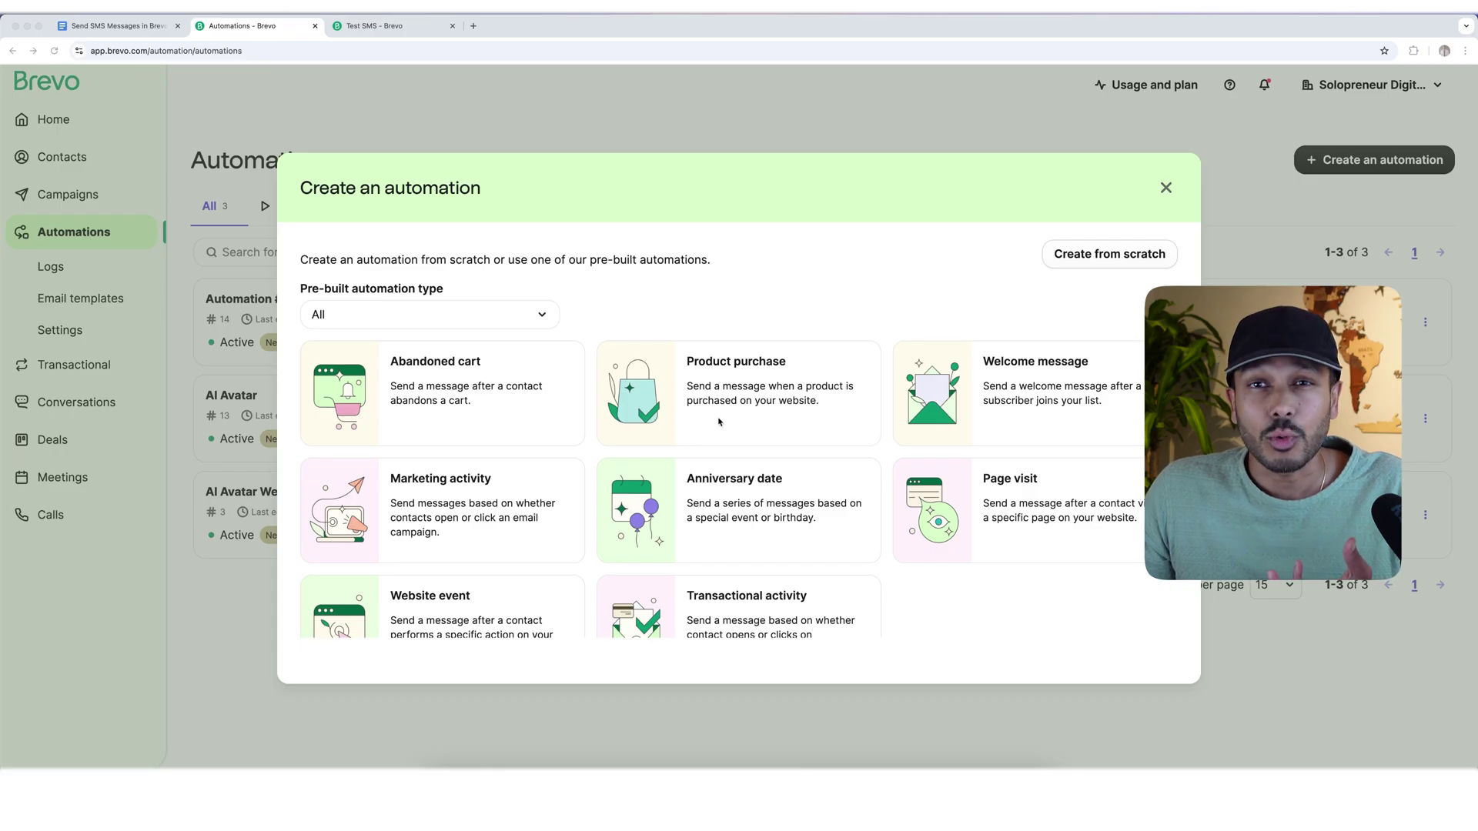
Start a blank automation with a Form submitted trigger on Brevo Form, and save it
click(1109, 254)
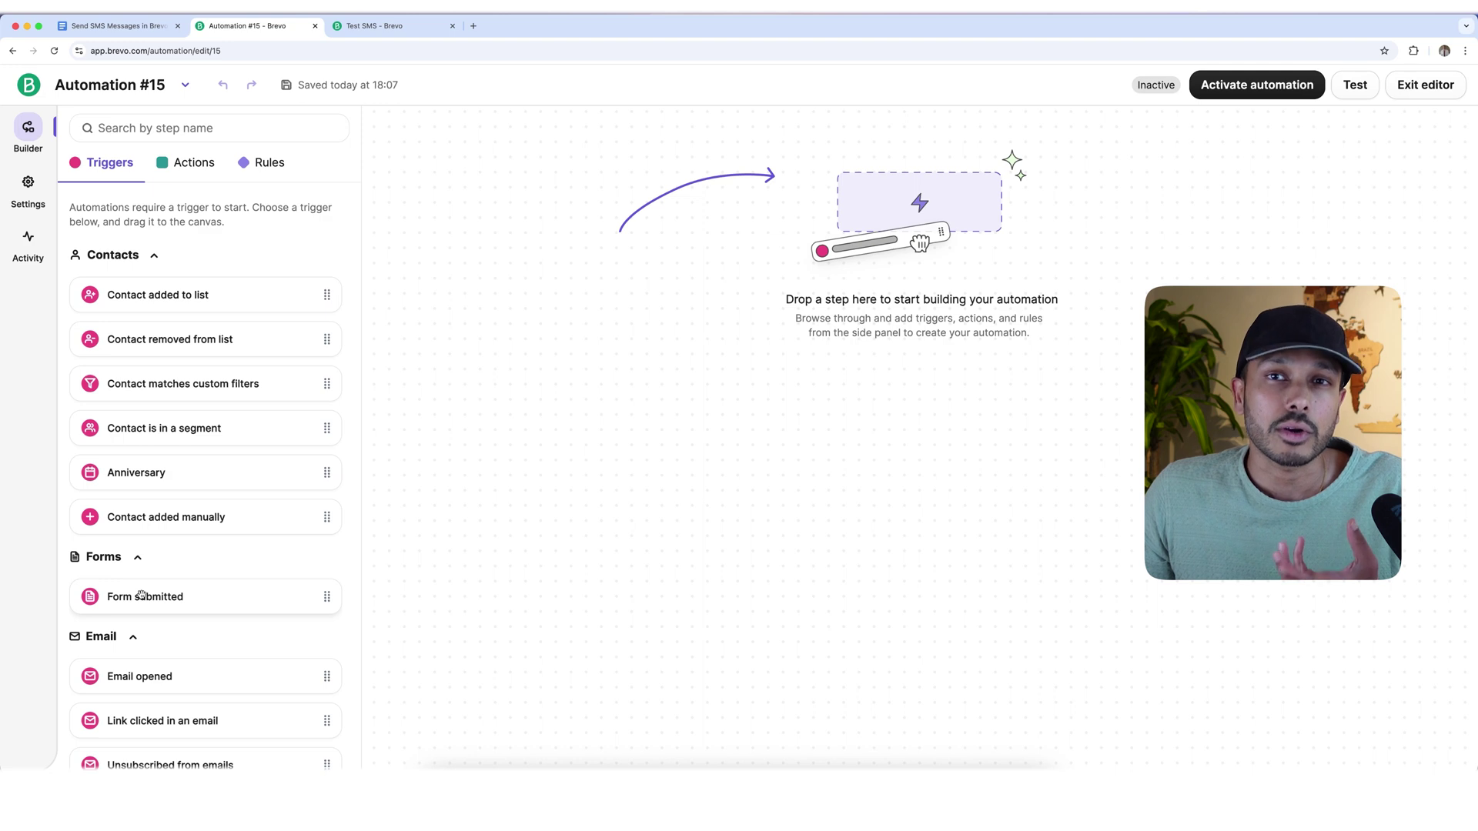
drag(113, 599, 936, 279)
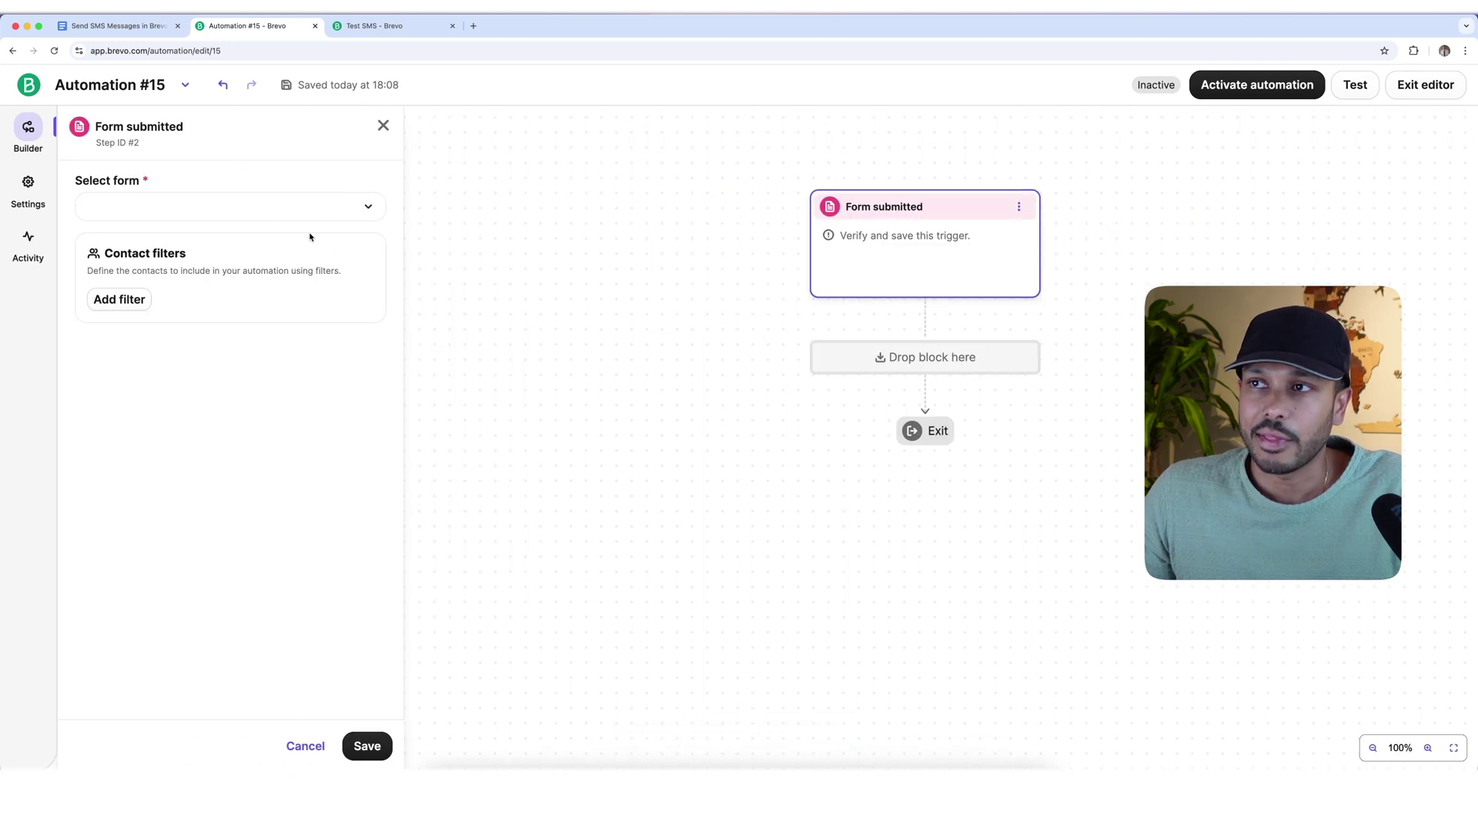
click(215, 208)
click(173, 245)
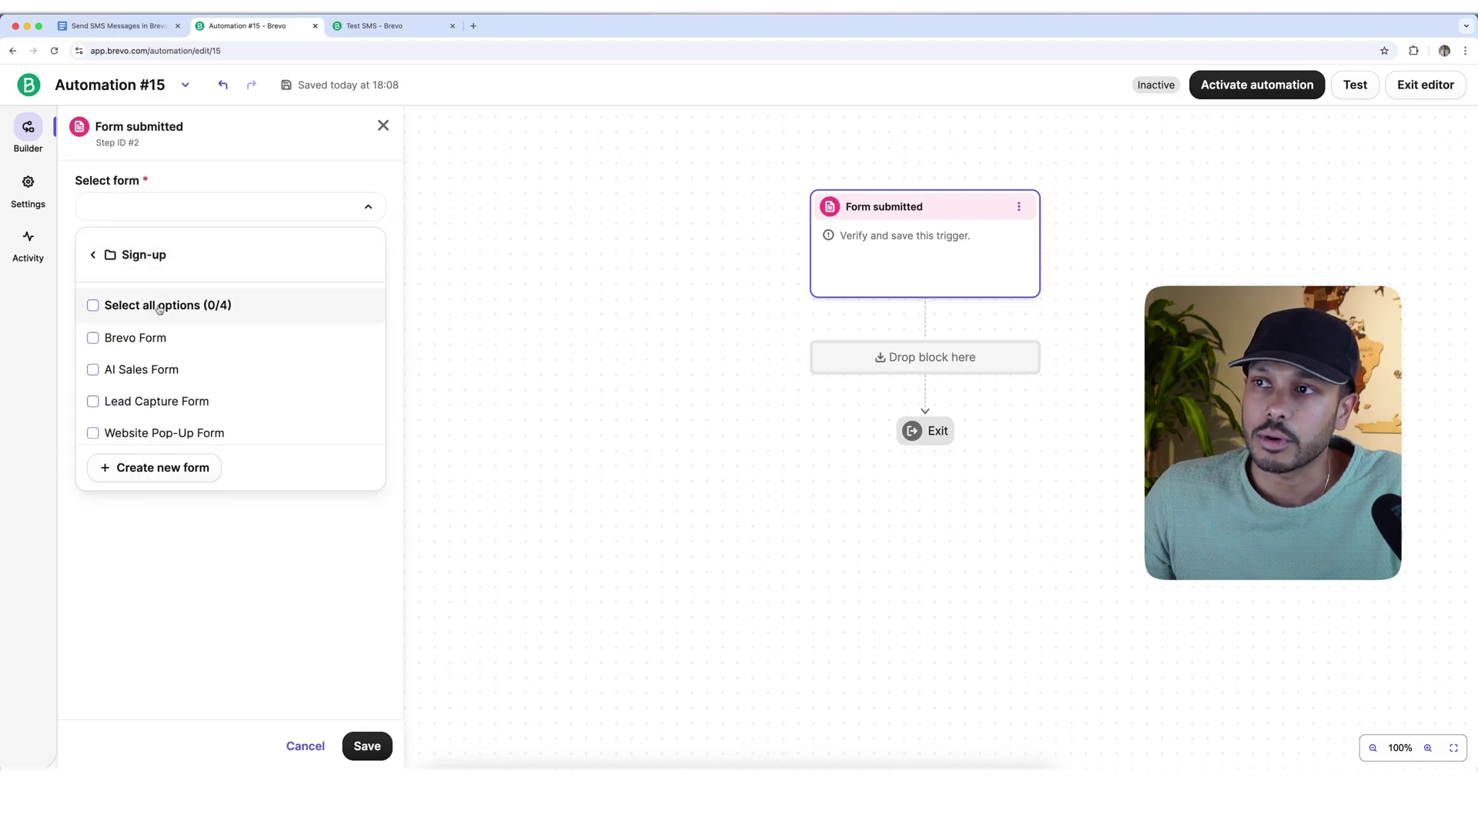
click(133, 338)
click(368, 744)
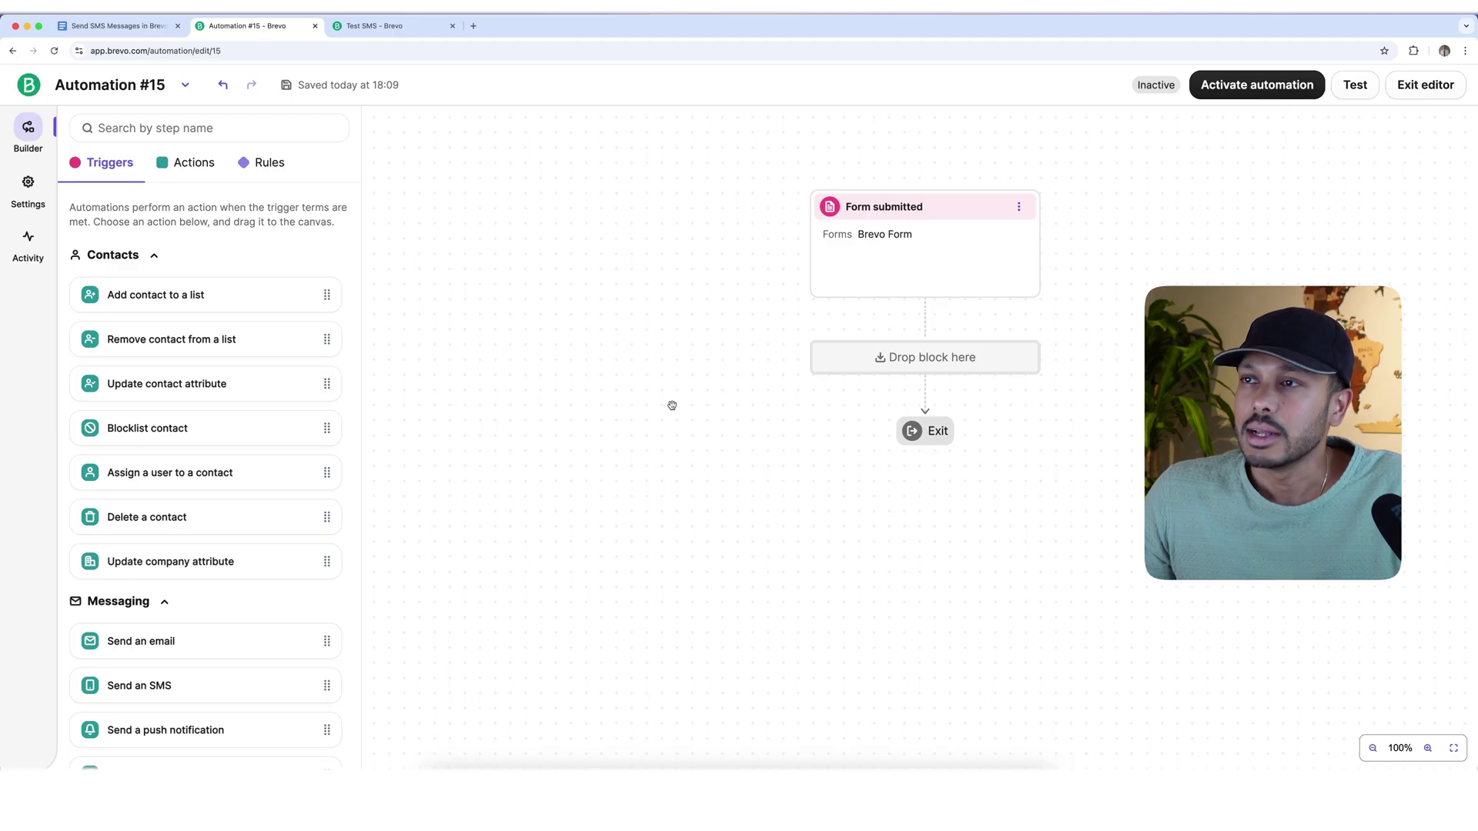
Add a time delay after the trigger set to 1 hour, 0 minutes, and save it
click(263, 166)
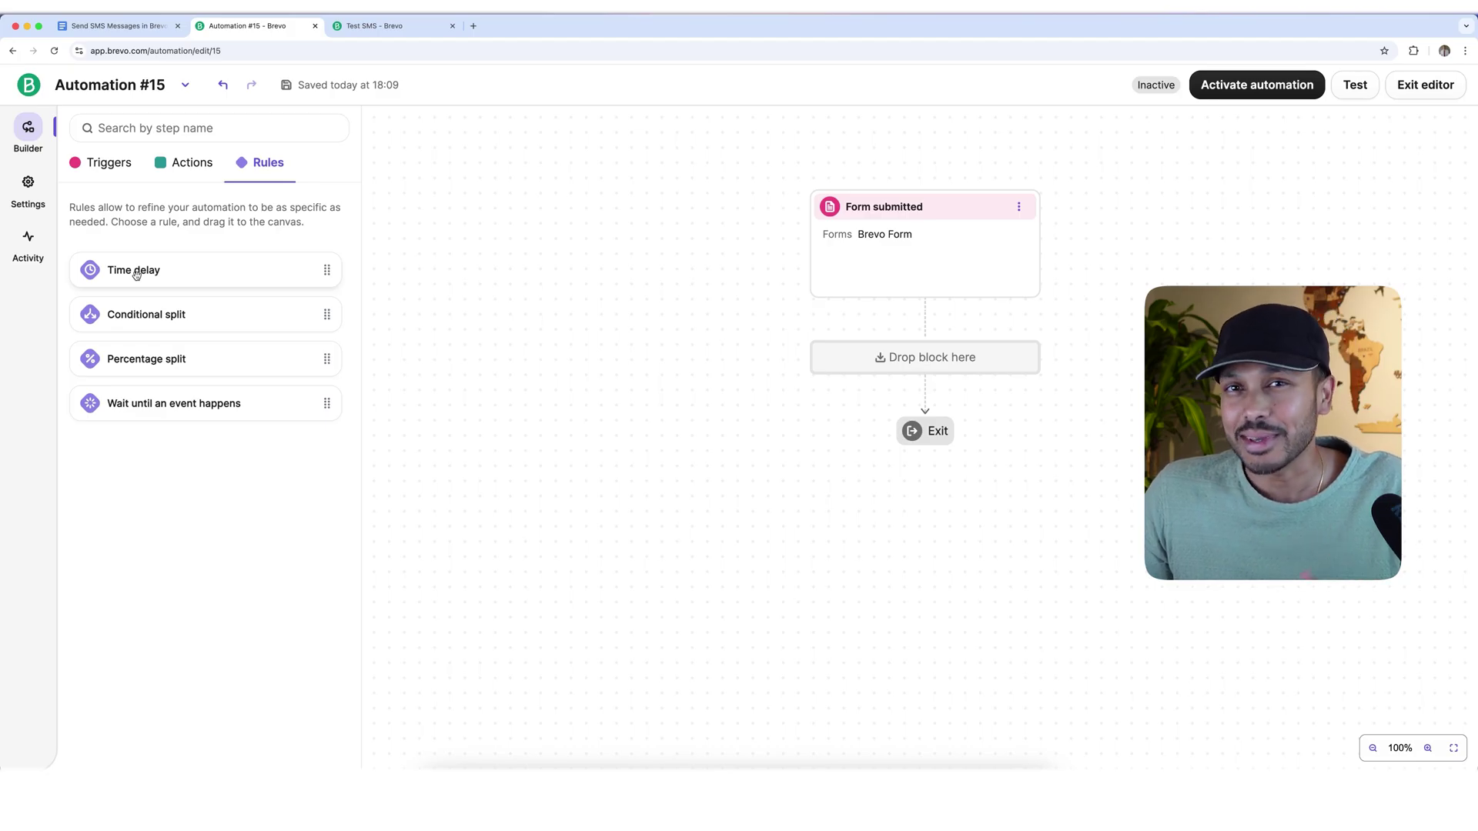
drag(136, 274, 841, 366)
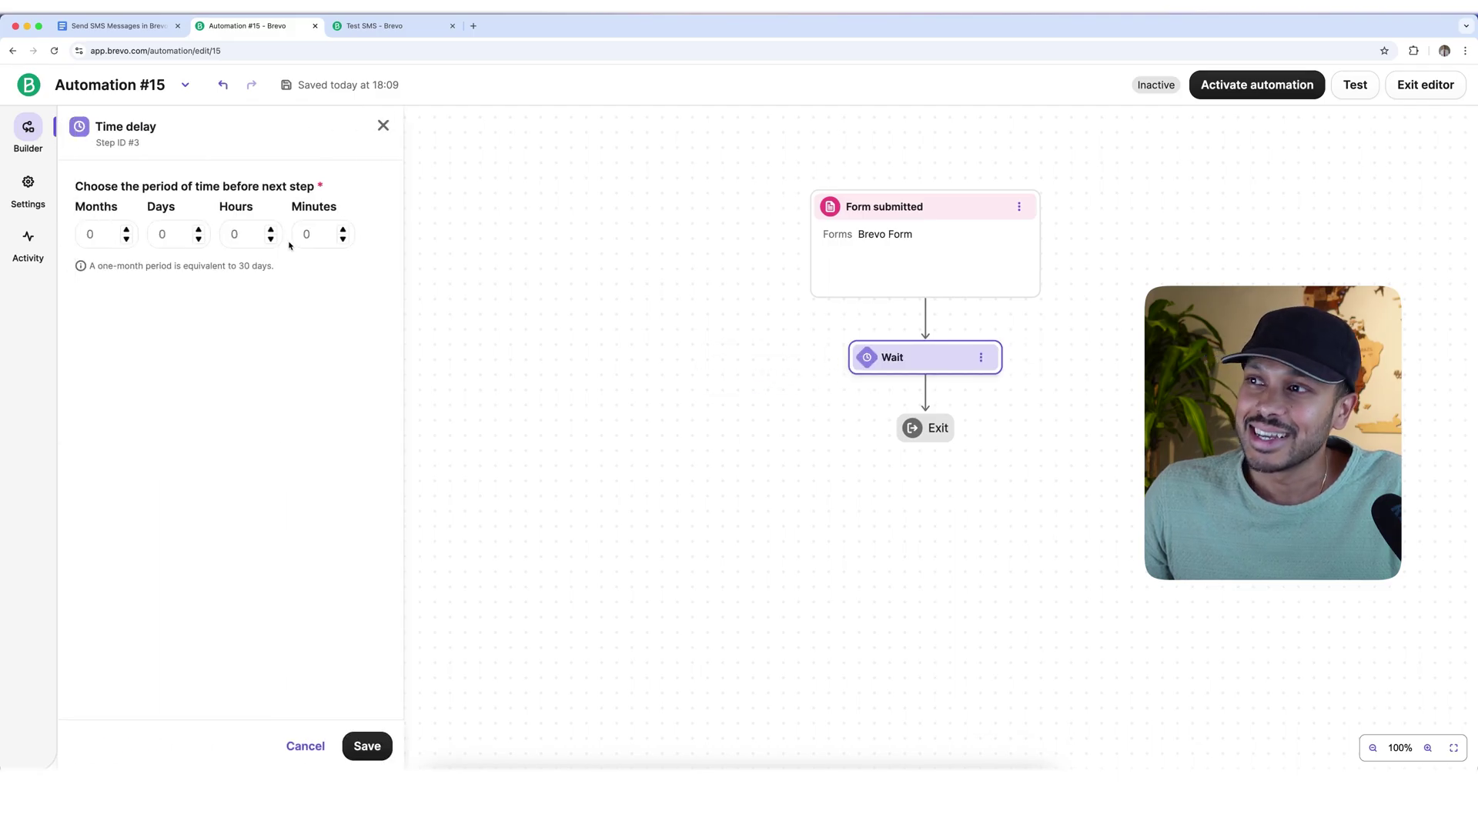
click(306, 235)
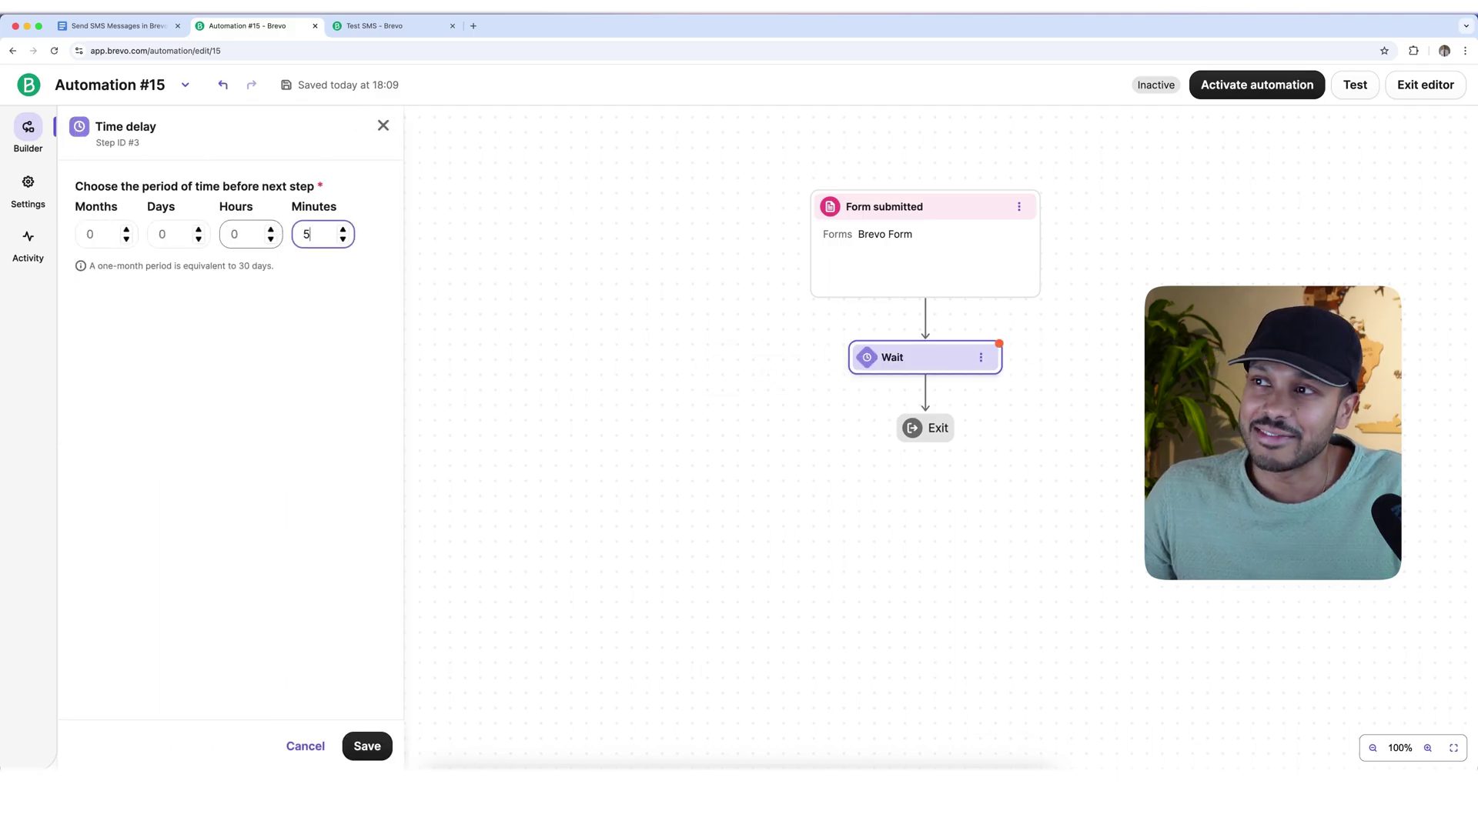
click(237, 237)
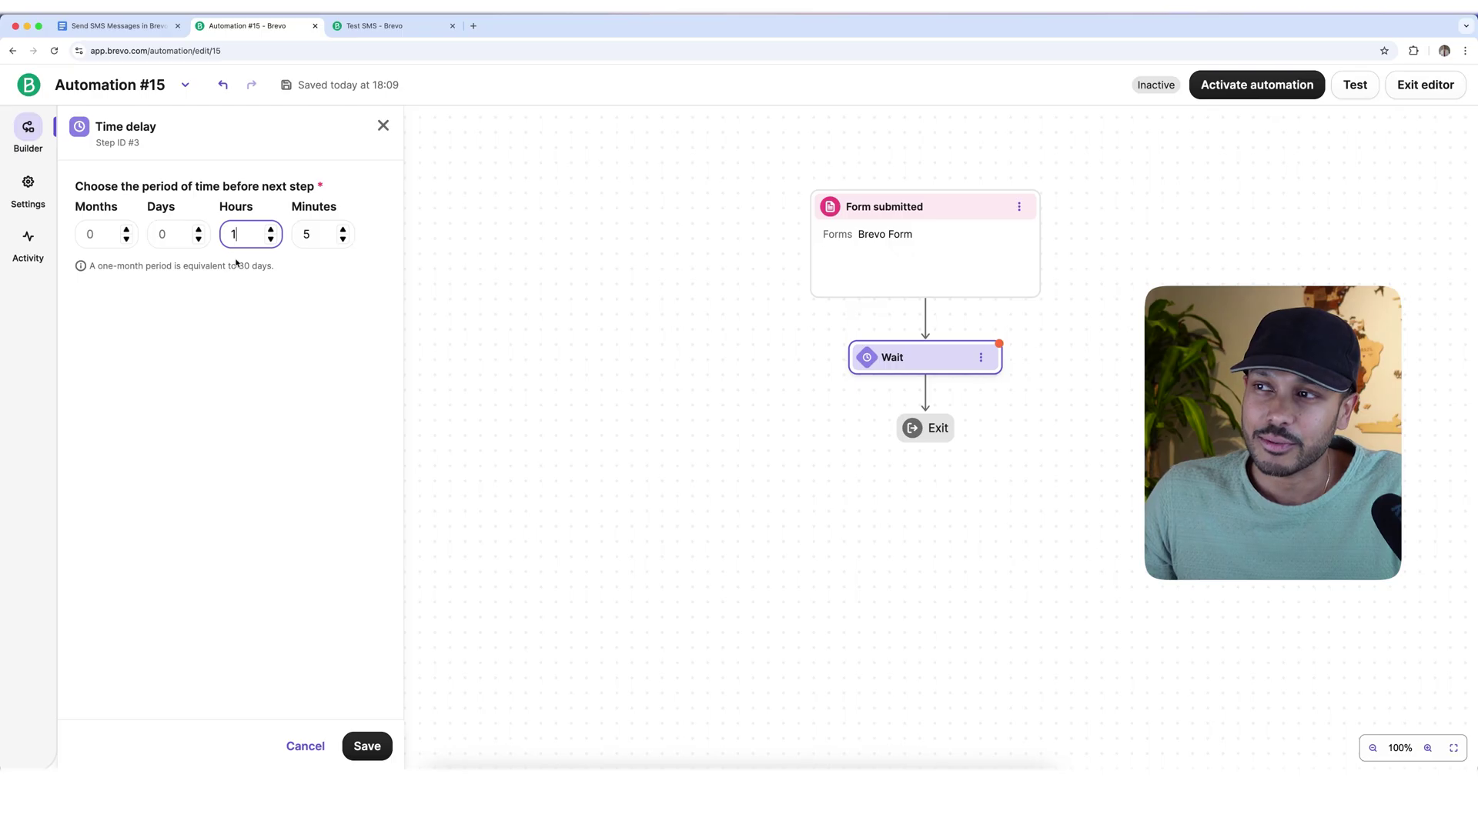
text(1)
key(Tab)
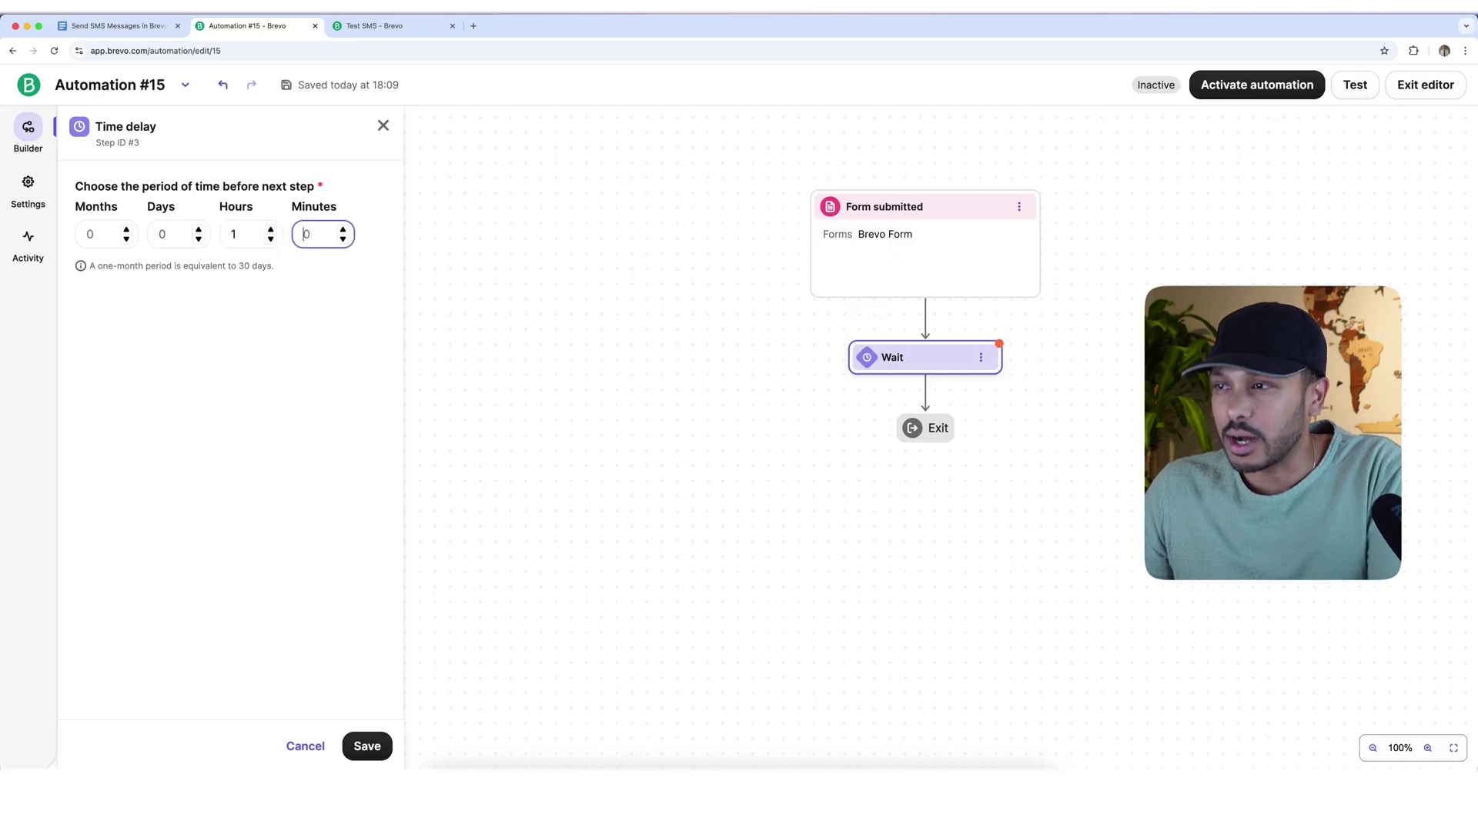
key(BackSpace)
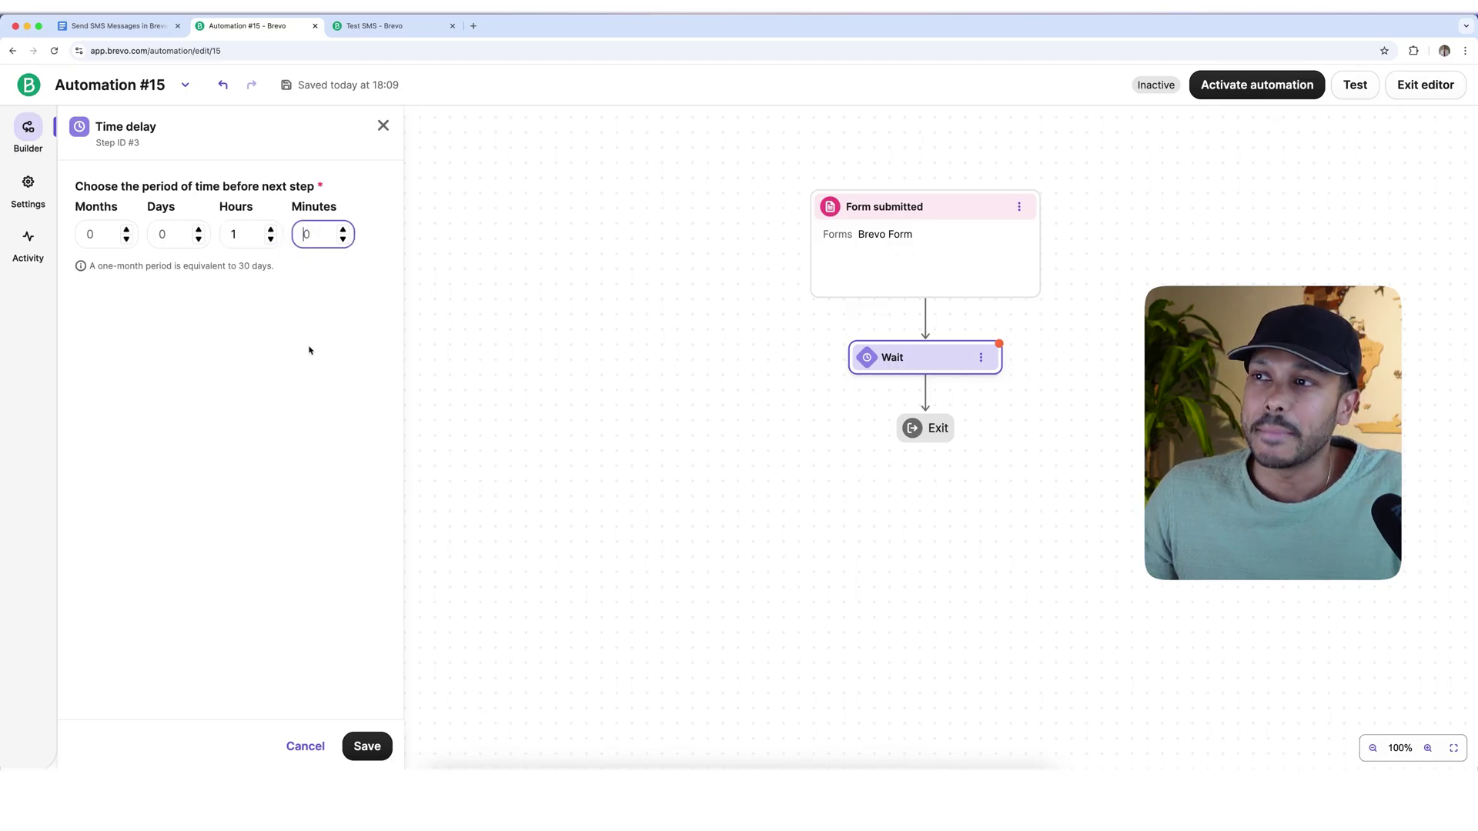
click(364, 746)
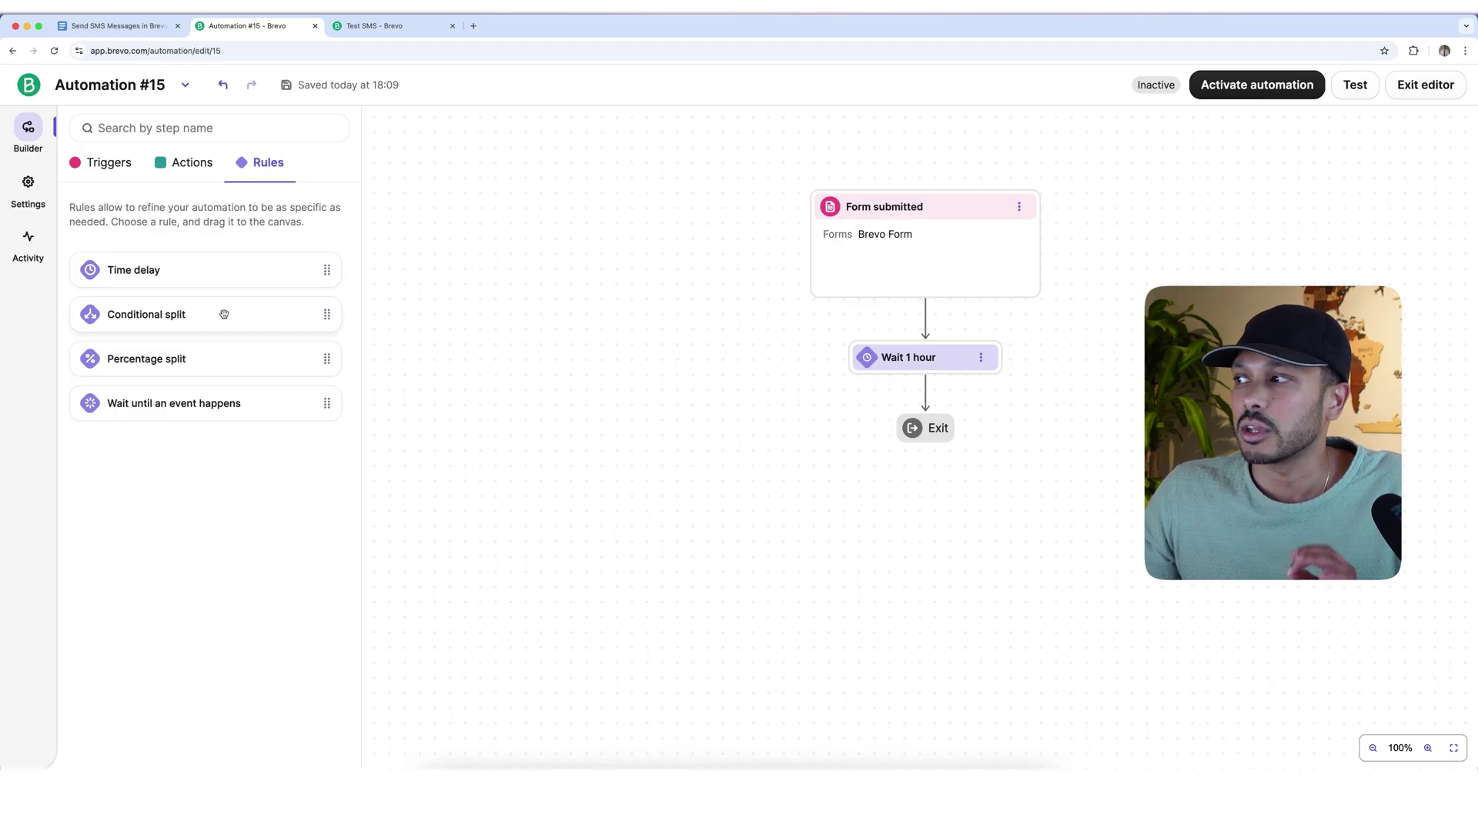
Add a promotional Send an SMS step after the wait with sender Solopreneur
click(166, 162)
click(104, 162)
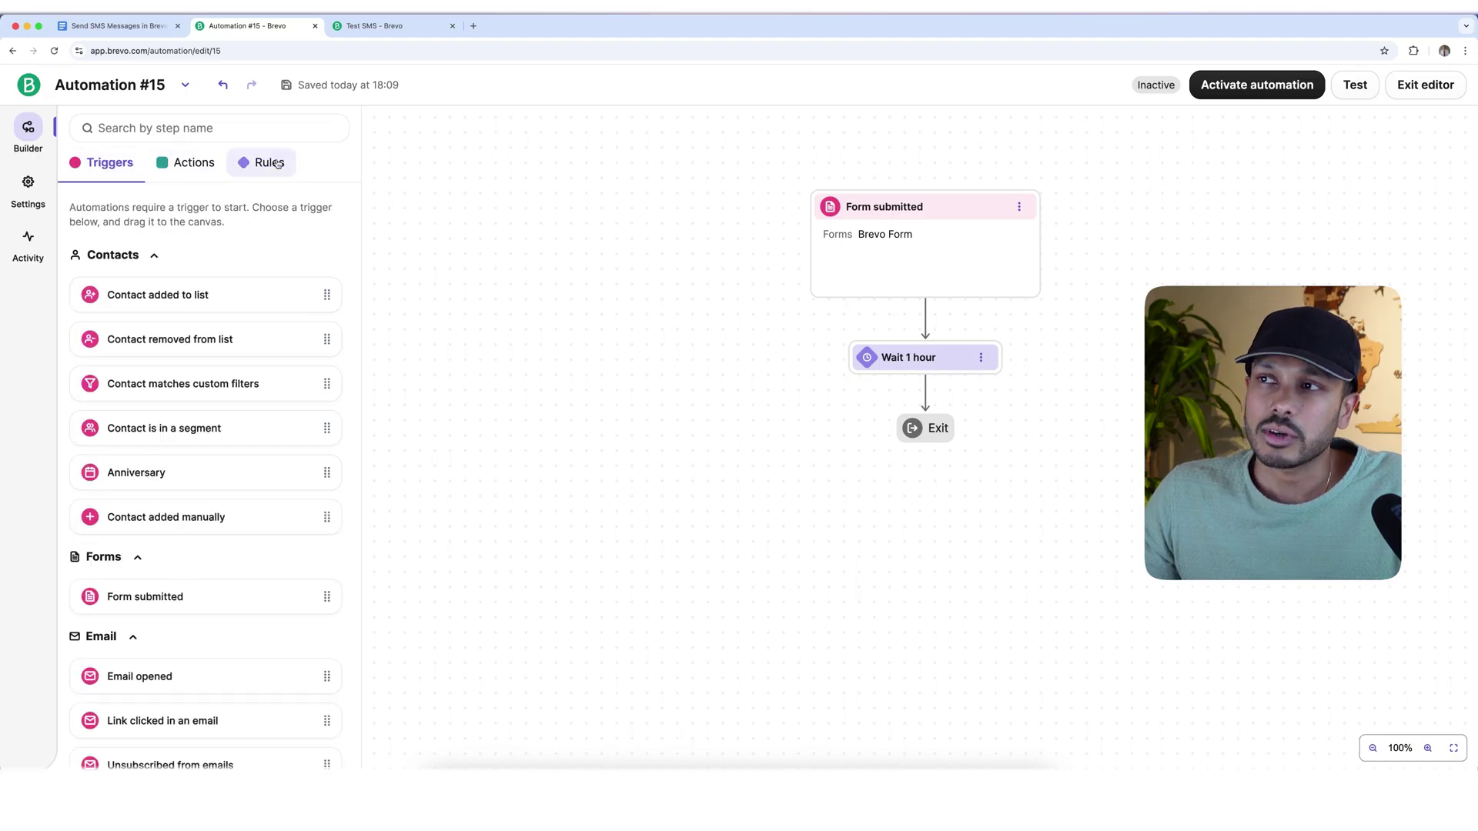
click(266, 163)
click(170, 164)
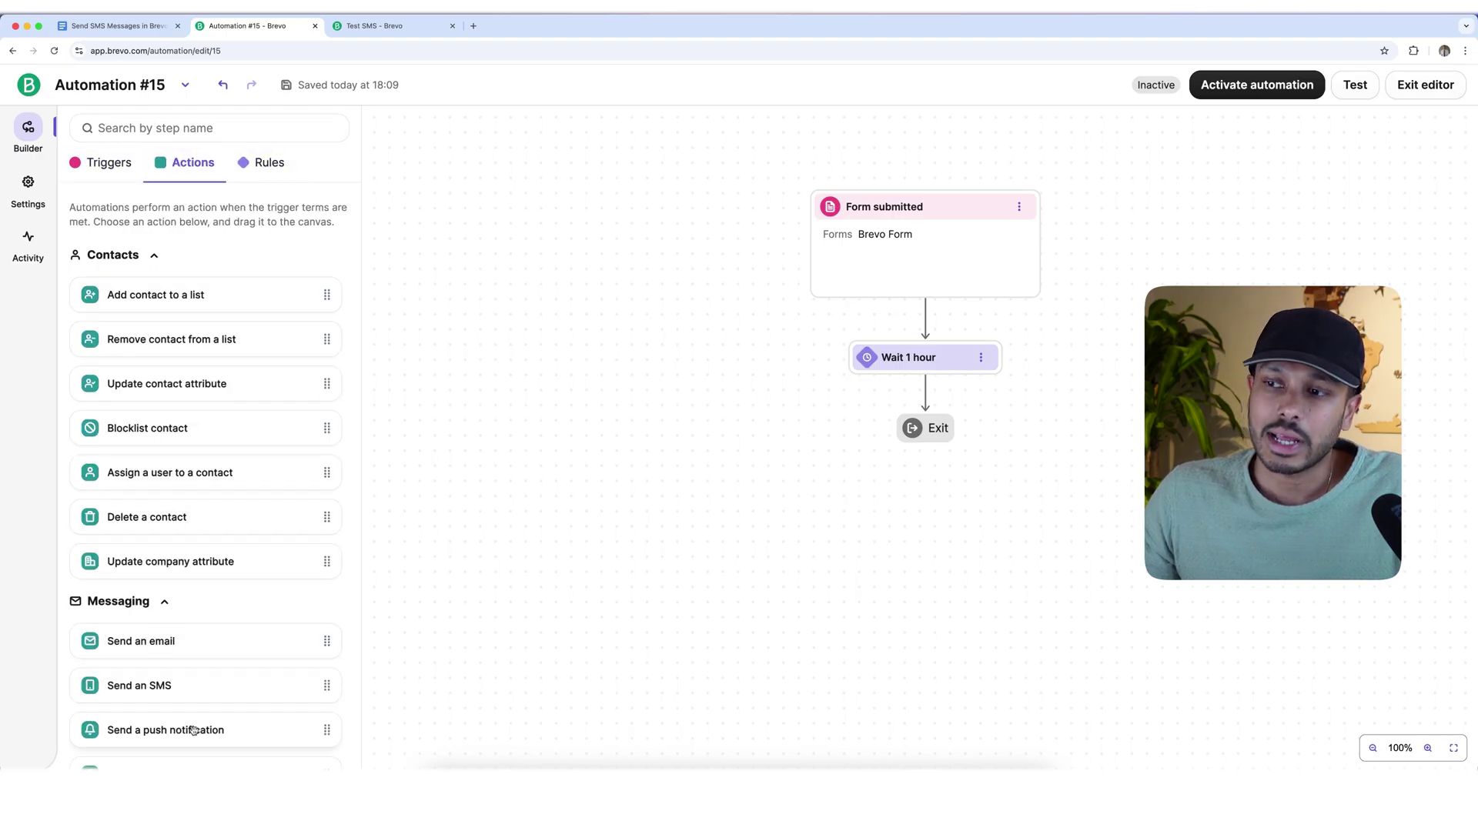
drag(119, 686, 929, 421)
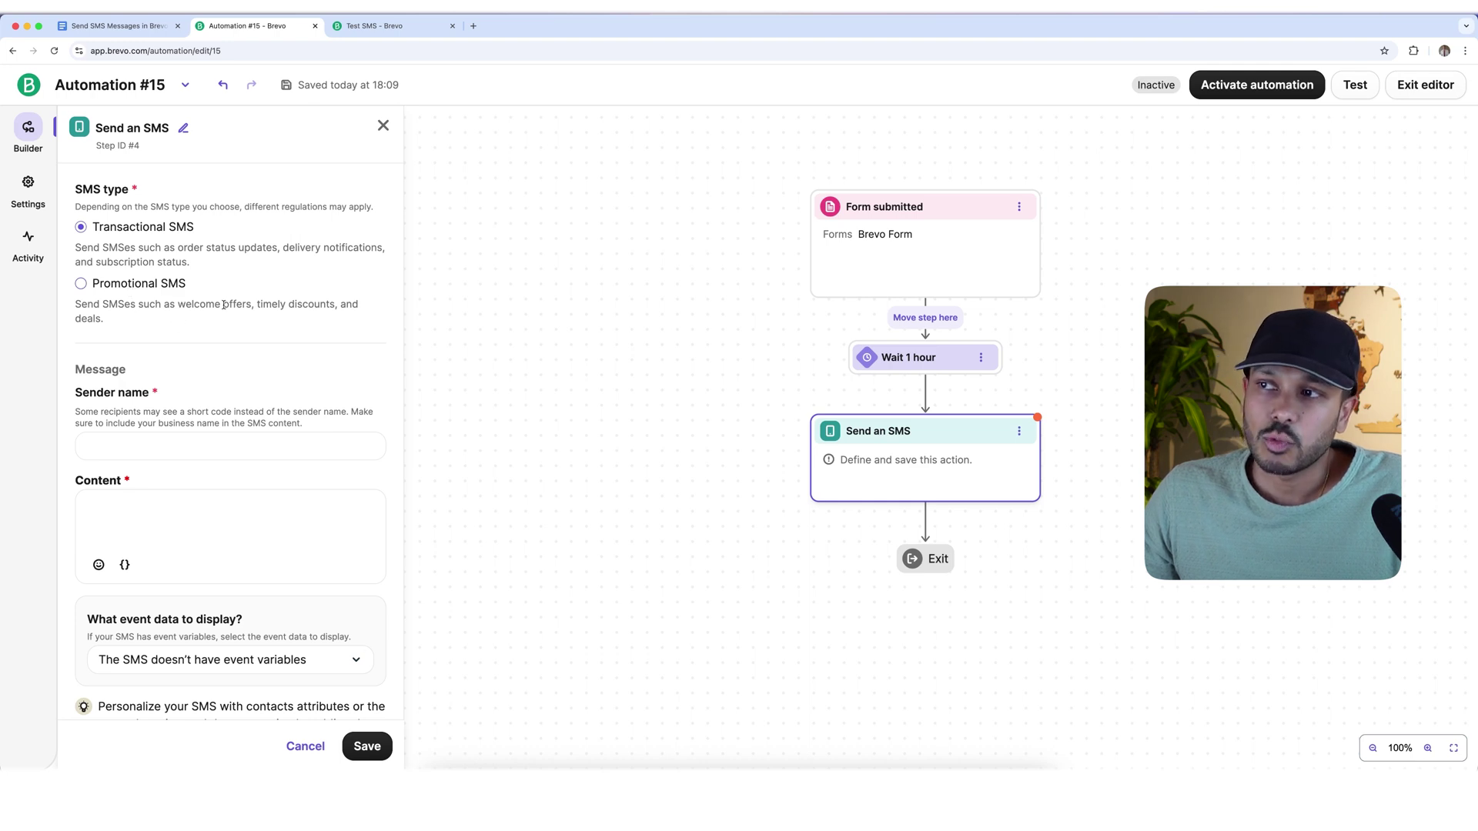
click(123, 293)
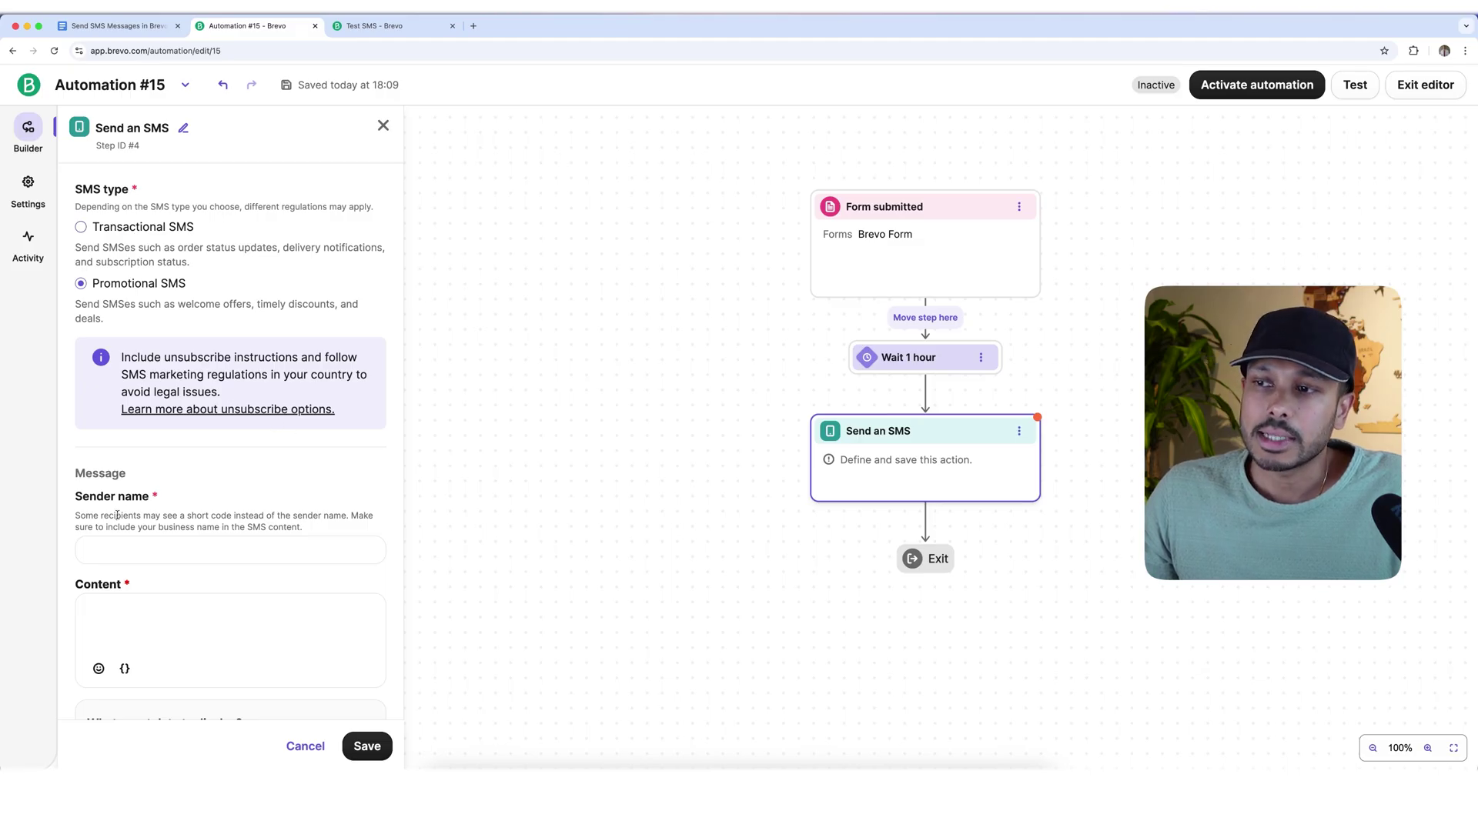
click(105, 553)
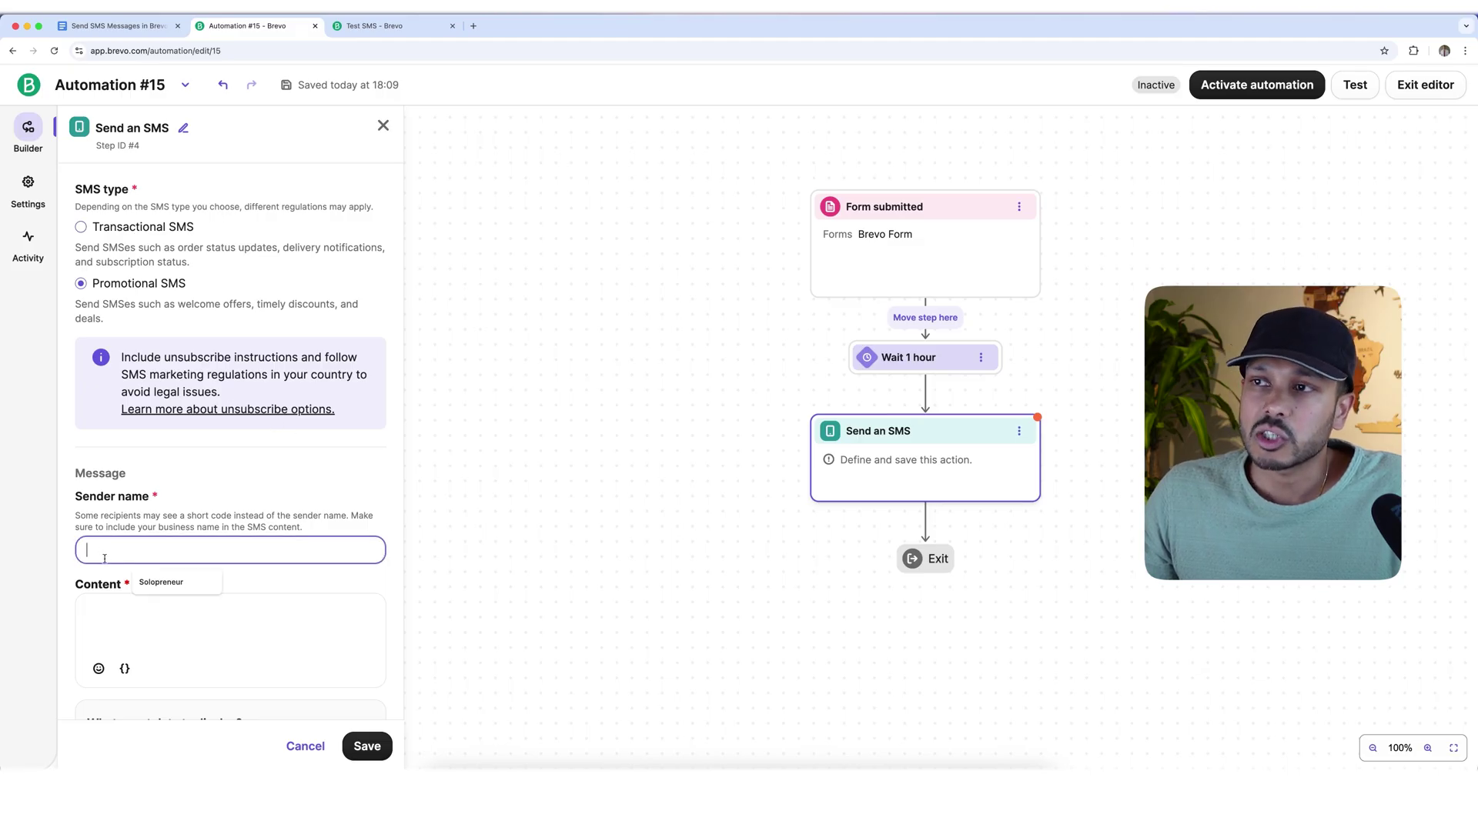
click(163, 583)
Write 'Hey welcome to my solopreneur family' followed by a comma and FIRSTNAME
click(105, 608)
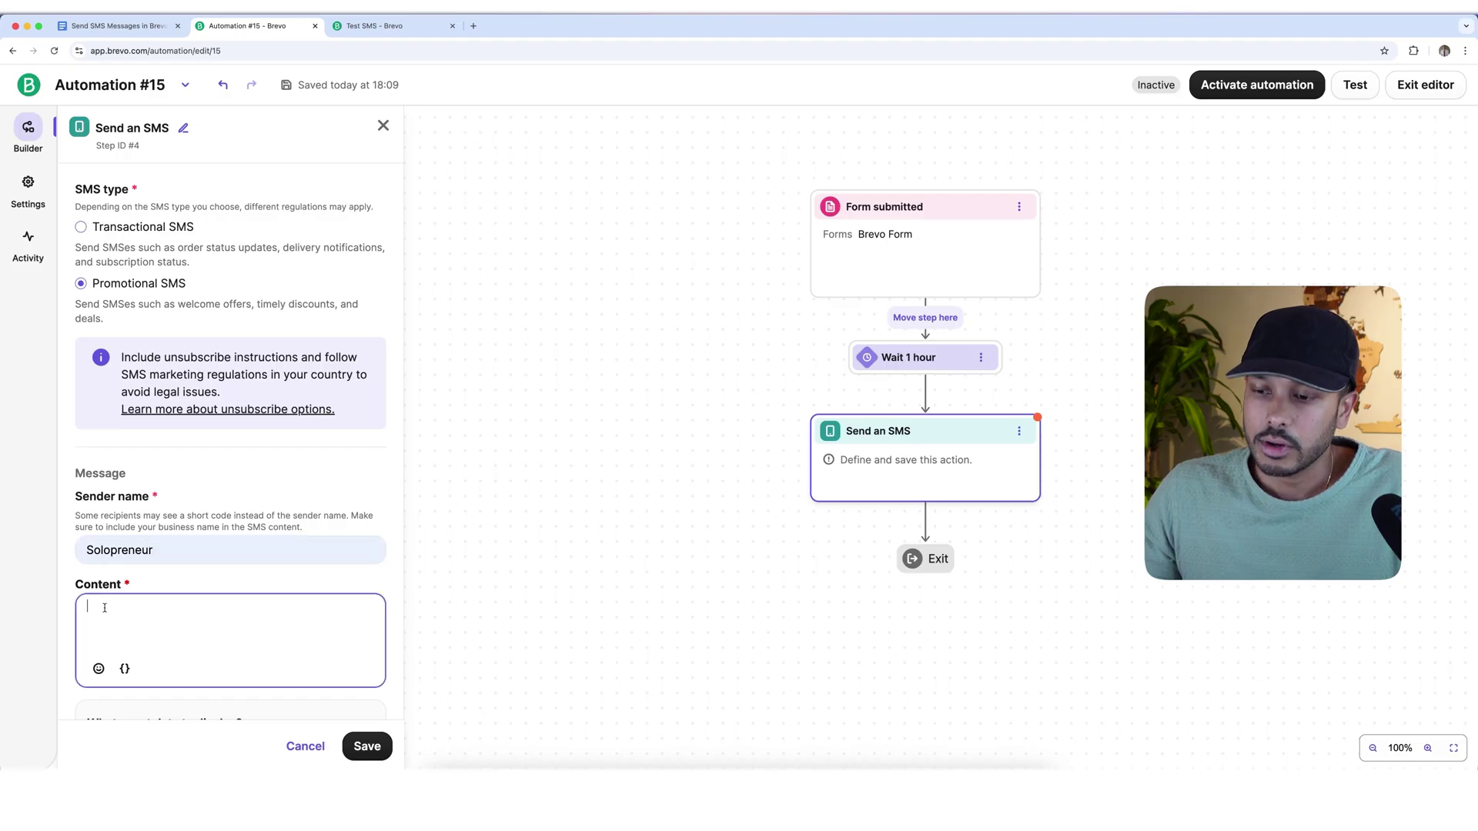
text(Hey wel)
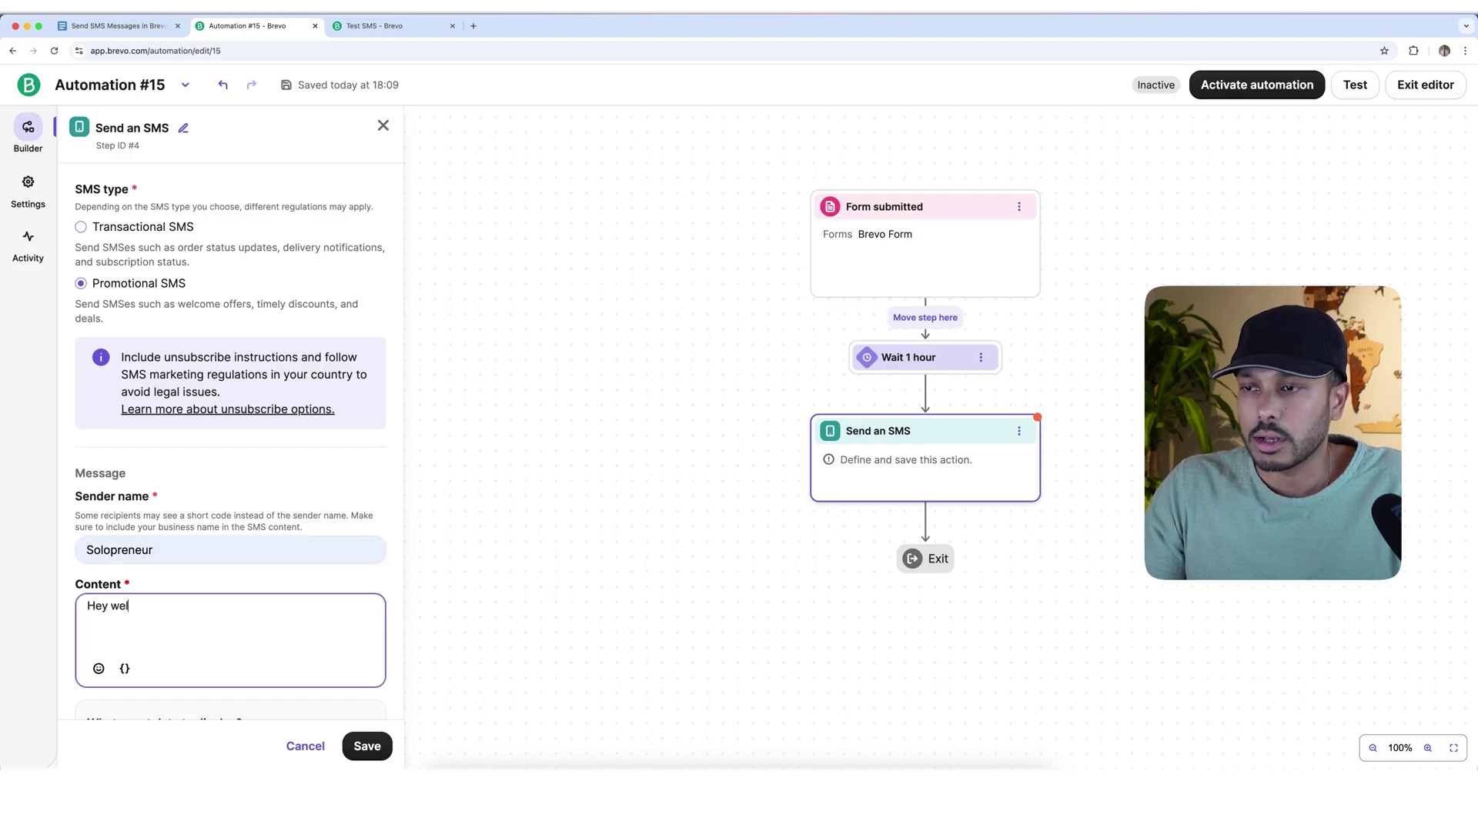
text(come )
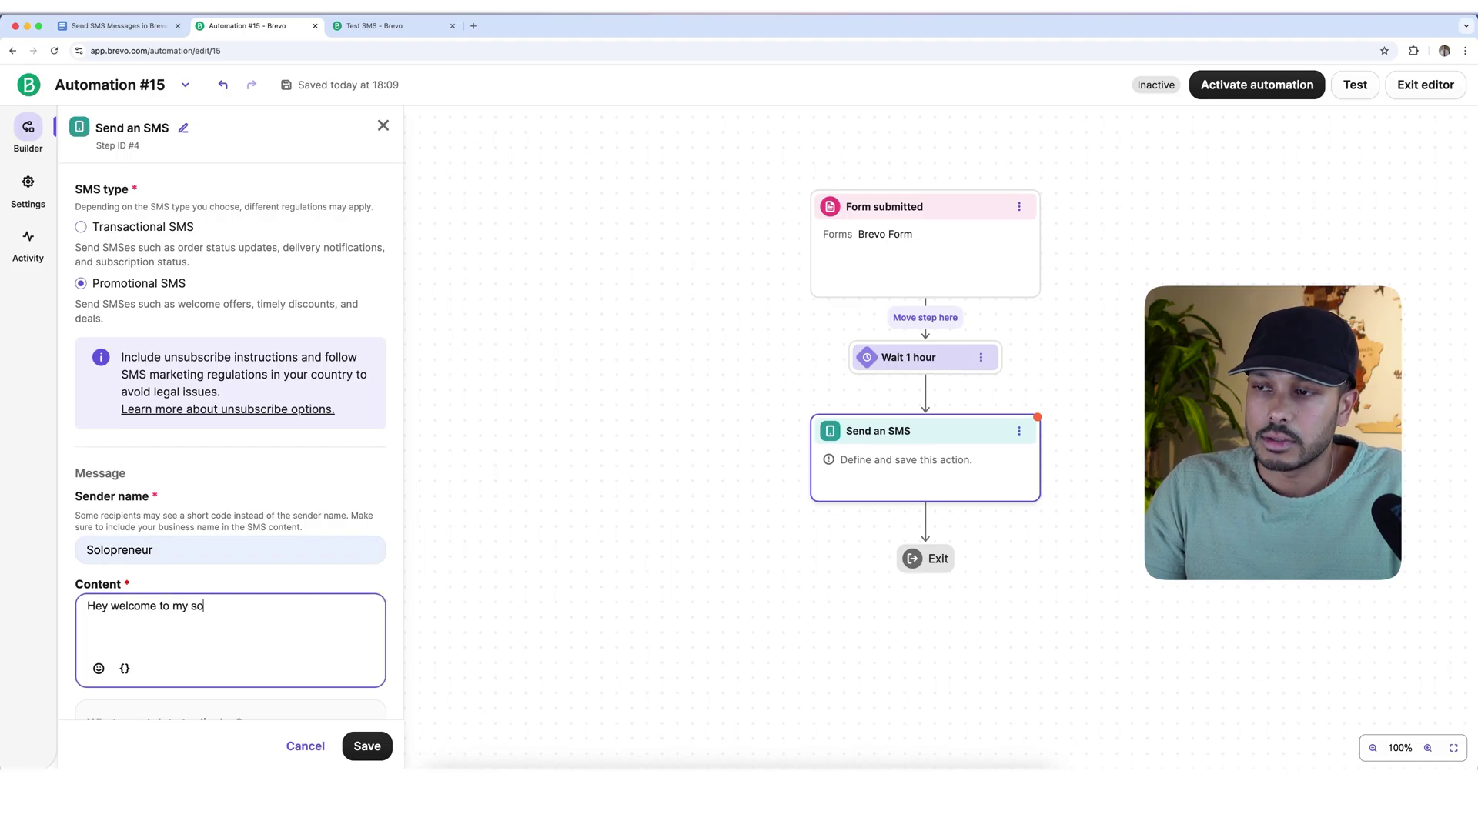
text(to my solopreneur family)
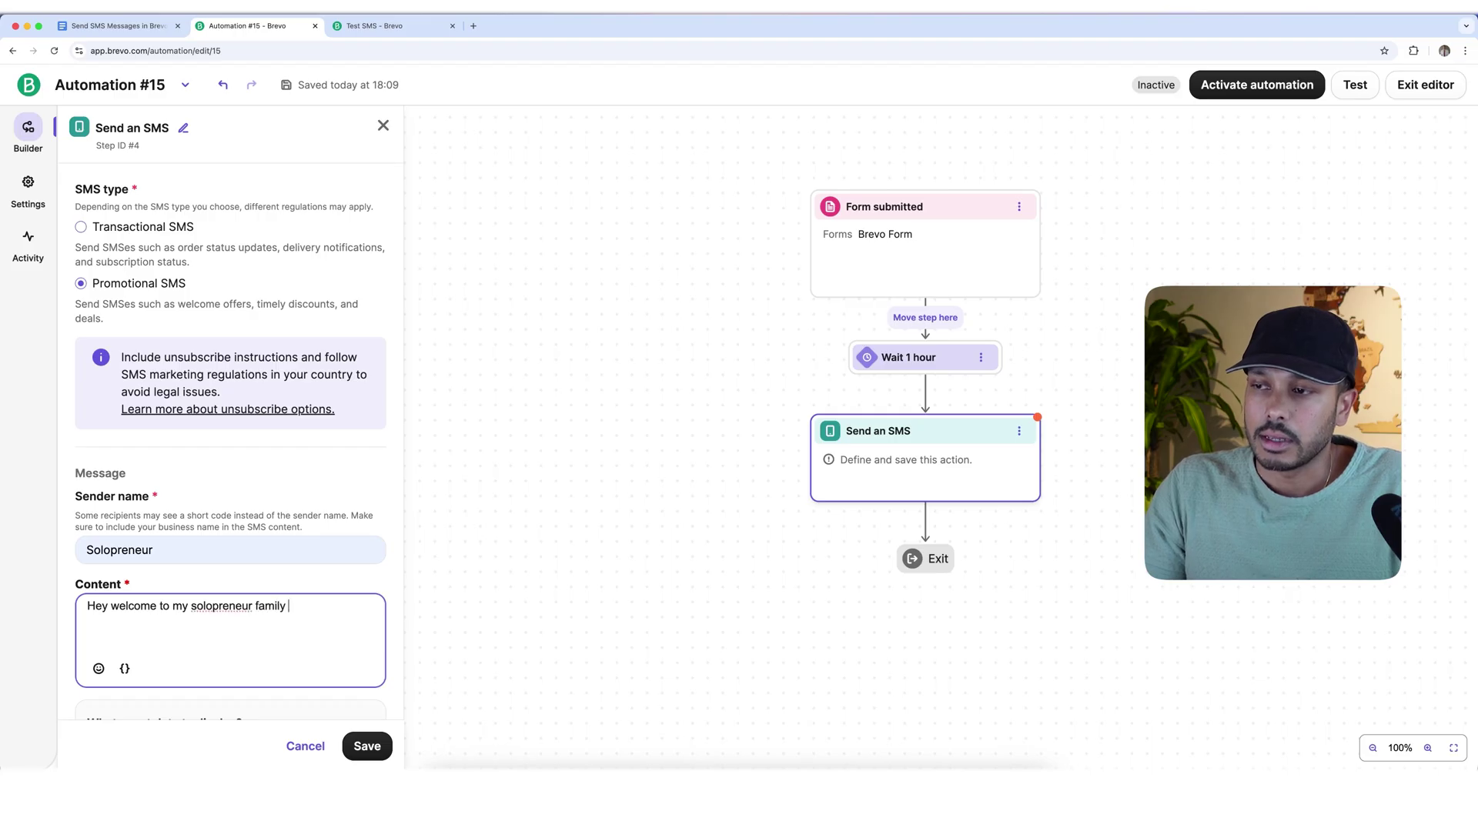
click(124, 669)
click(186, 723)
scroll(254, 704, down, 5)
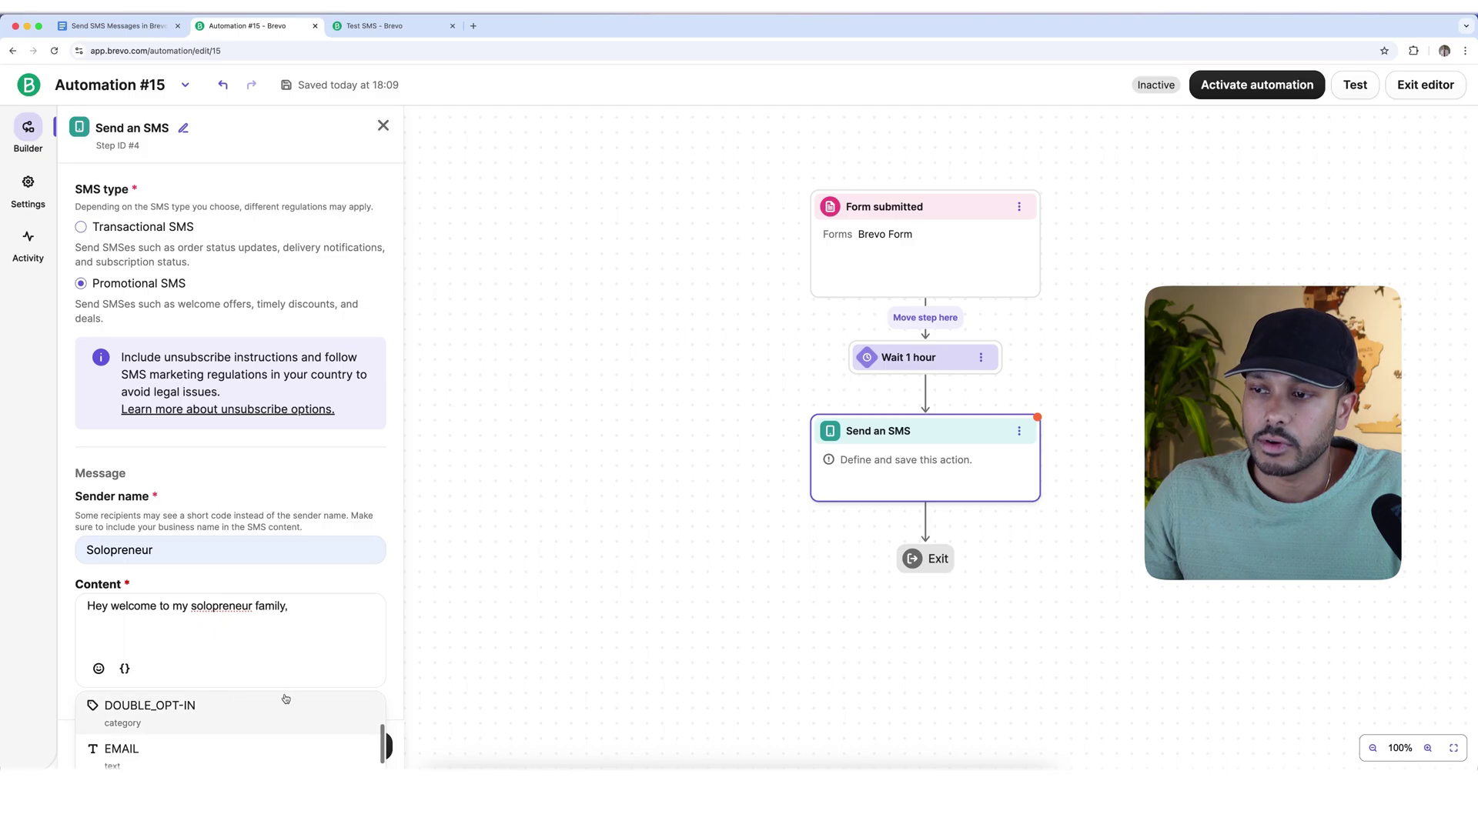
scroll(554, 699, down, 3)
scroll(397, 693, down, 3)
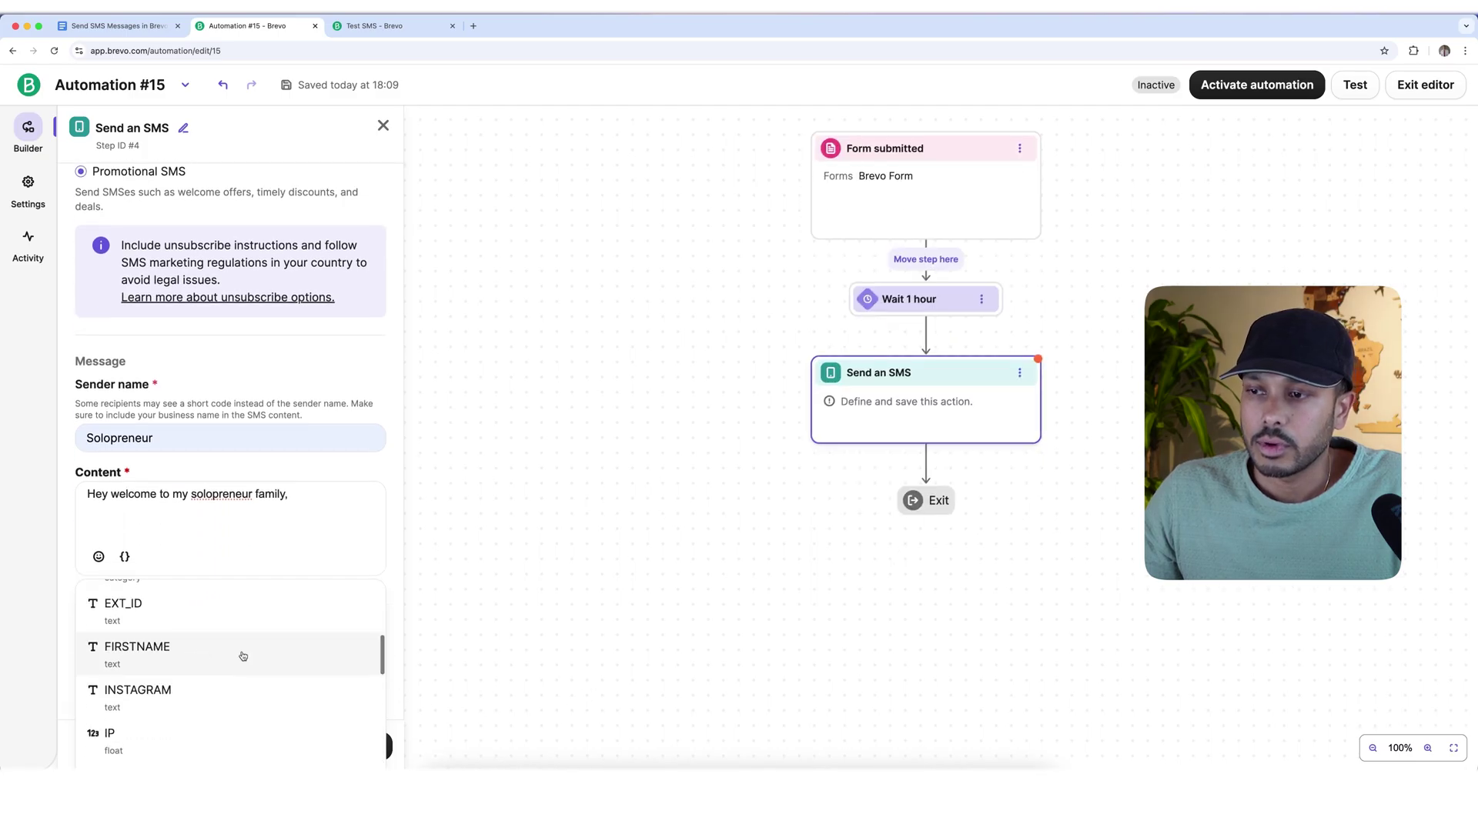
click(241, 653)
click(286, 499)
text(,)
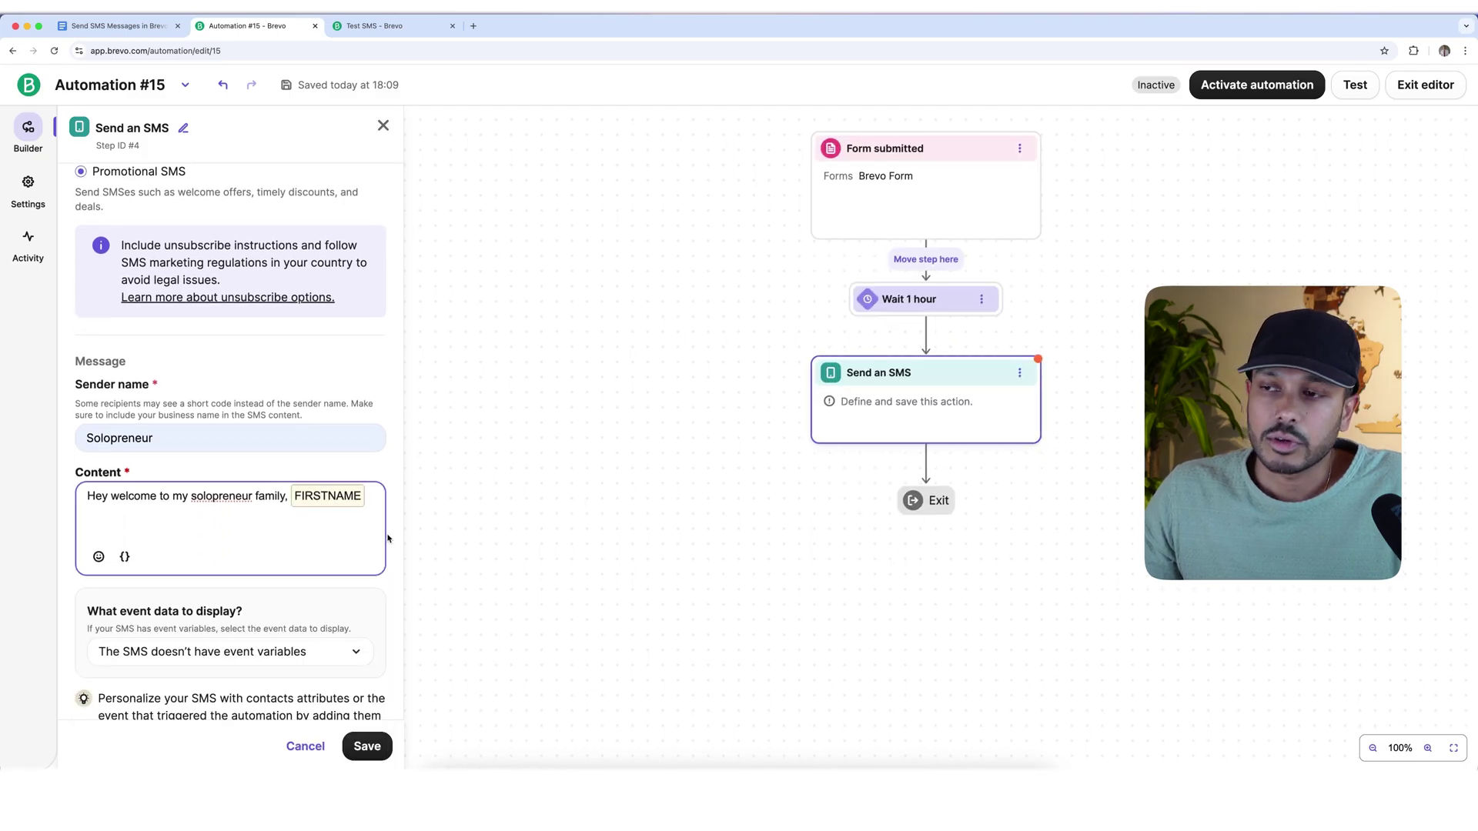
Enable US compliance with prefix Solopreneur and 'Text STOP to Opt Out', then save the step
scroll(216, 540, down, 5)
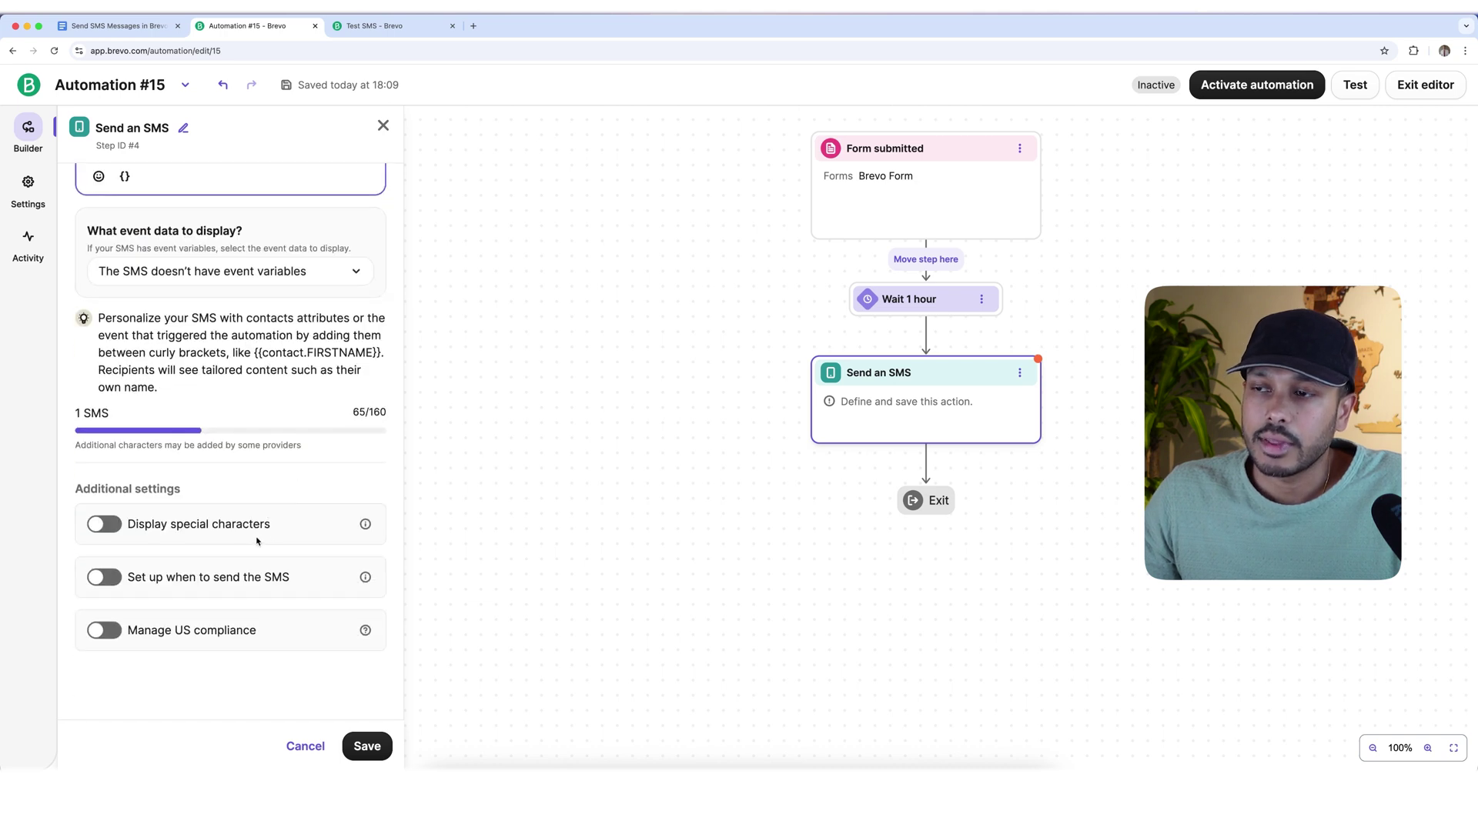
click(179, 580)
click(102, 634)
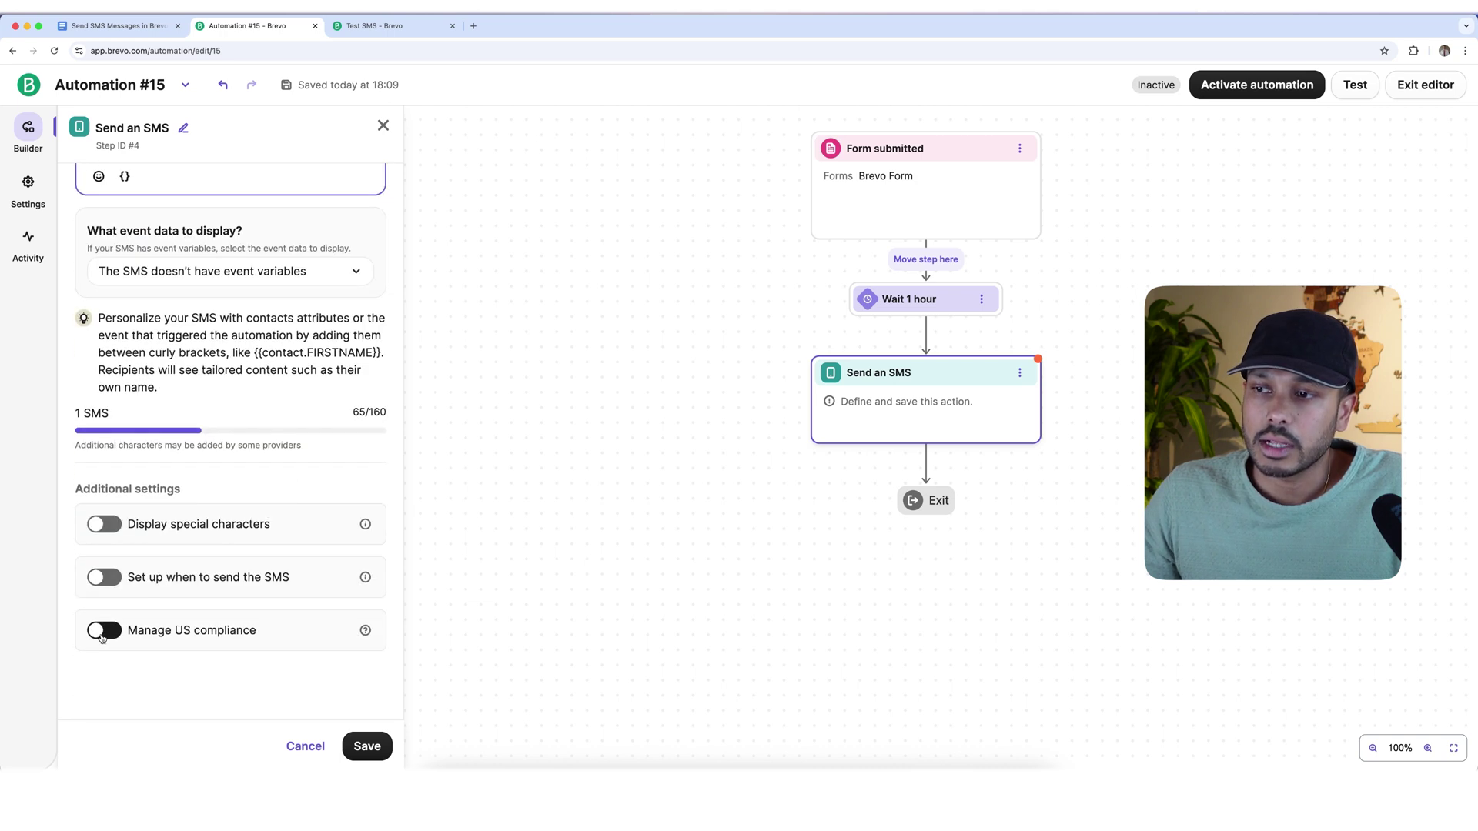
click(103, 634)
scroll(107, 627, down, 2)
click(152, 621)
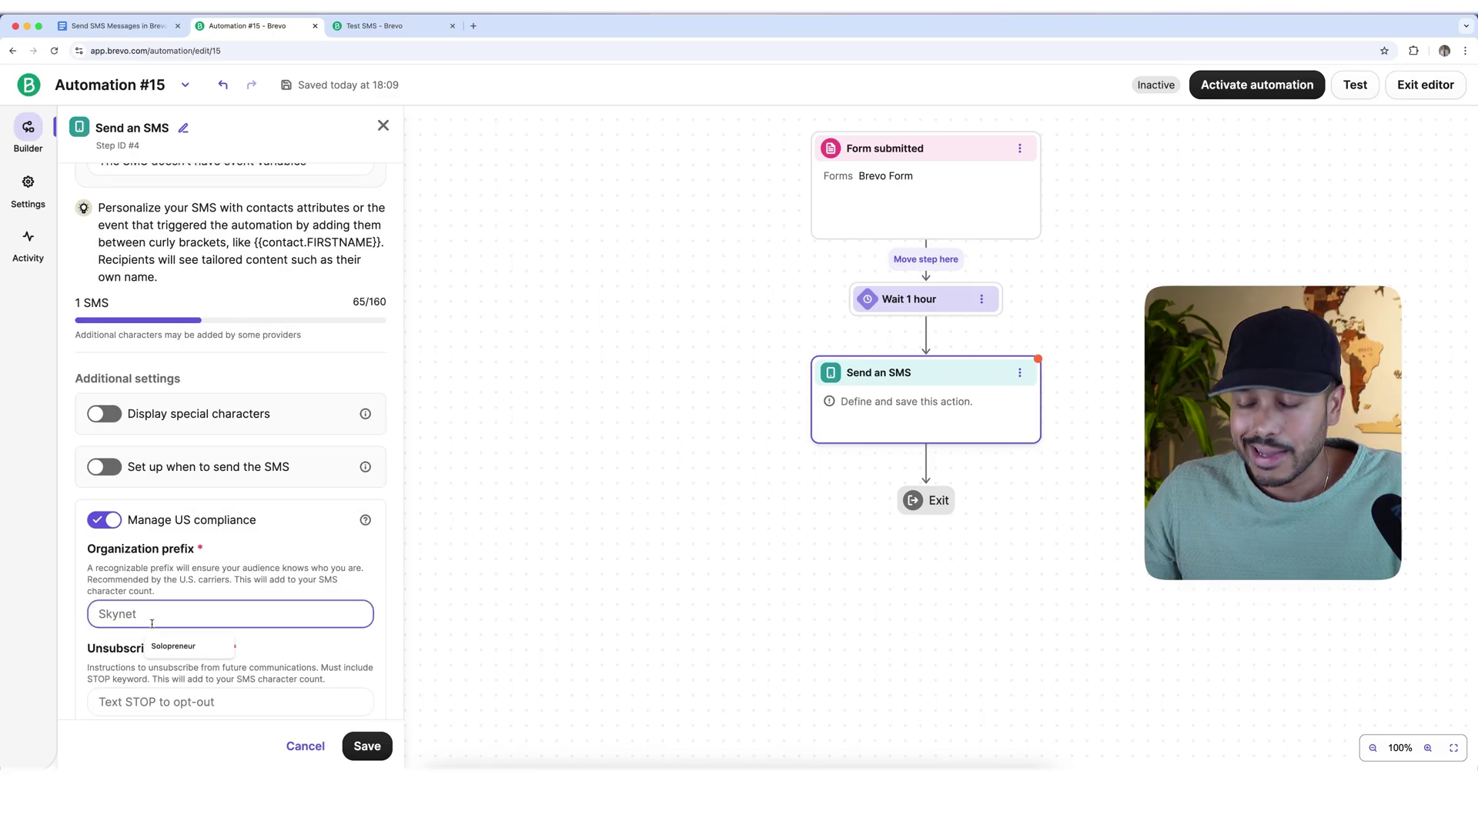
click(174, 646)
scroll(222, 665, down, 2)
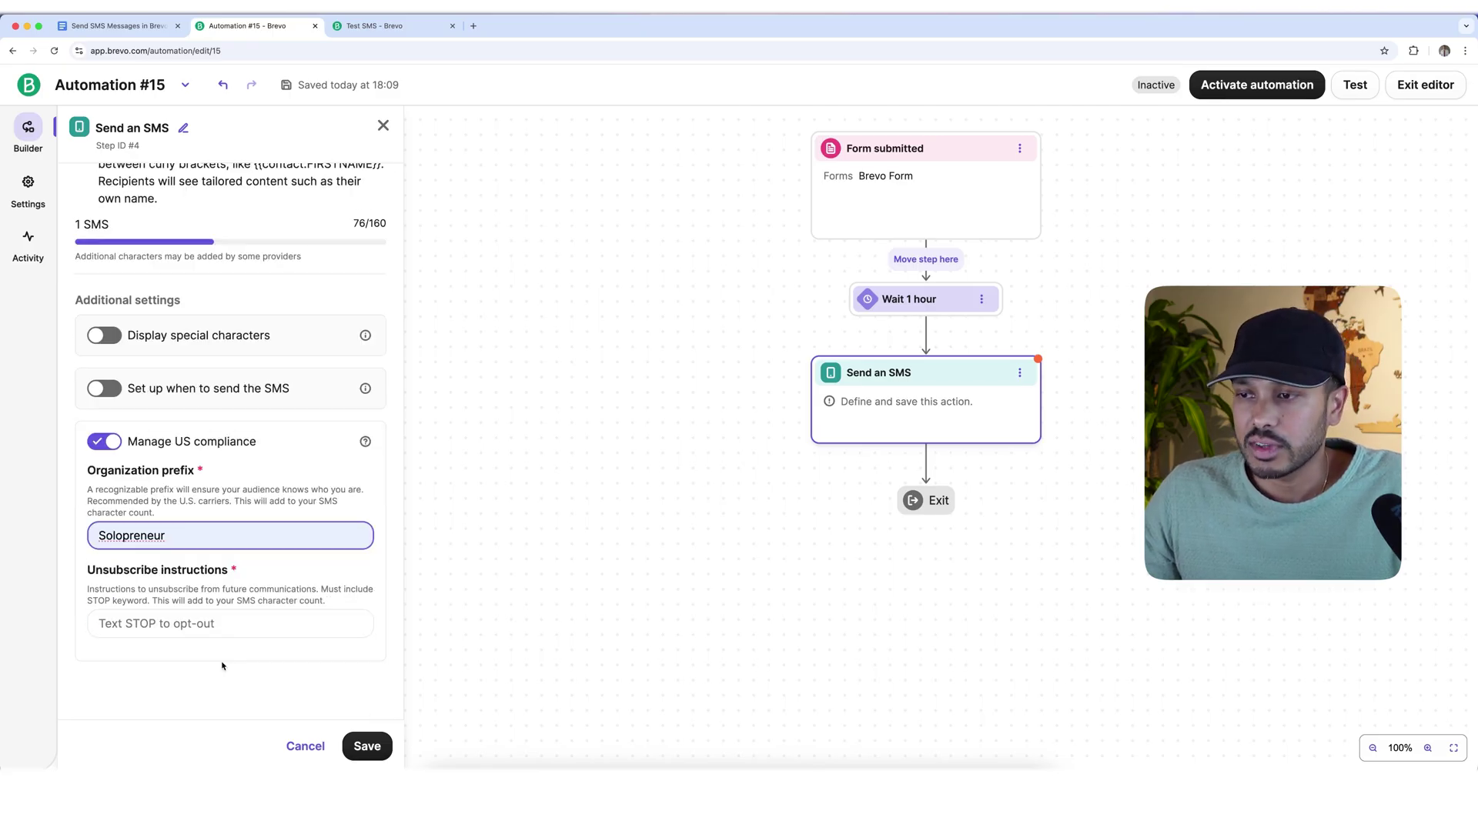
click(200, 624)
text(Text STOP to Opt Out)
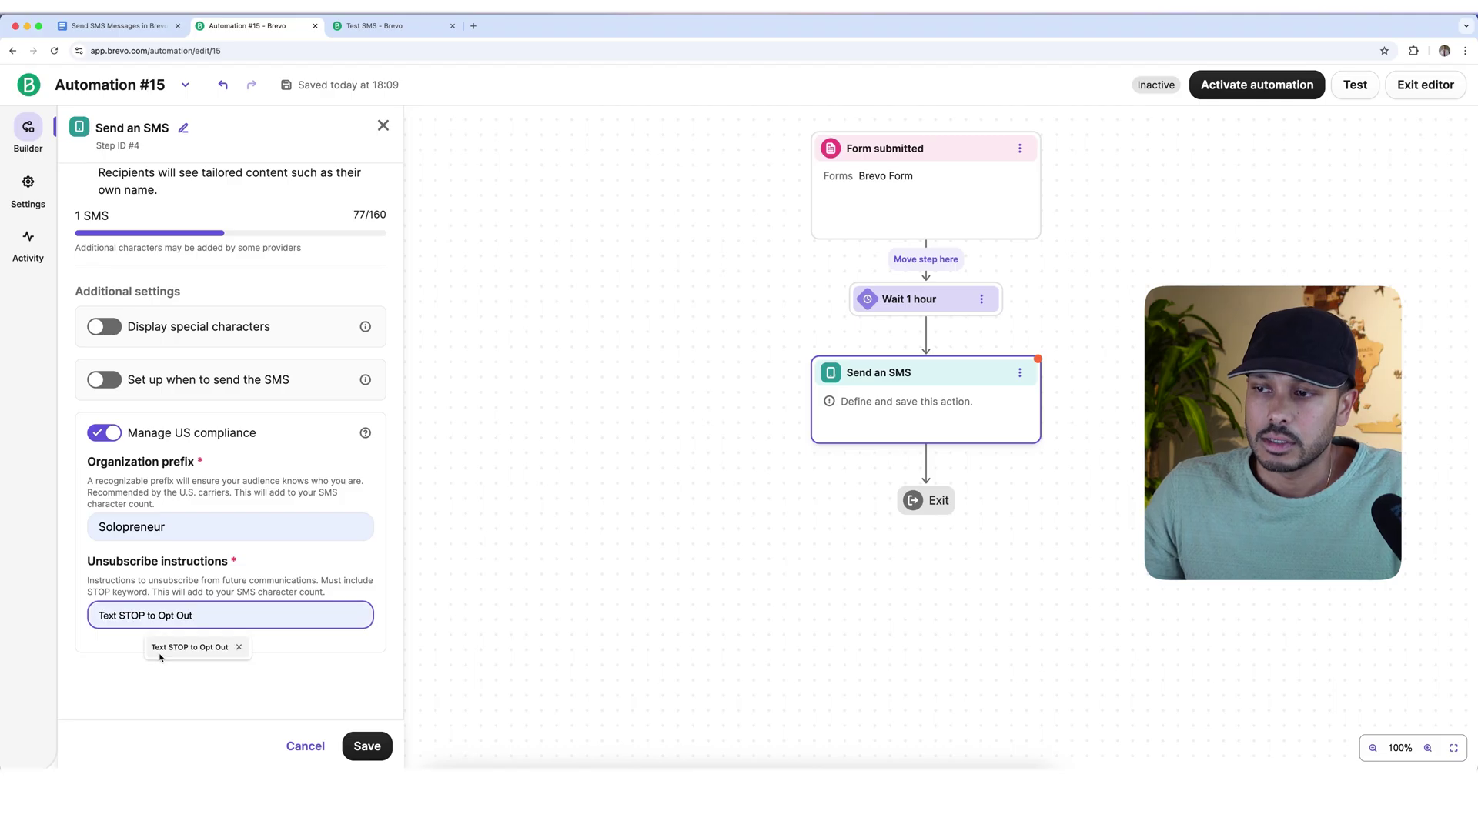
click(160, 654)
click(361, 740)
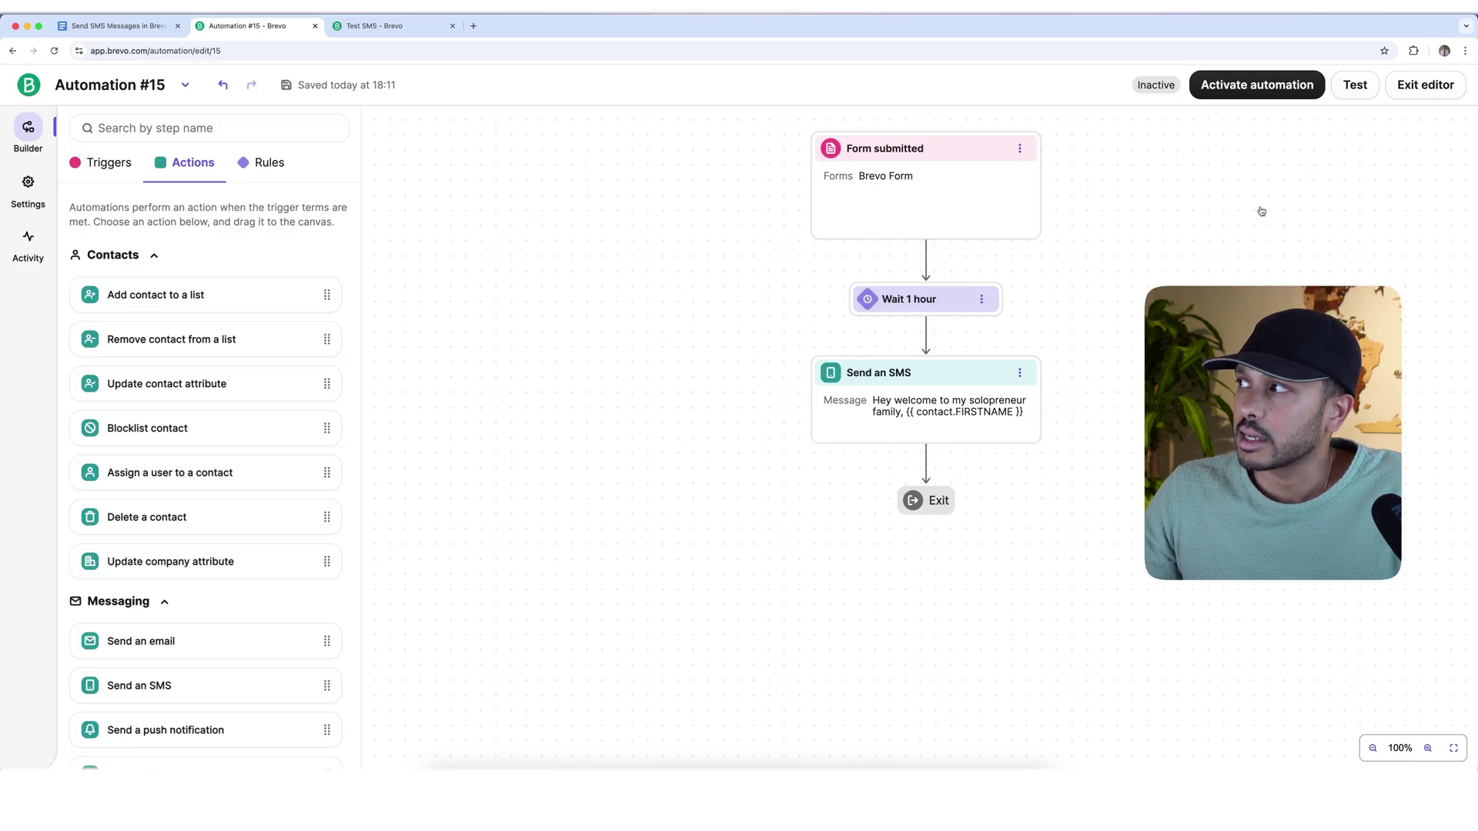
Activate Automation #15, confirm, and exit the automation editor
click(1247, 92)
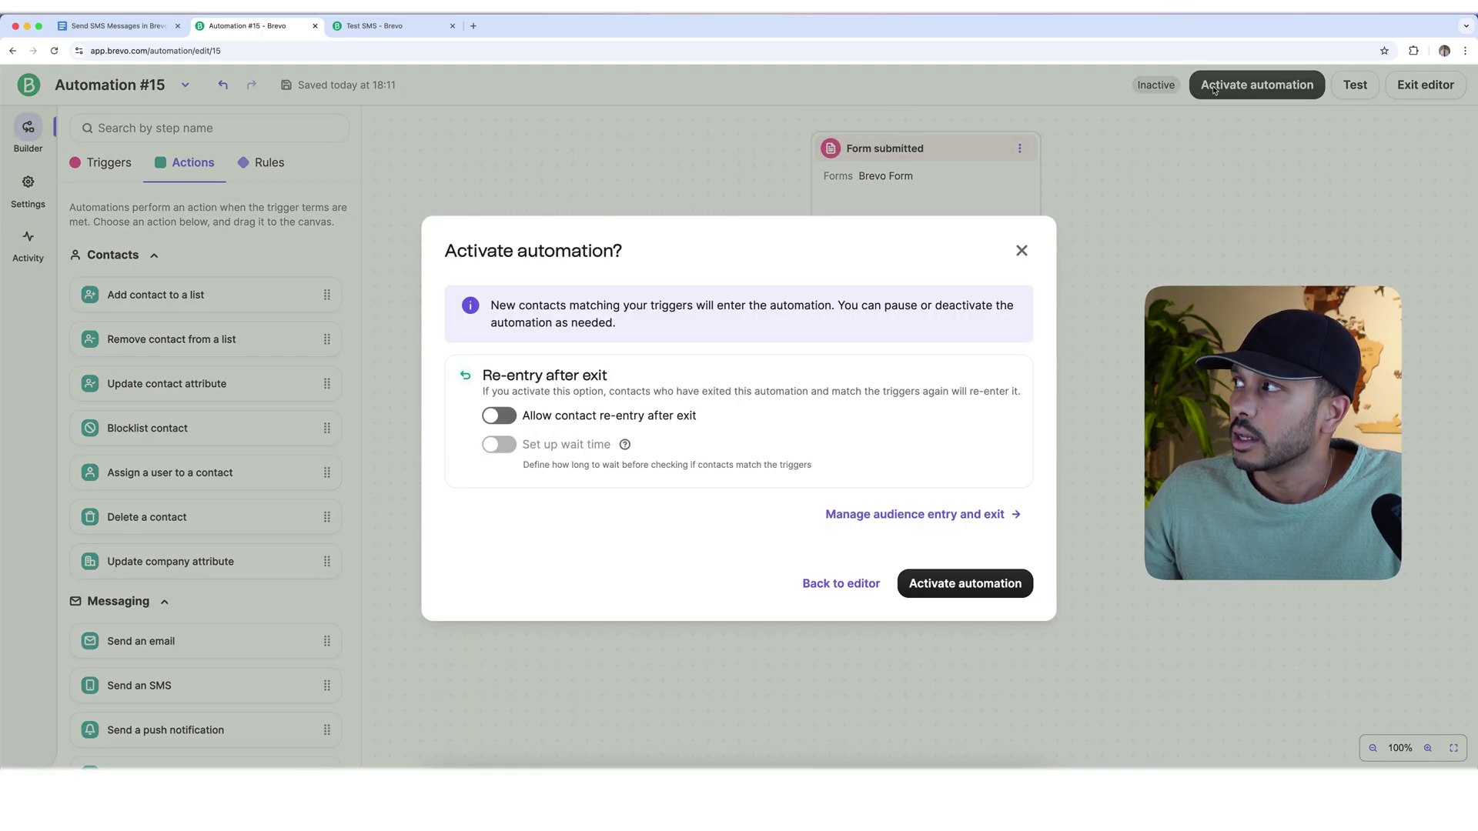
click(977, 589)
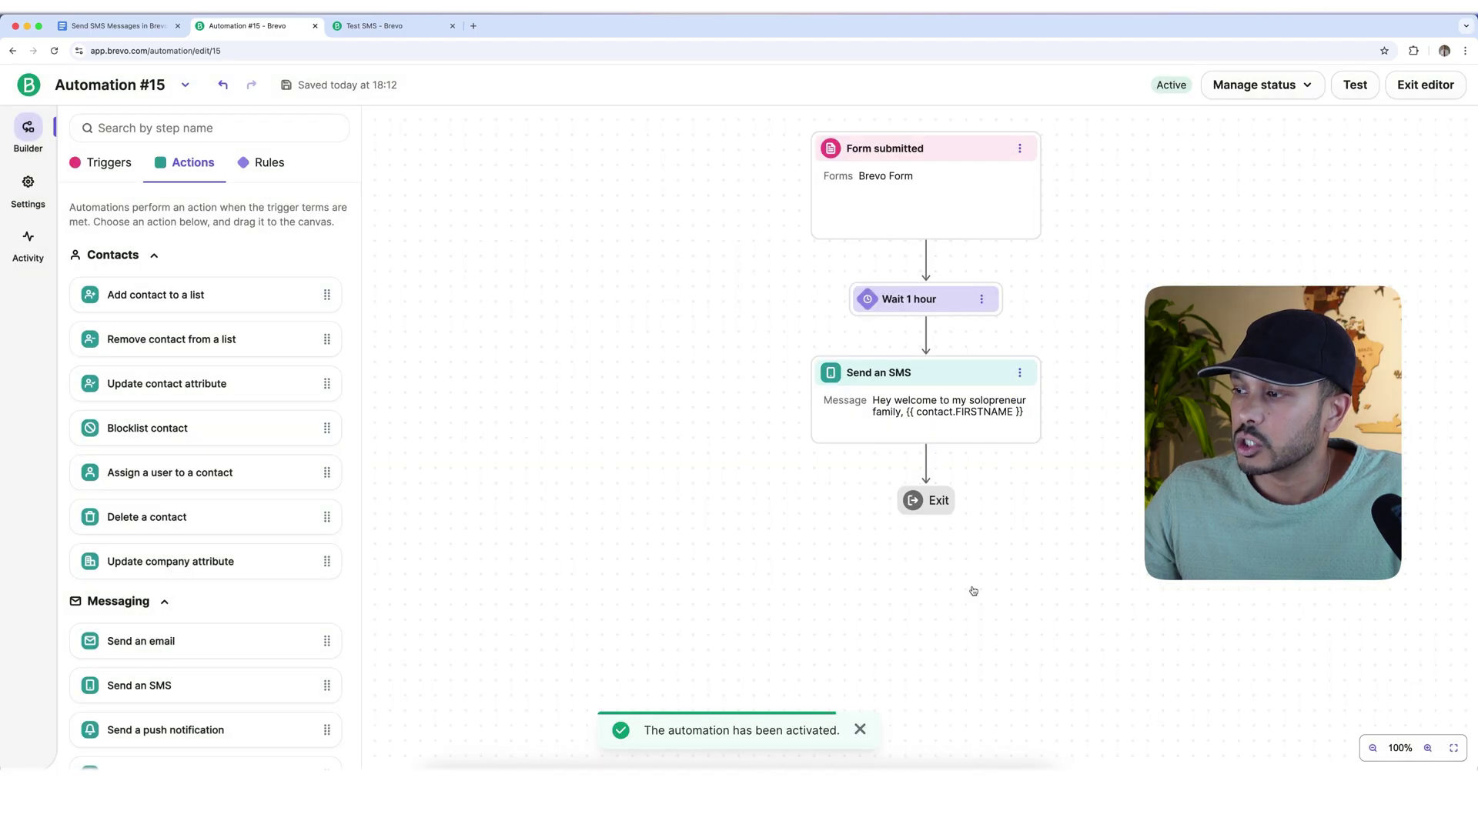
click(1425, 84)
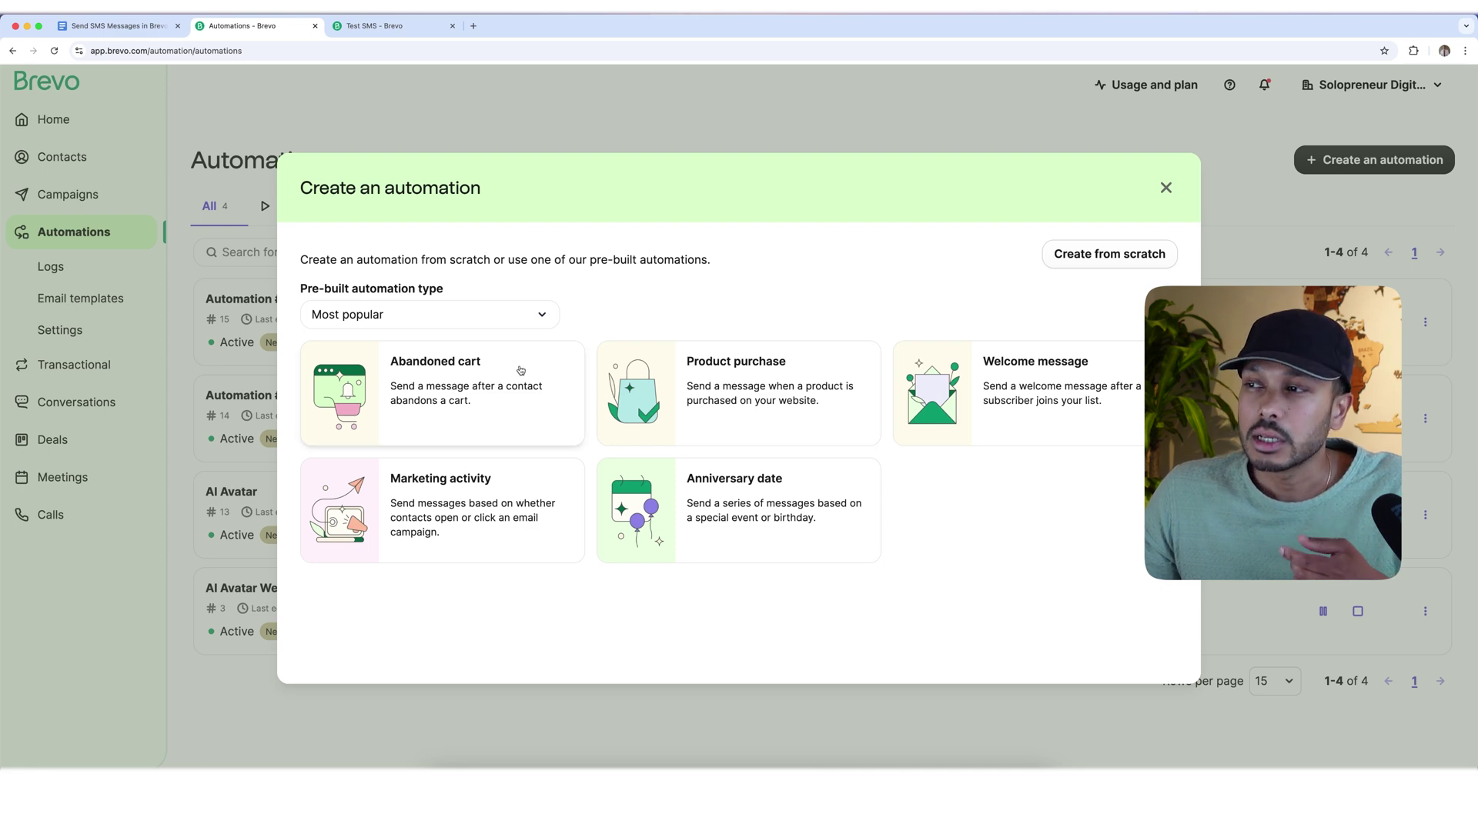
Preview the Abandoned cart and Product purchase automation templates
click(475, 373)
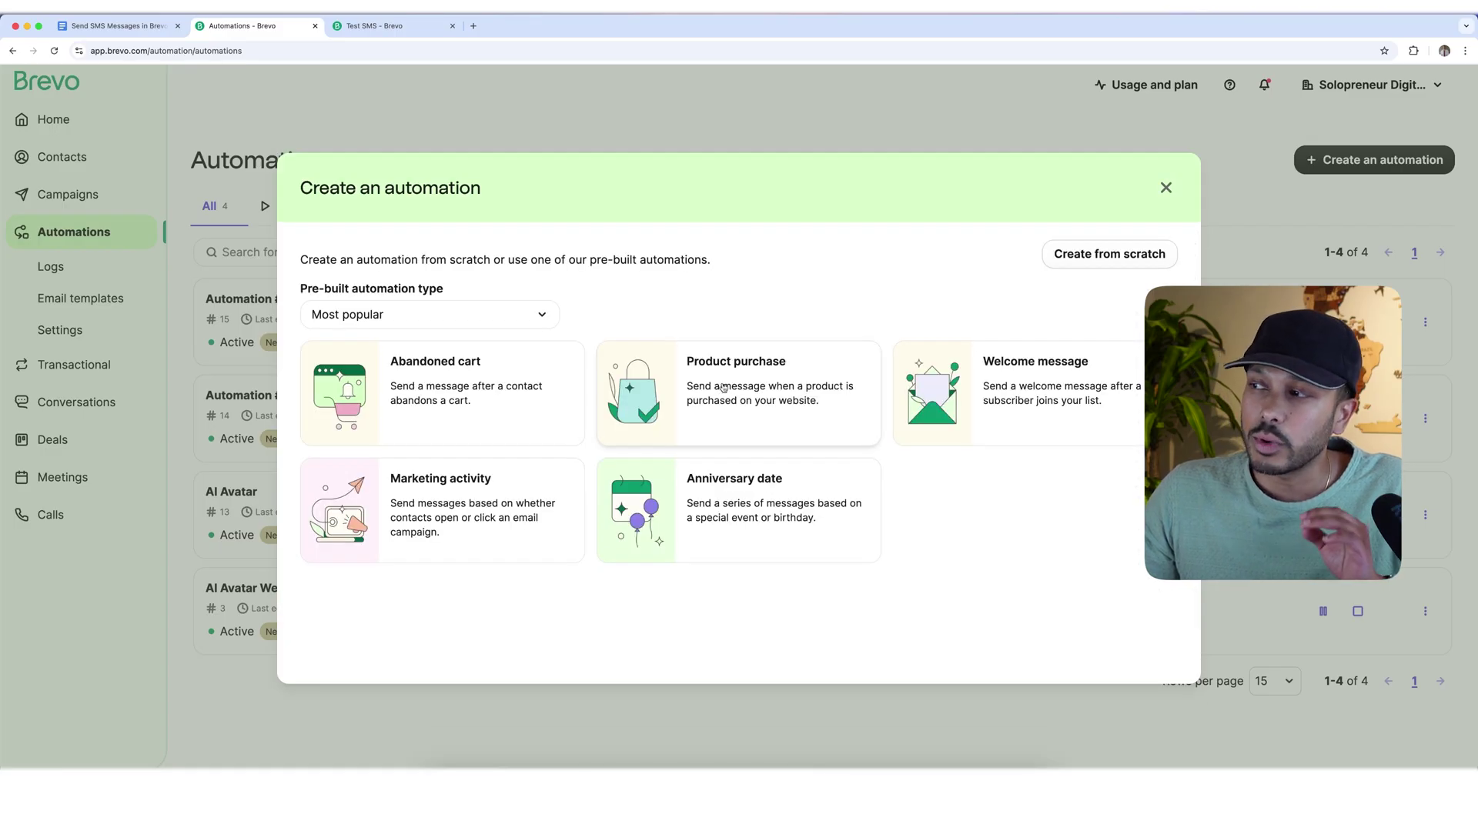
click(724, 388)
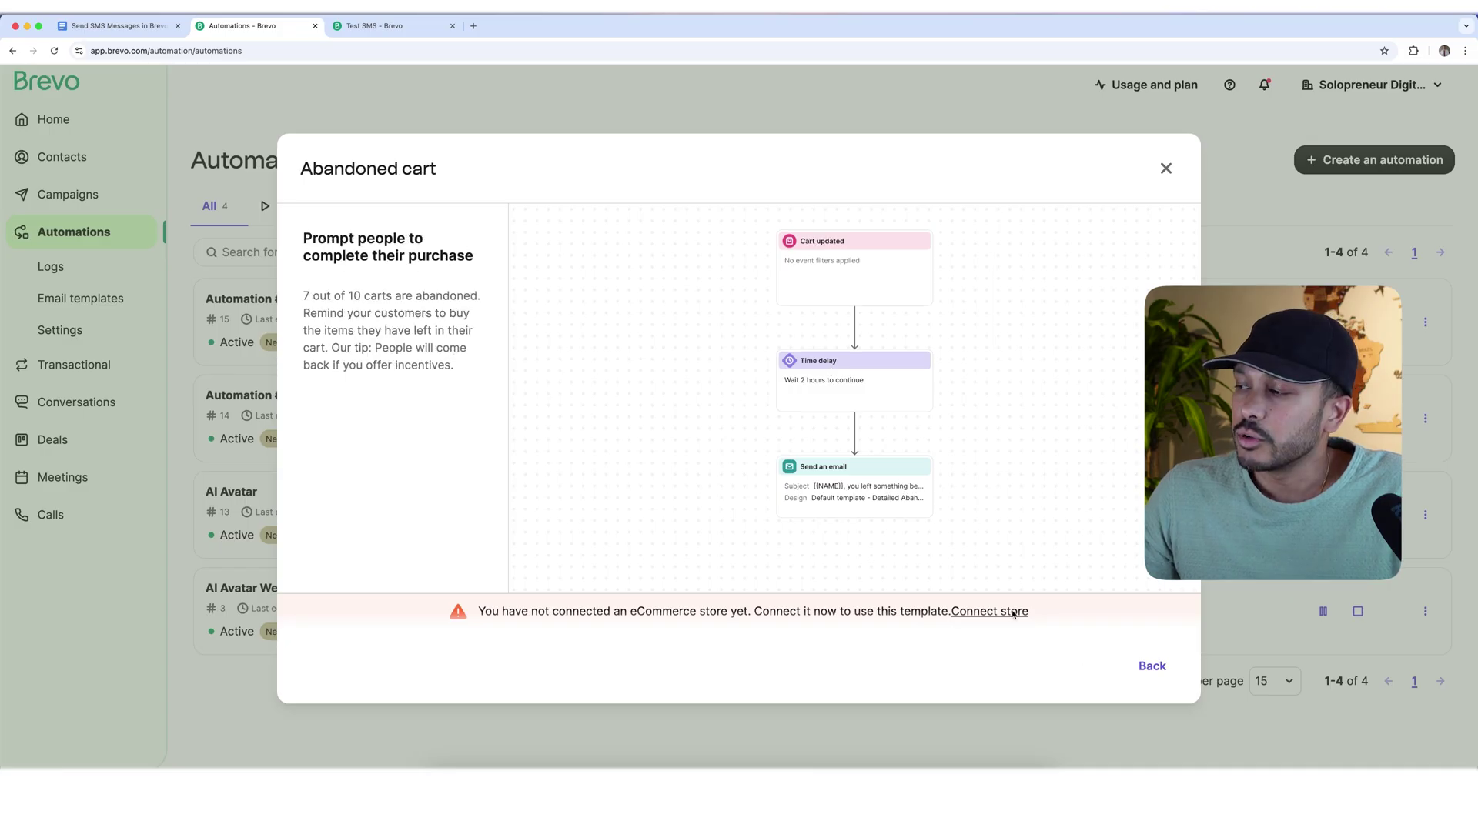
Follow the template warning's Connect store link and browse the WordPress, WooCommerce and Shopify integrations
click(1013, 613)
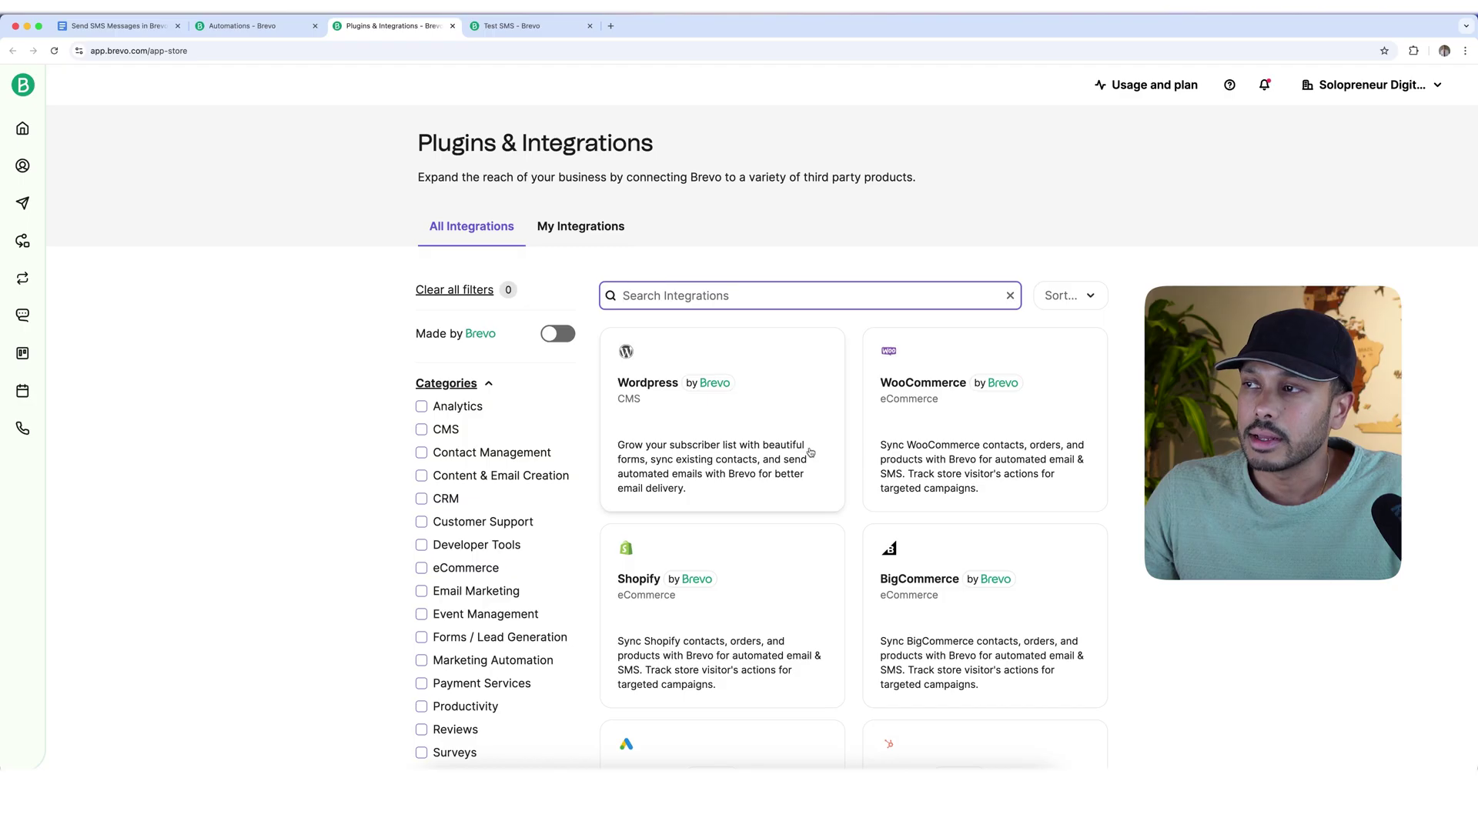
scroll(815, 454, down, 6)
scroll(819, 454, up, 5)
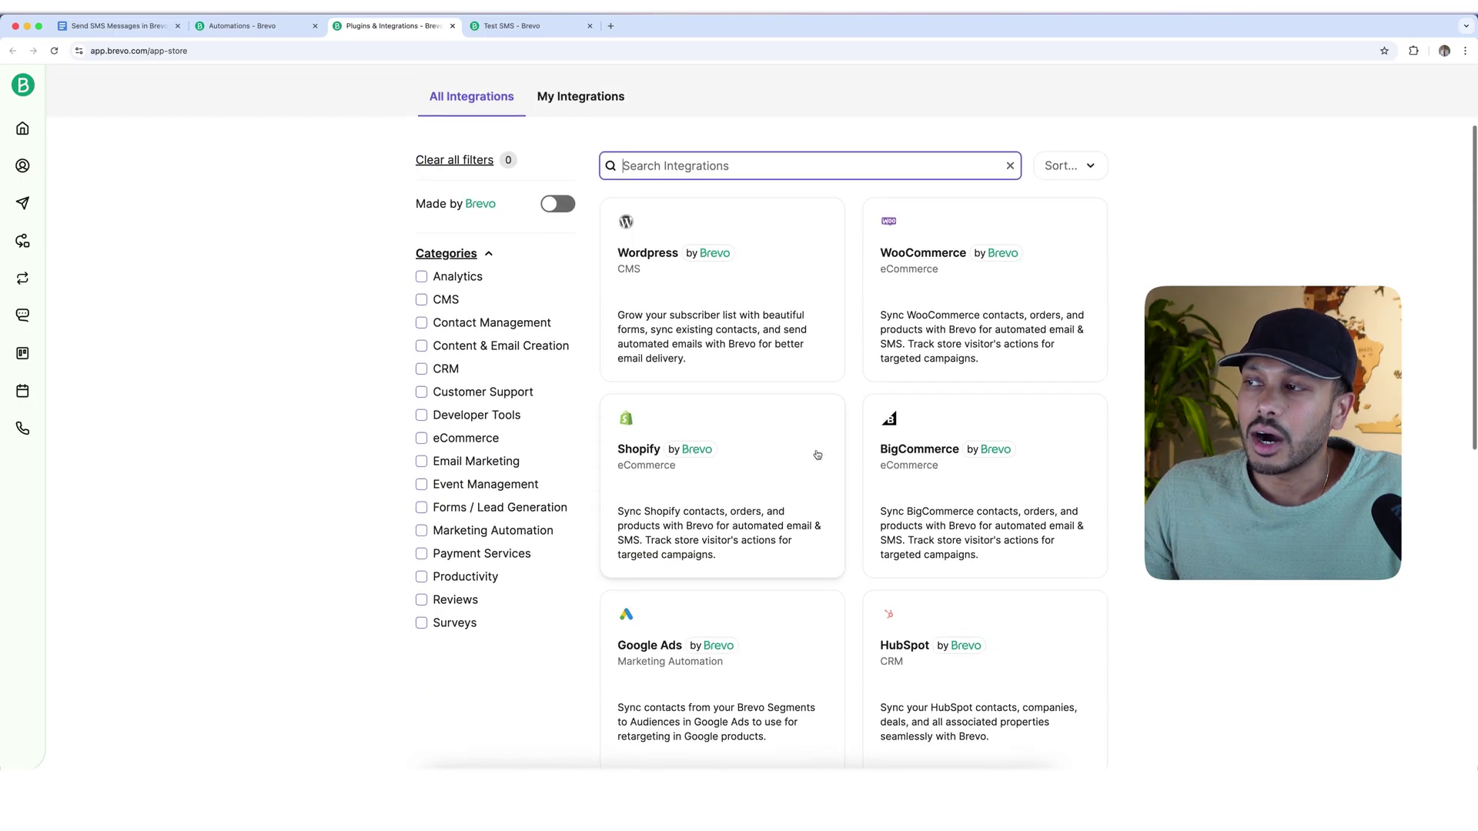